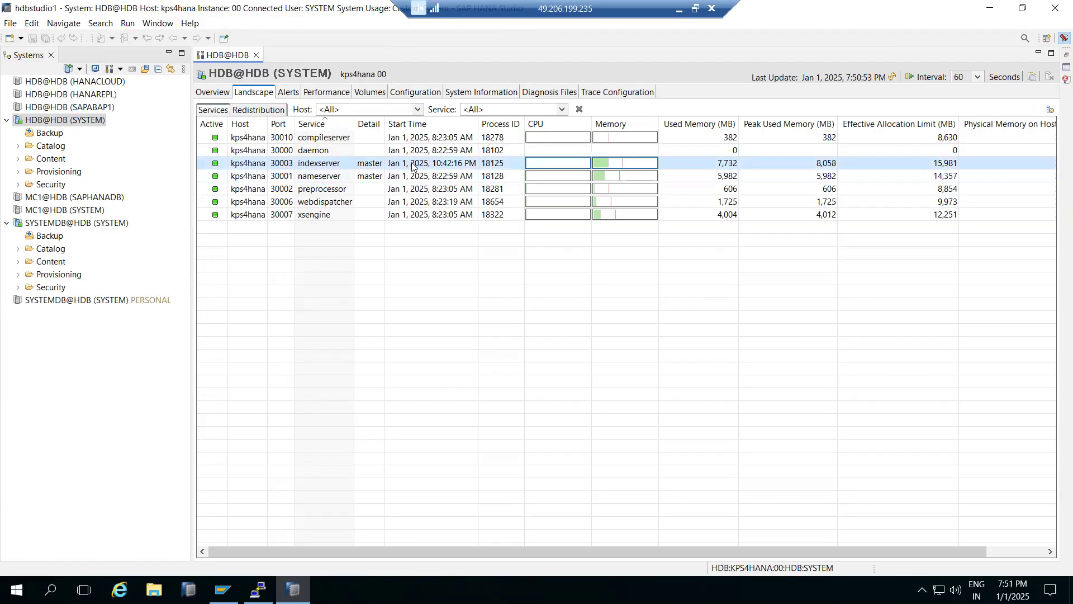
- Review the current alerts of the HDB@HDB (SYSTEM) database and return to its system overview
click(289, 92)
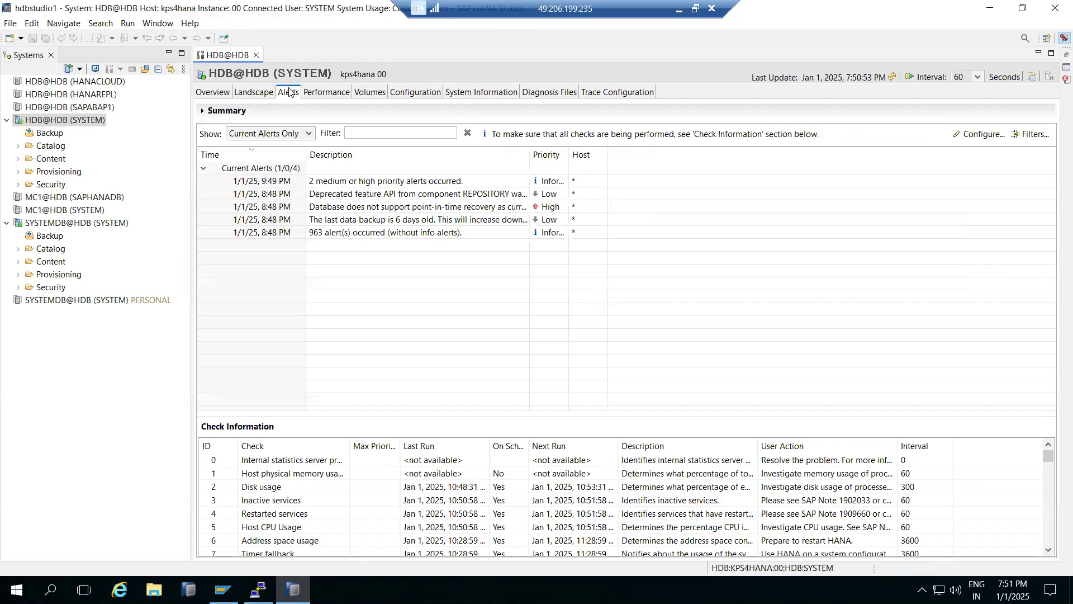
click(212, 92)
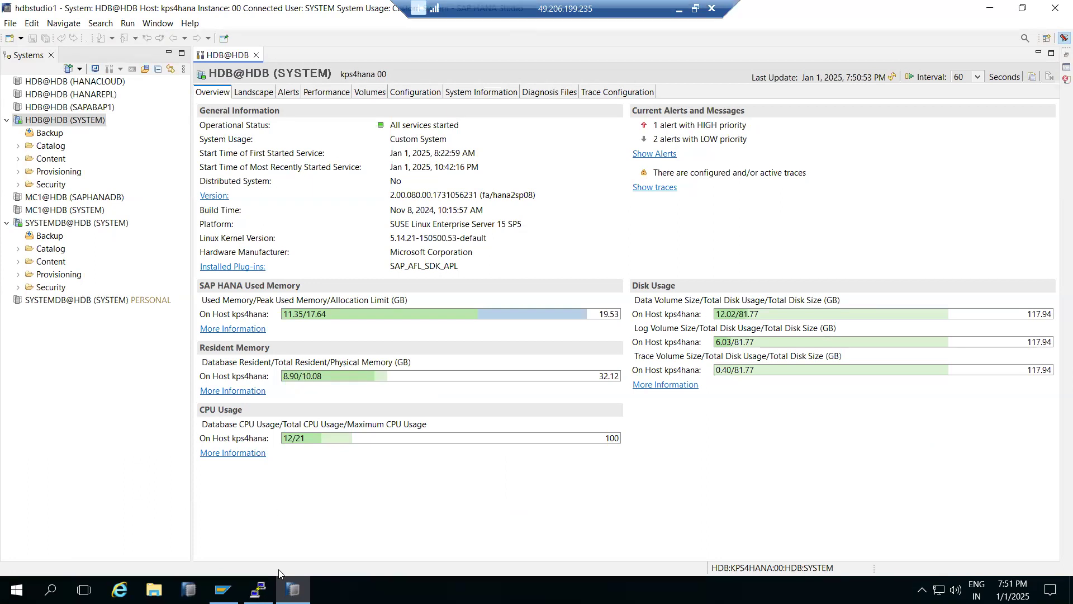
click(293, 588)
click(293, 588)
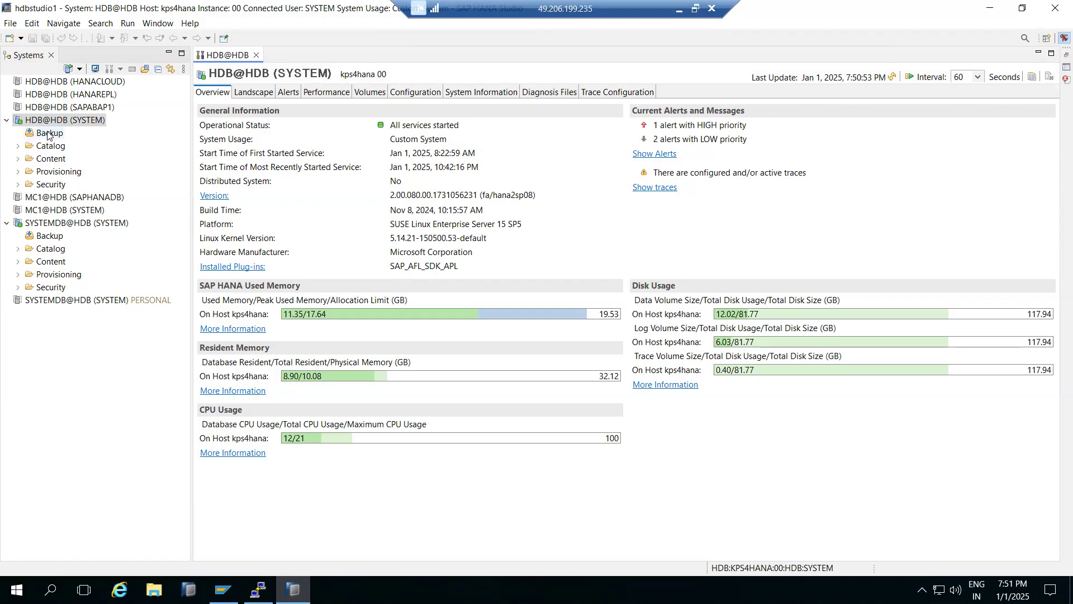
- Switch to Paint and draw two blue lines from /hana/data toward the startup list, plus short marks above MS and inside the ellipse
click(679, 8)
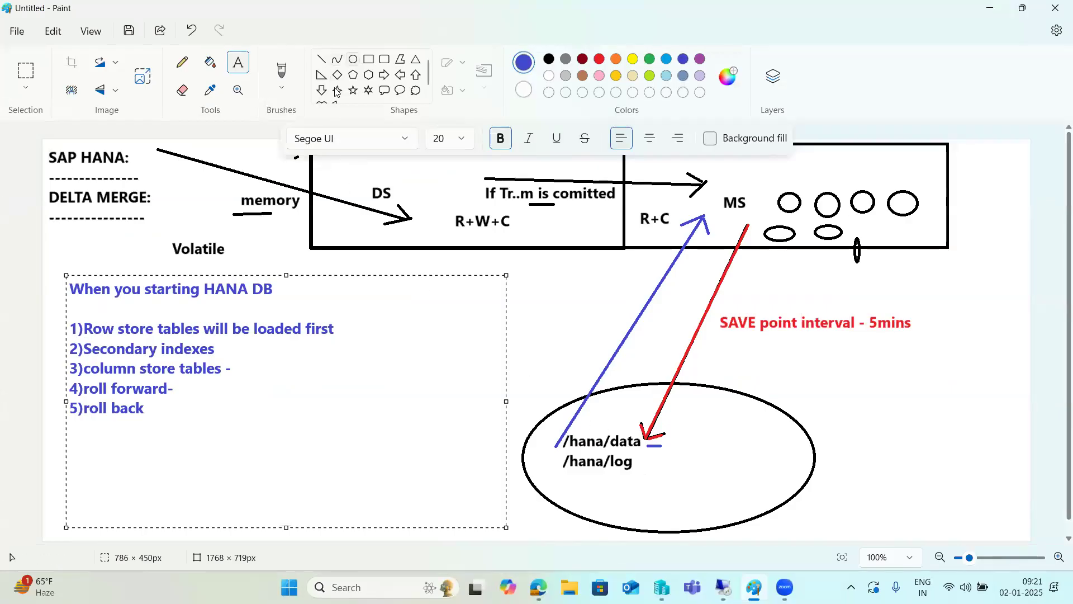
click(321, 58)
drag(557, 444, 428, 379)
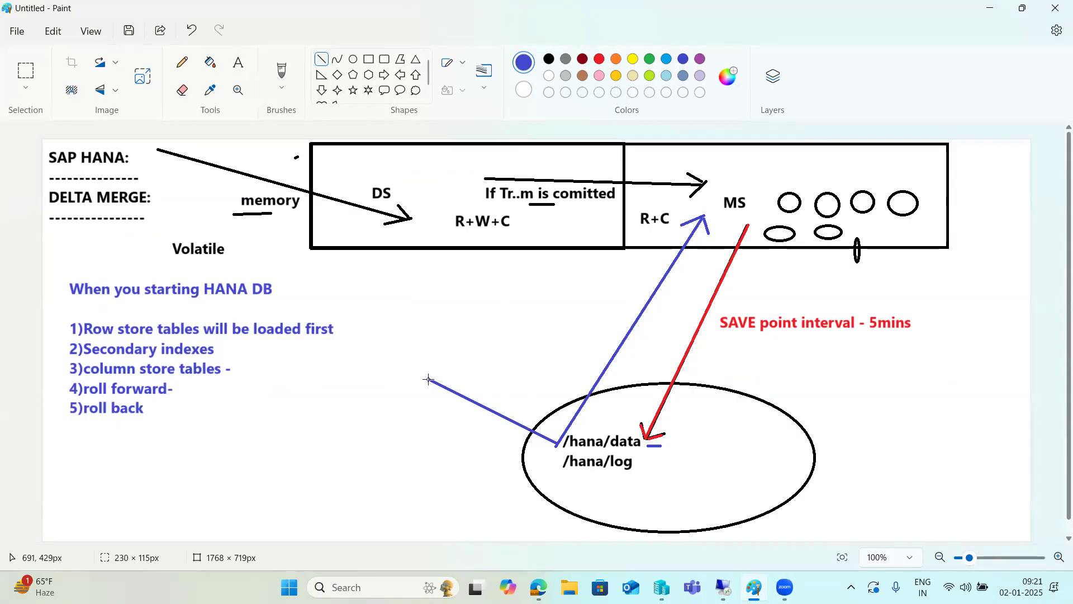
drag(753, 182, 758, 179)
drag(724, 416, 730, 416)
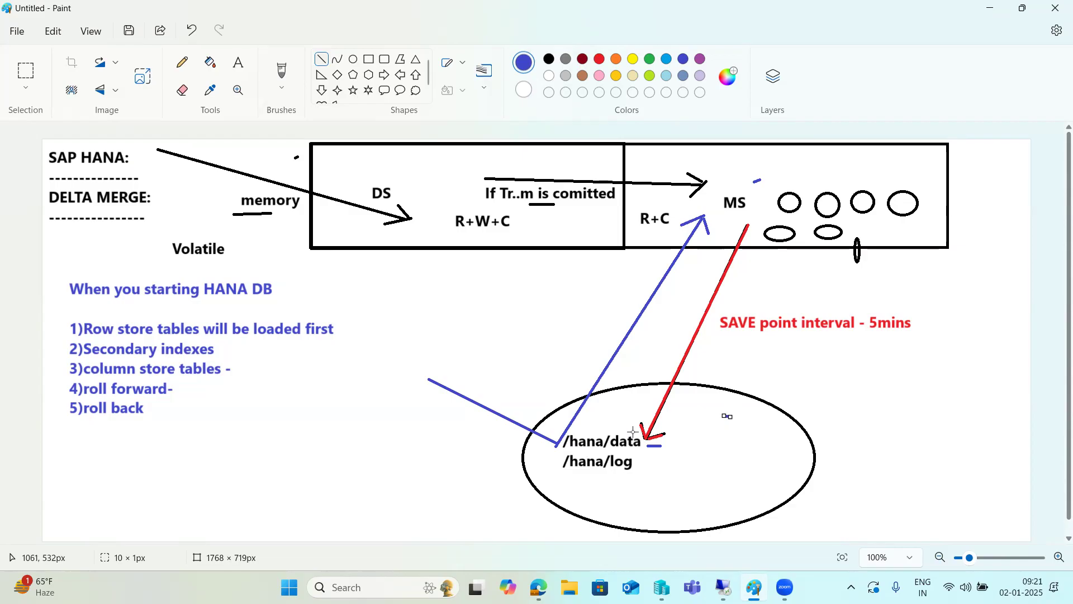
drag(557, 443, 396, 368)
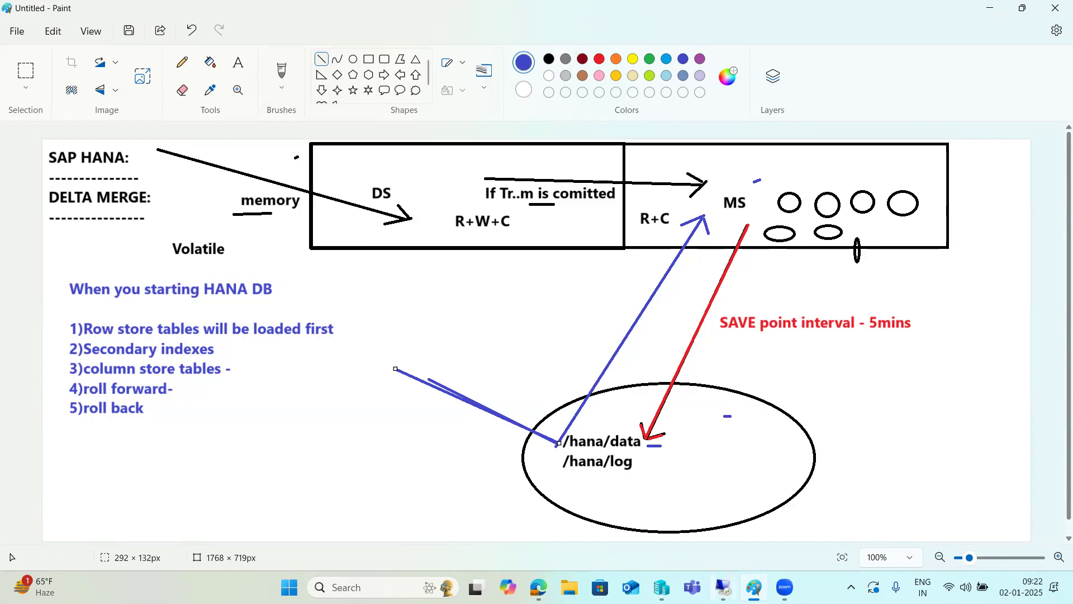
mouse_move(723, 586)
click(710, 525)
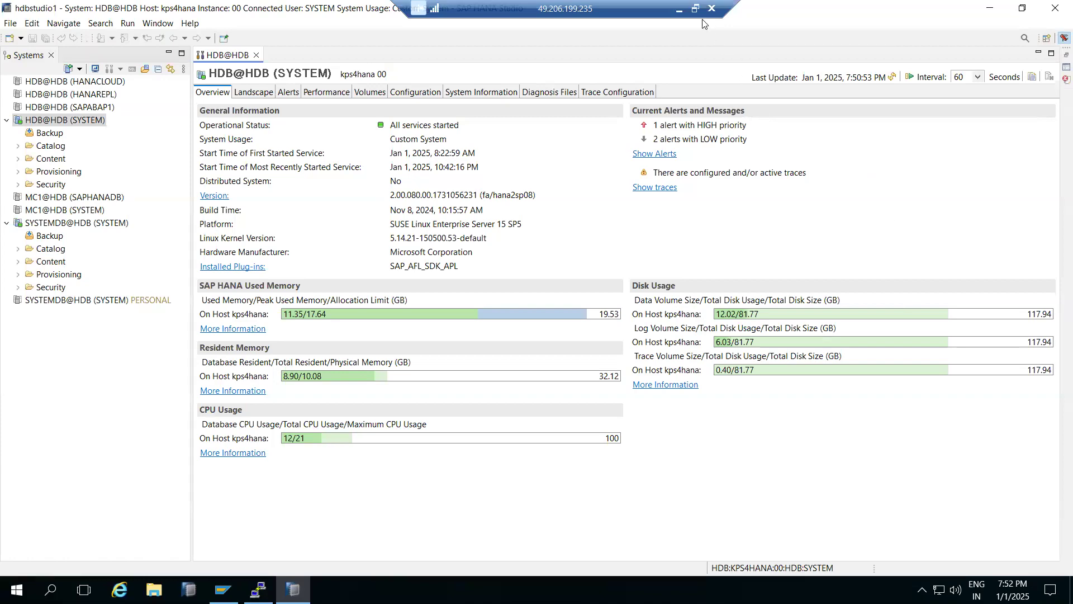
click(679, 10)
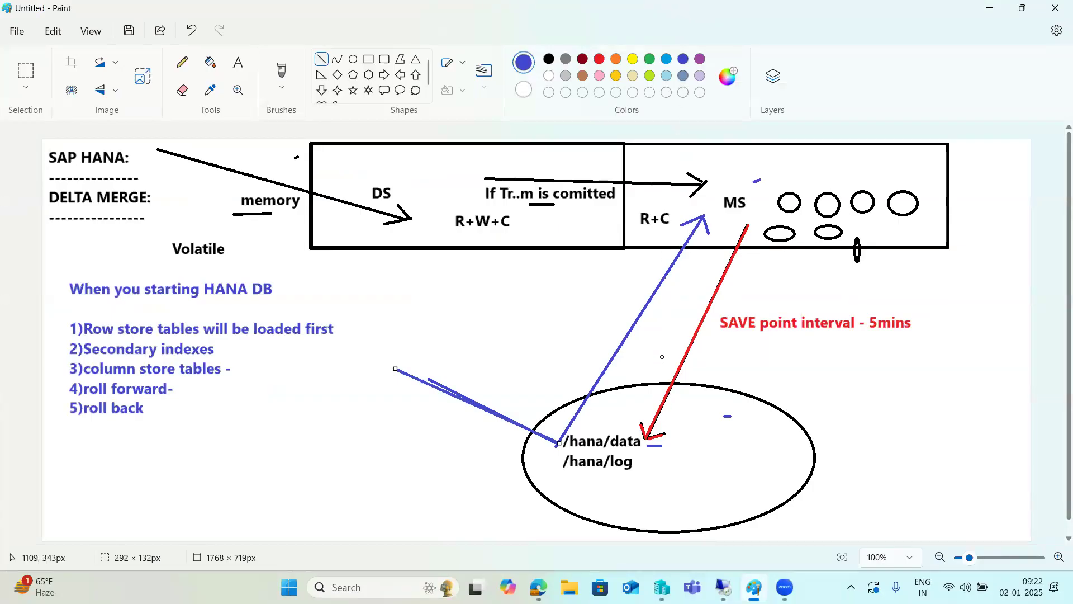
- Switch to SAP HANA Studio, examine the backup catalog of HDB@HDB (SYSTEM), and close the backup editor
click(723, 586)
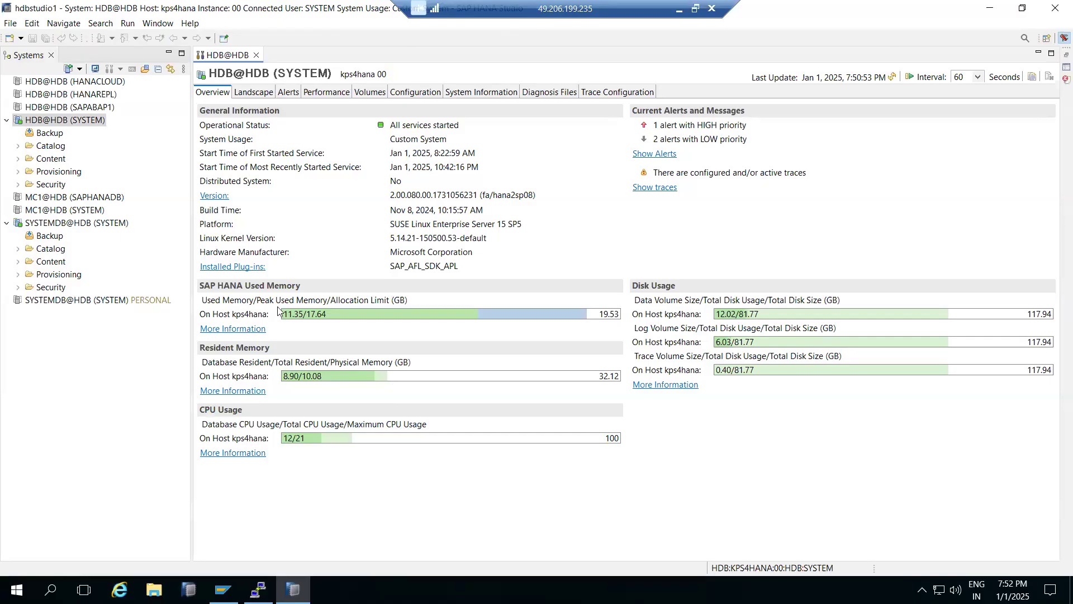
double_click(45, 138)
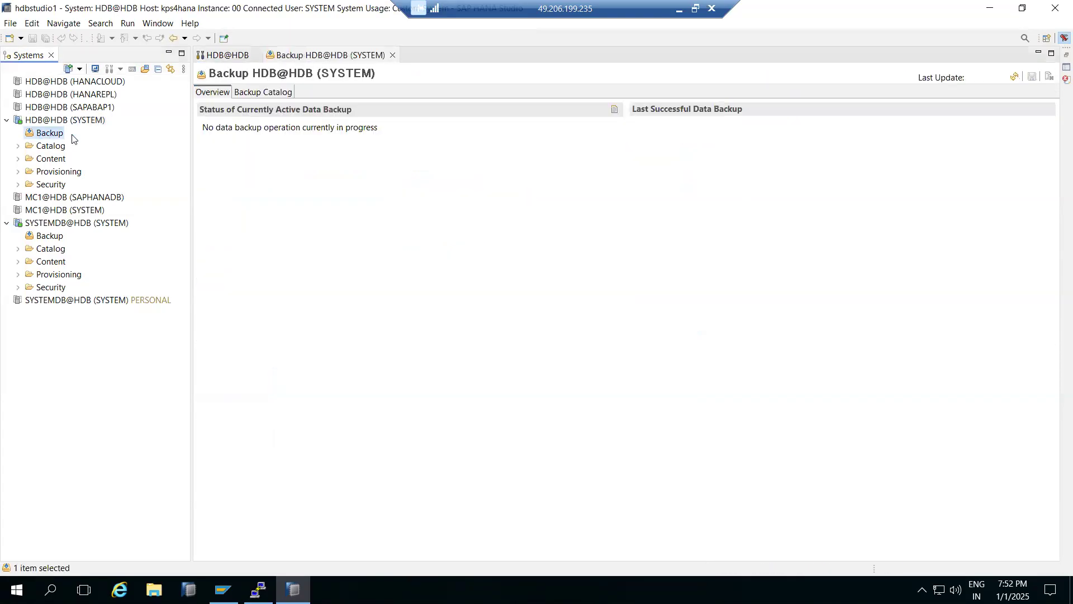
click(263, 91)
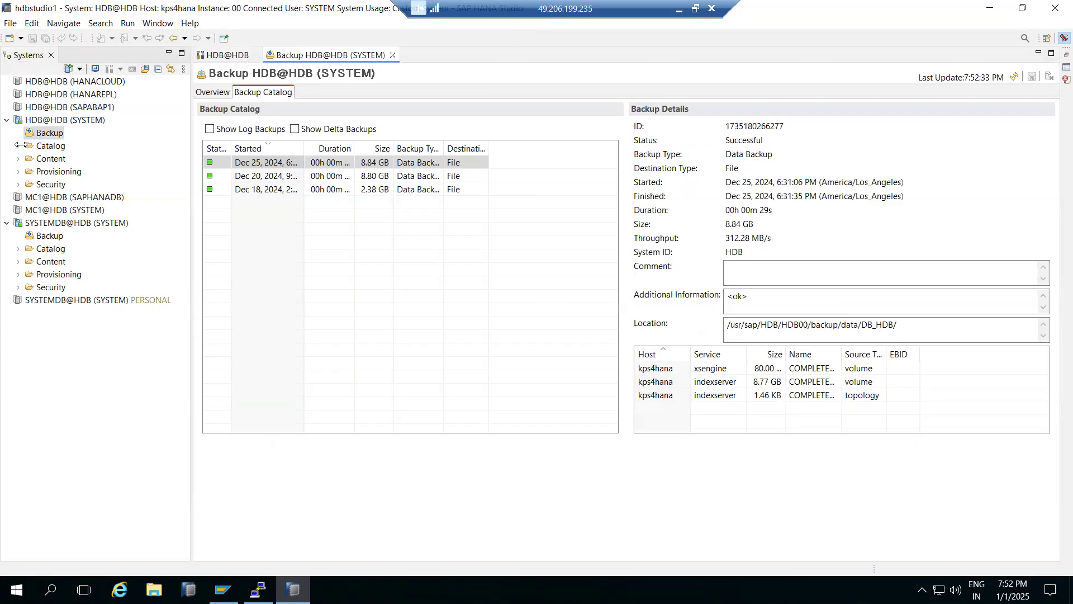
click(391, 54)
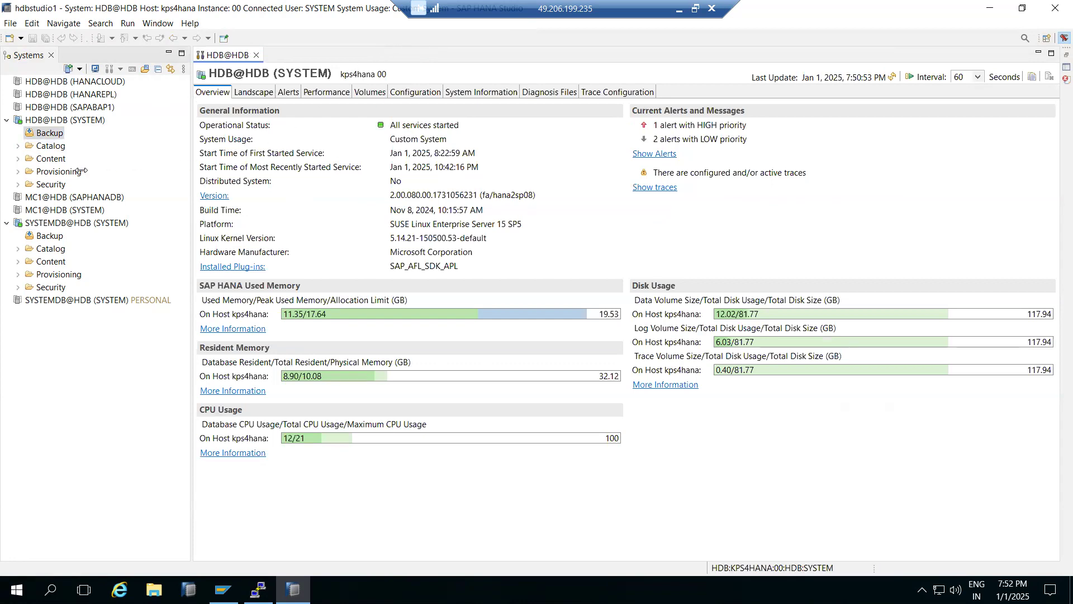
- Expand the HDB@HDB (SYSTEM) catalog down to the Tables folder of the SYS schema
click(18, 146)
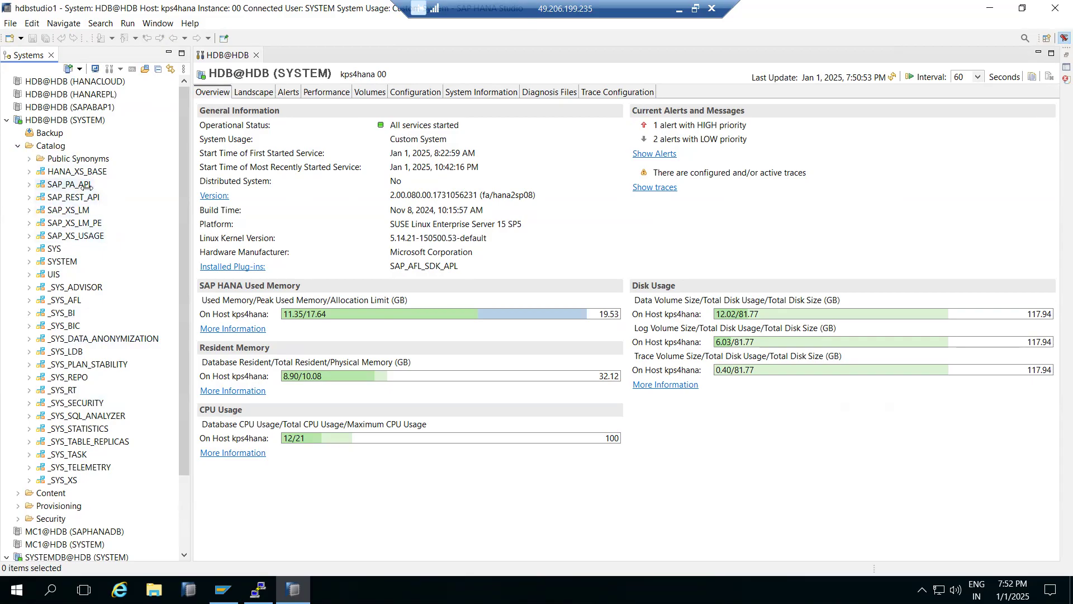
click(29, 248)
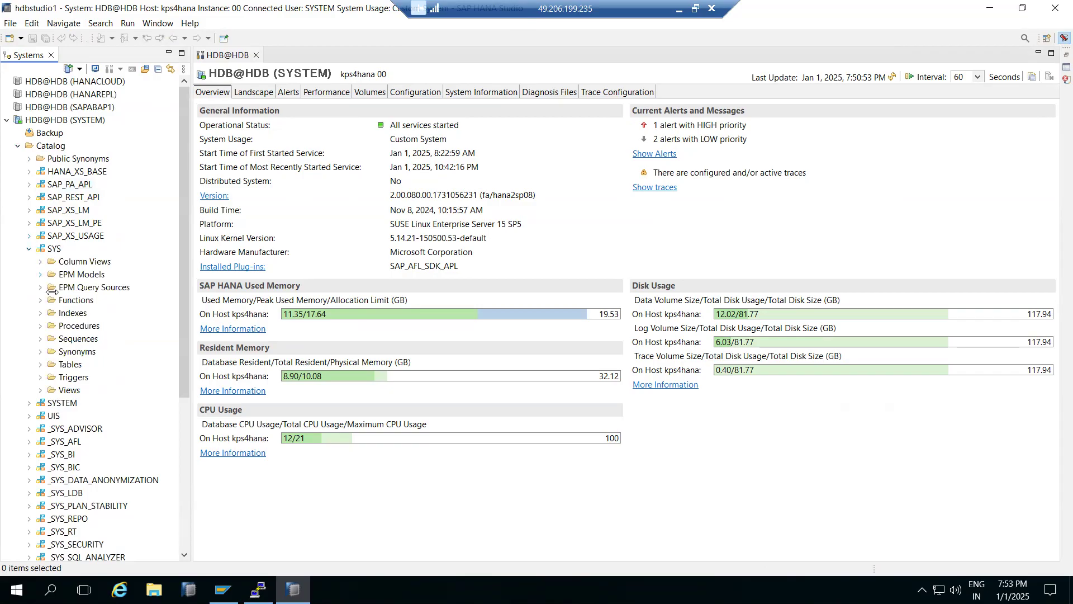
click(44, 247)
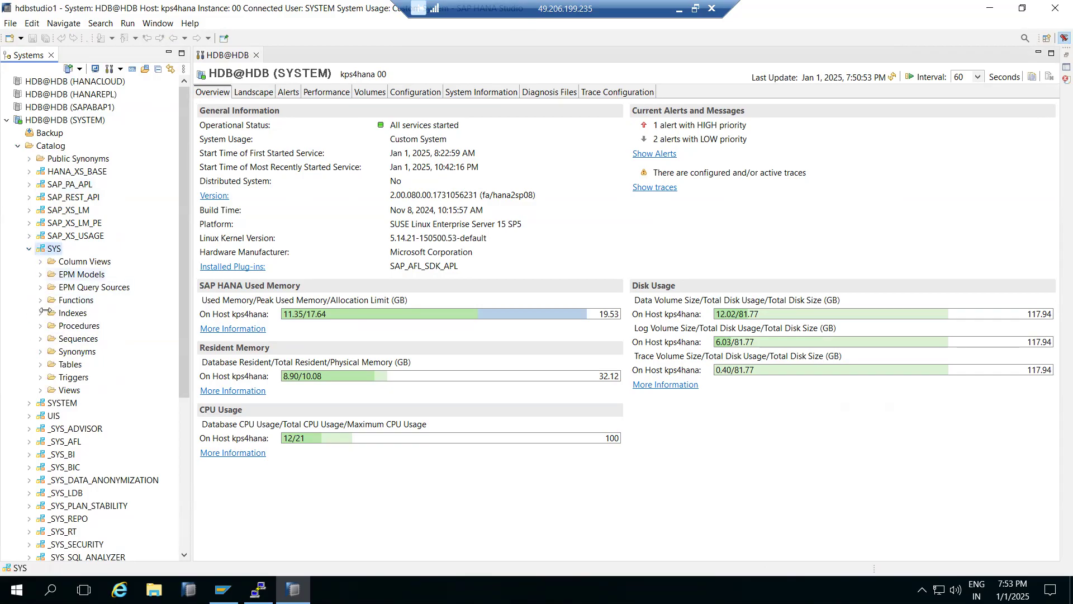
click(40, 364)
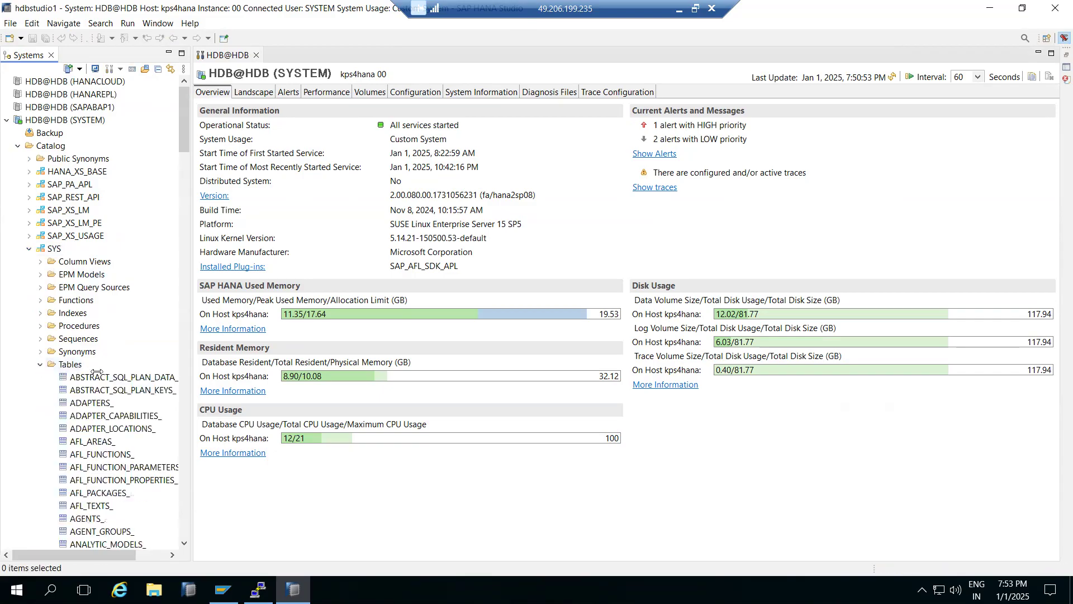
- Open the data preview of the CS_COLUMNS_ table in the SYS schema and browse its rows
scroll(98, 372, down, 10)
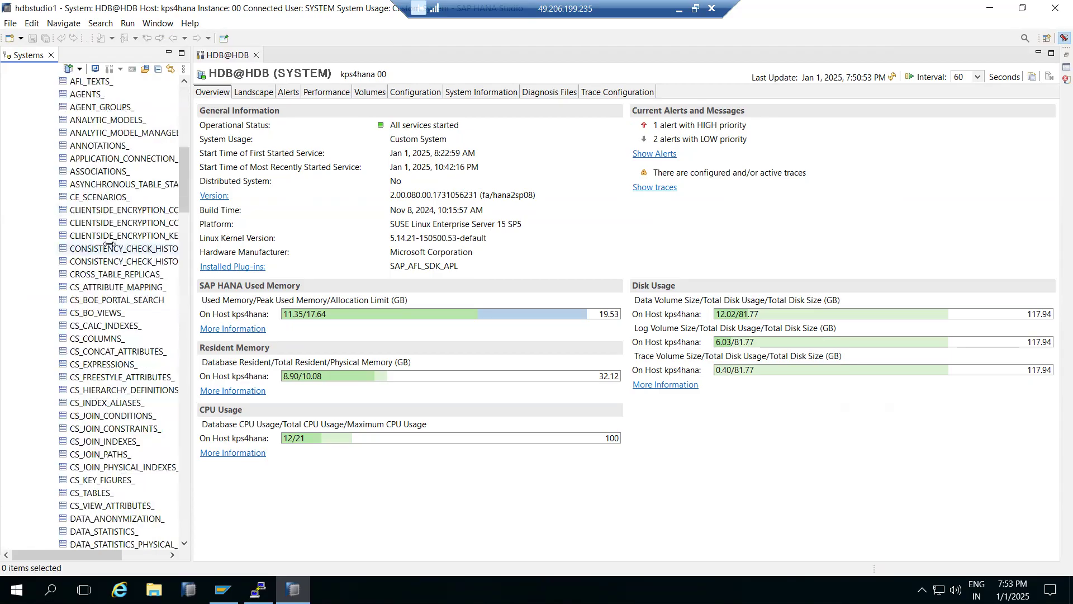
scroll(106, 248, down, 2)
right_click(99, 261)
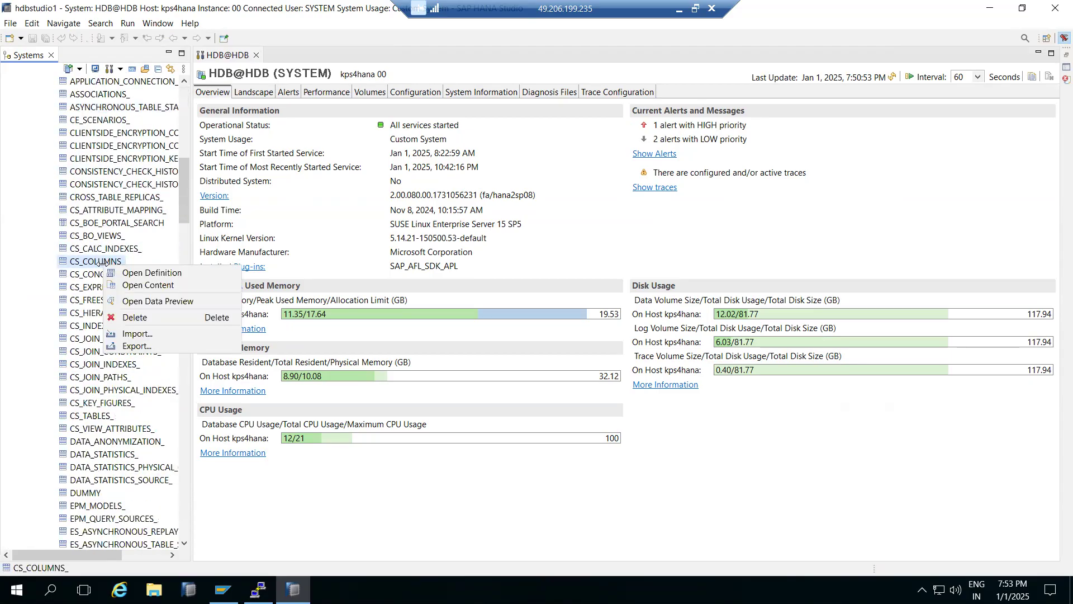
click(154, 301)
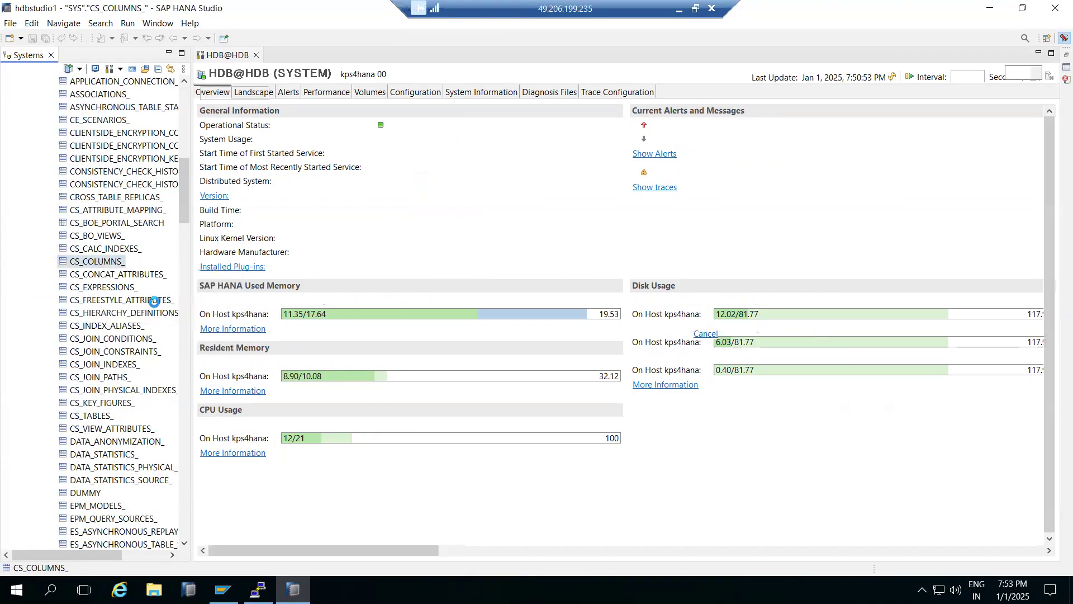
scroll(485, 266, down, 20)
scroll(667, 256, down, 20)
scroll(668, 252, down, 20)
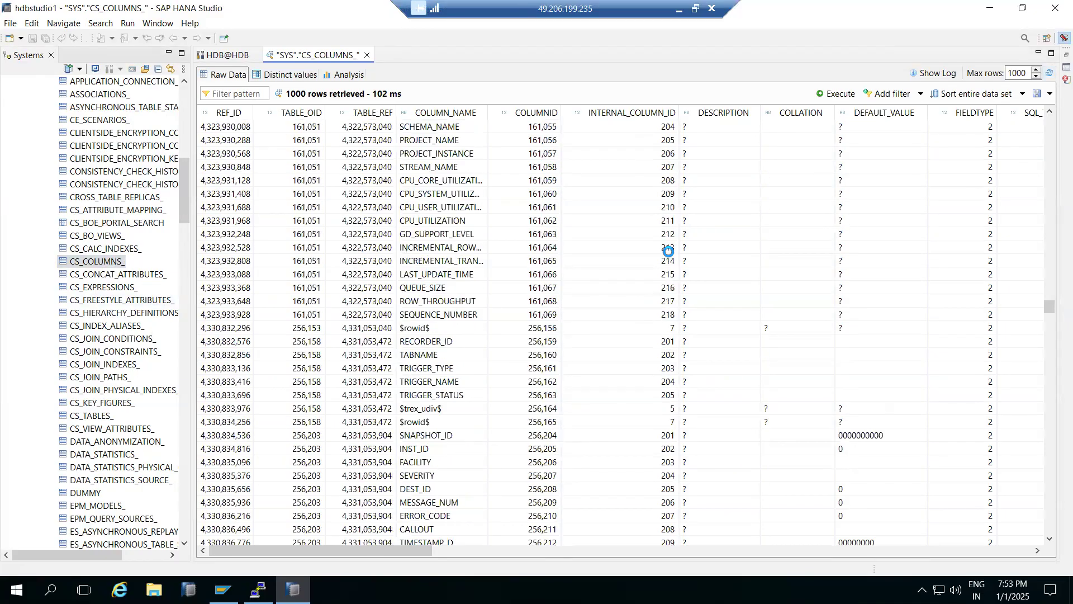
scroll(668, 252, down, 7)
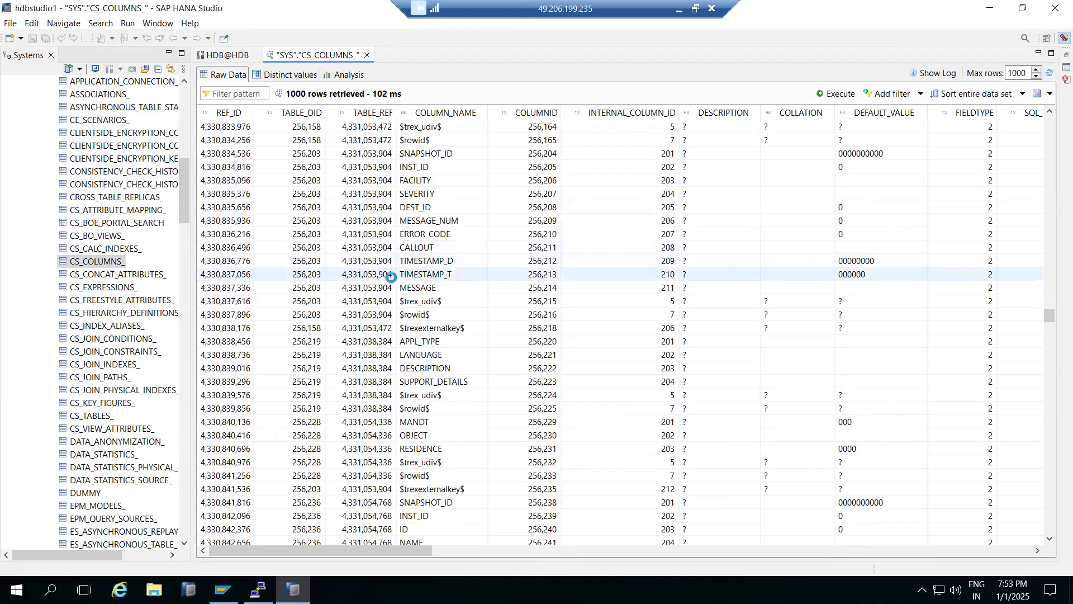
scroll(404, 274, down, 12)
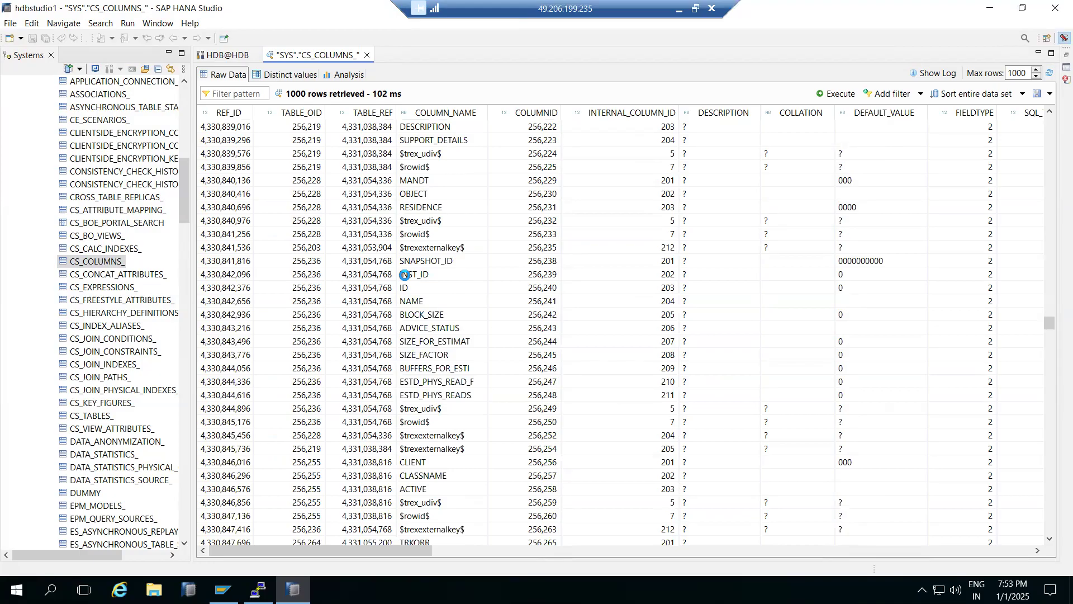
- Open the data preview of the CS_TABLES_ table in the SYS schema
right_click(93, 416)
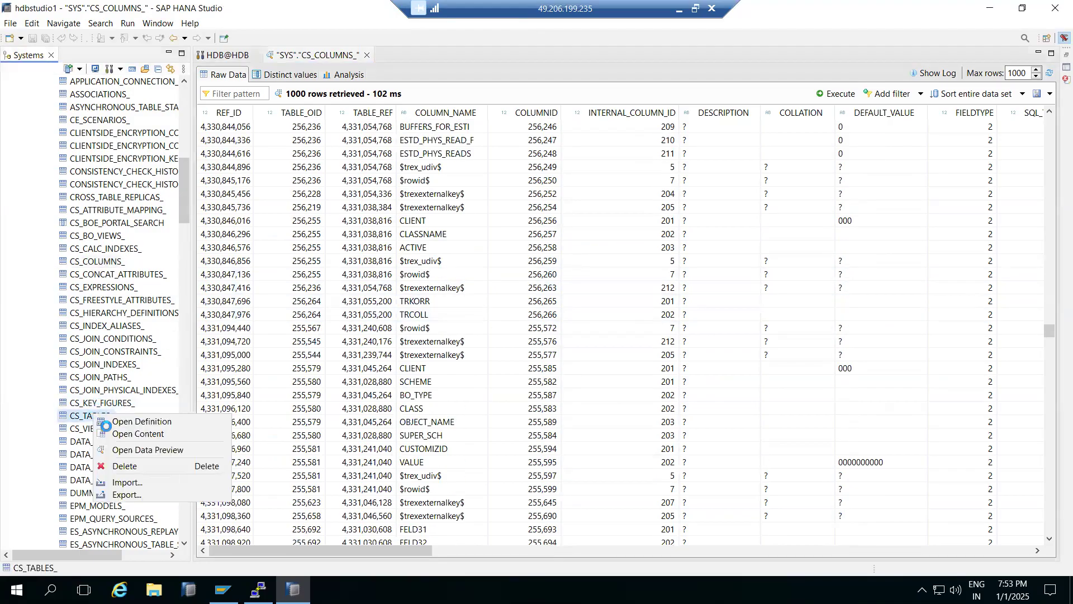
click(120, 446)
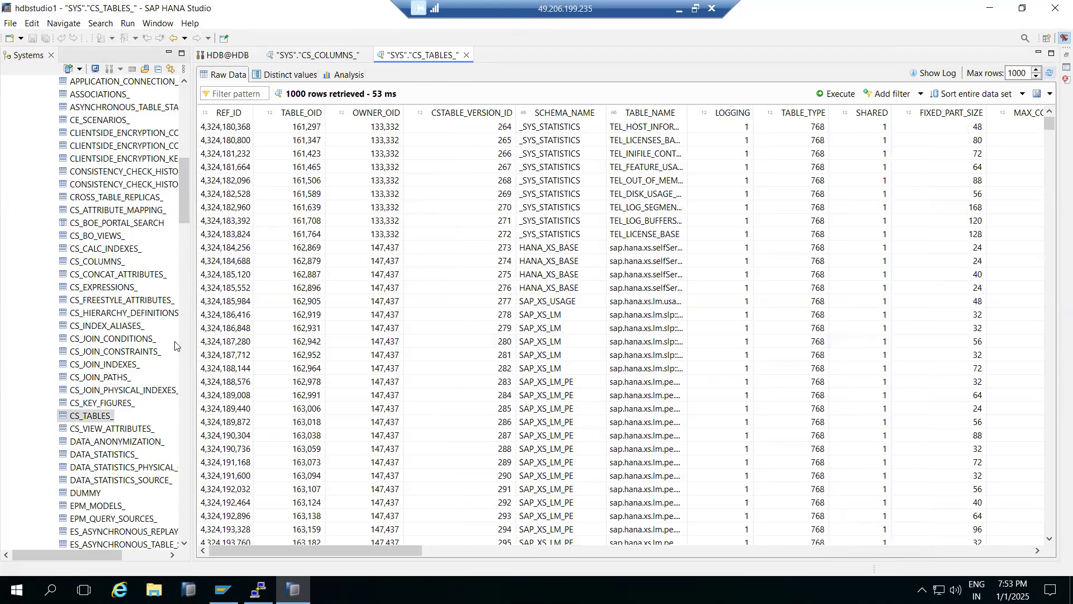
- Collapse the Tables folder and the SYS schema in the catalog tree, and expand both again
scroll(60, 229, up, 10)
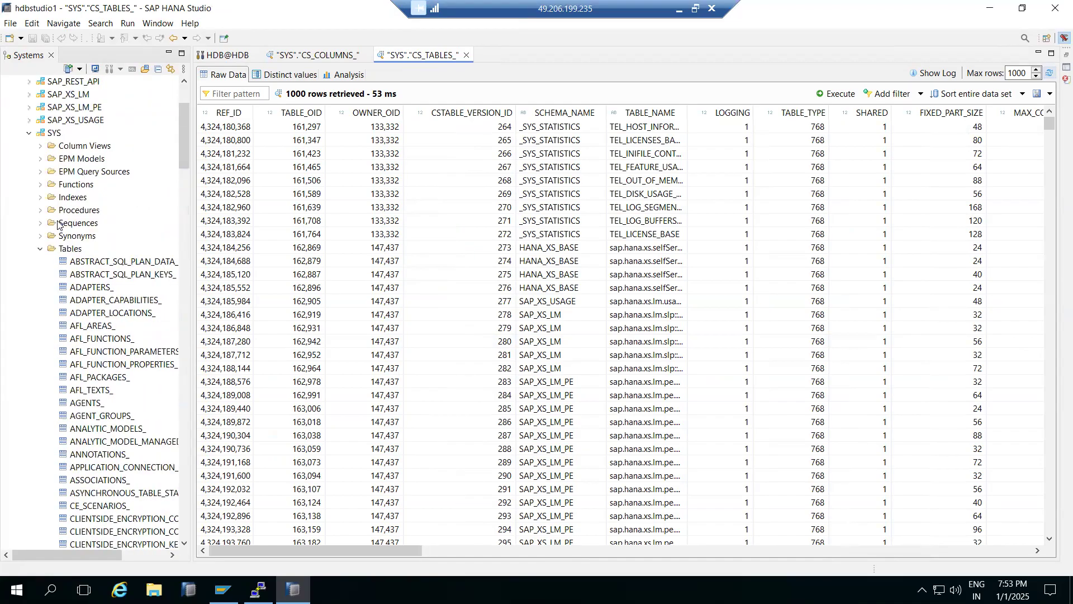
click(40, 250)
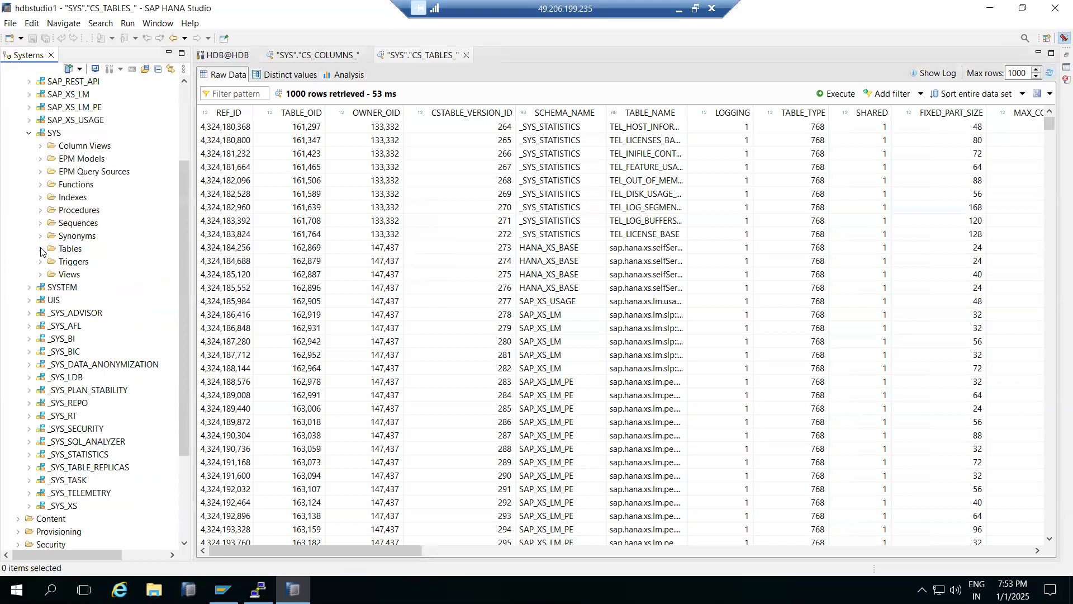
scroll(44, 251, up, 3)
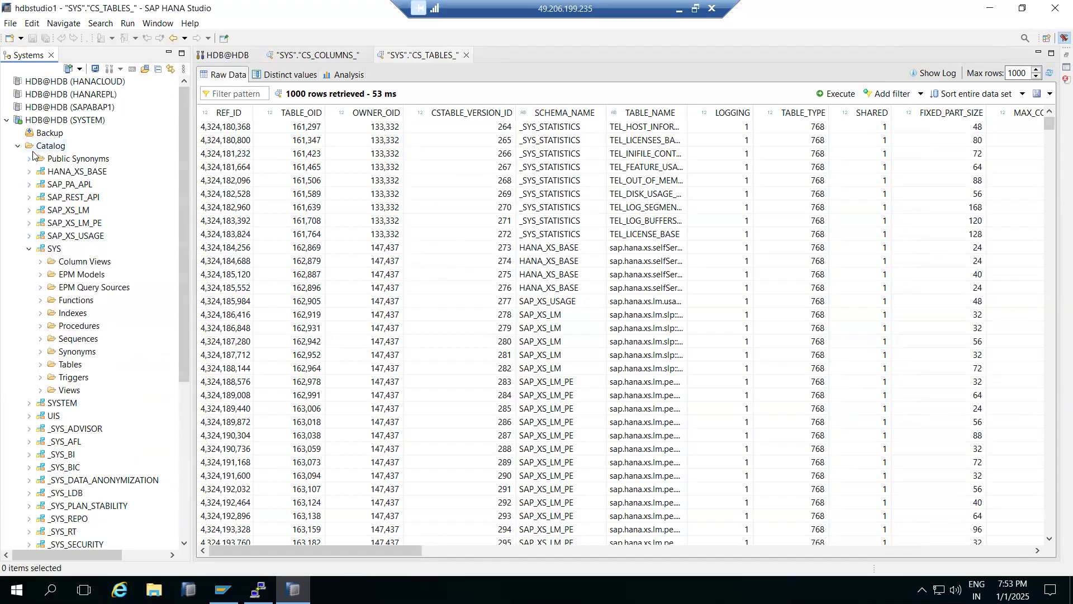
click(29, 249)
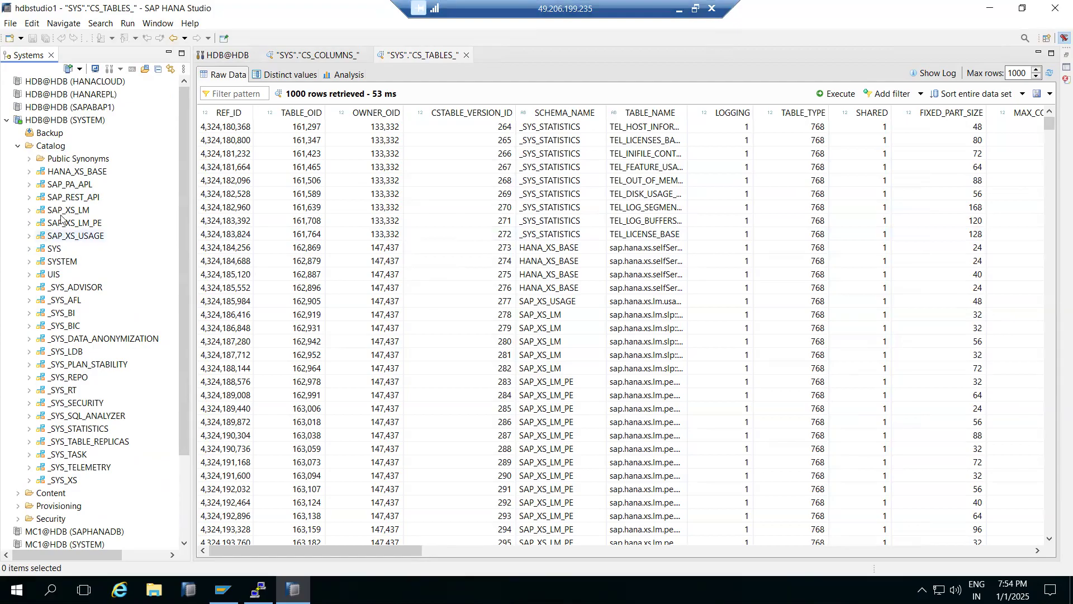
click(29, 249)
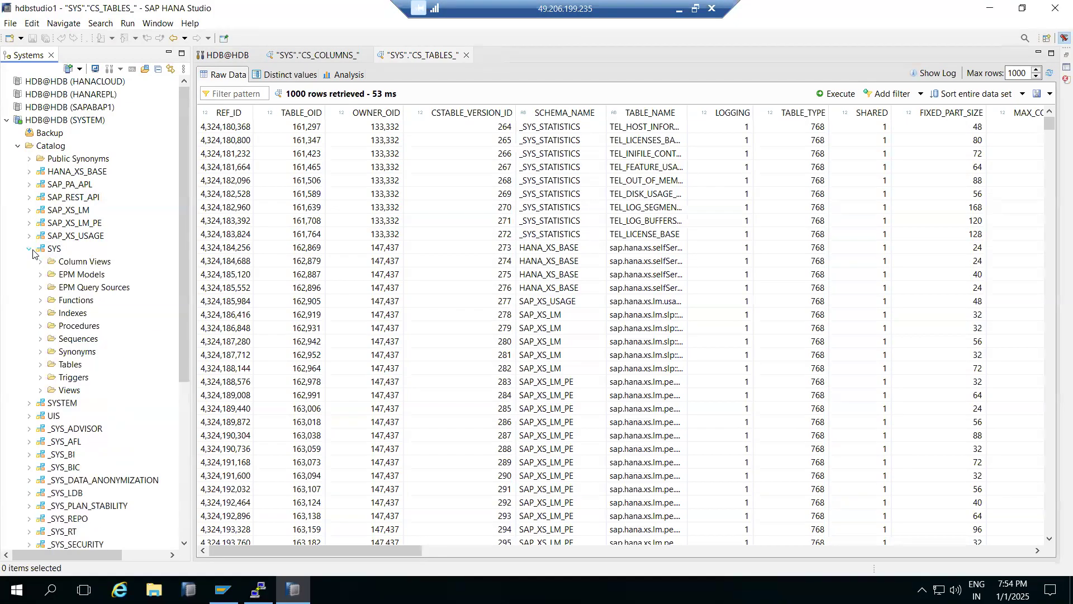
click(38, 367)
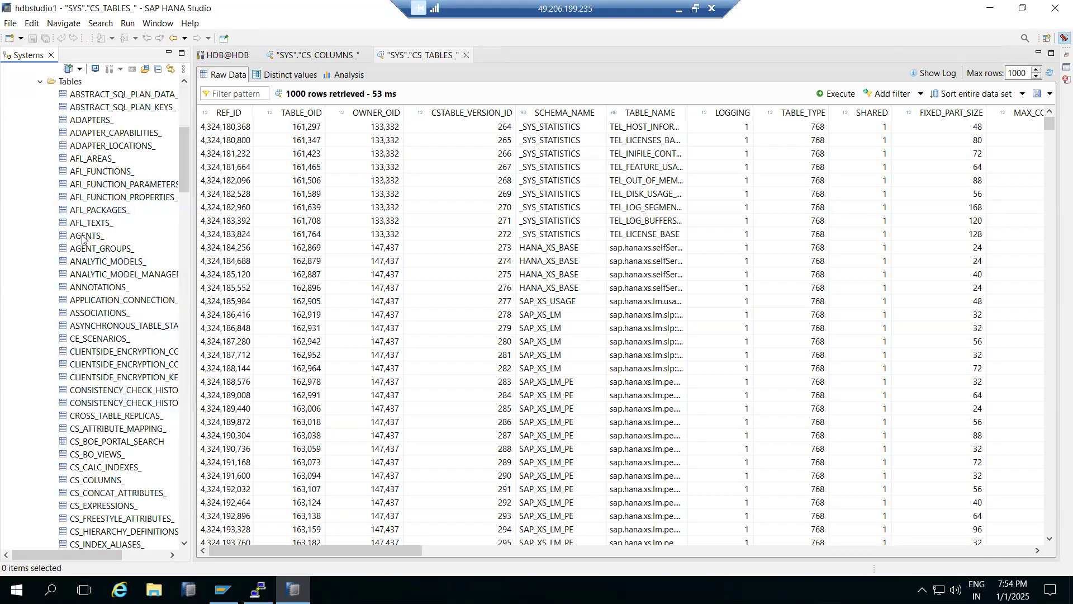
- Examine the actions available for the SYS schema and dismiss them without choosing one
scroll(83, 214, up, 5)
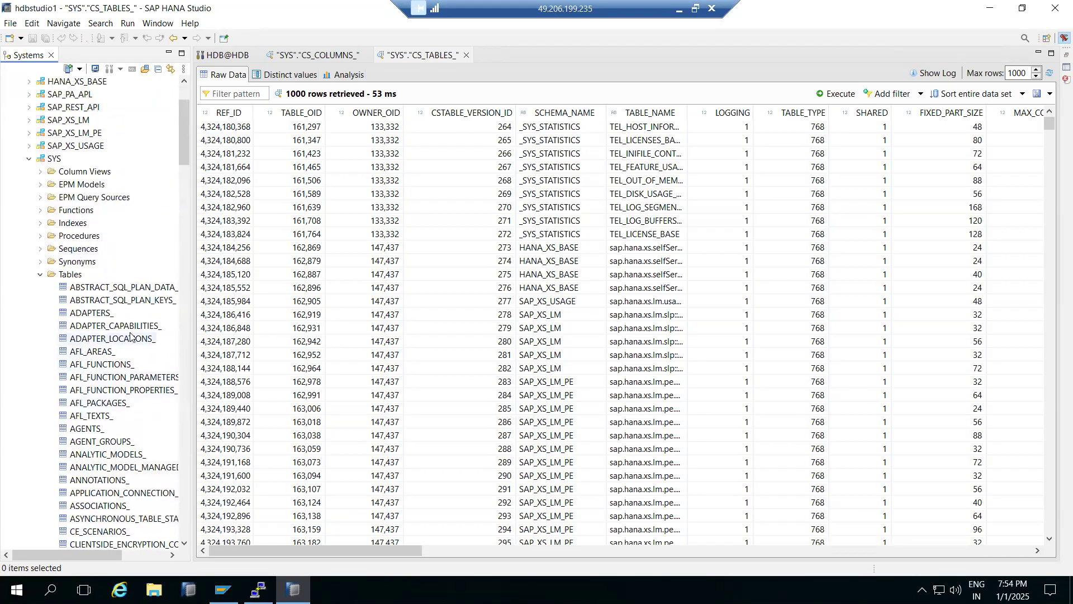
scroll(131, 336, up, 3)
click(49, 250)
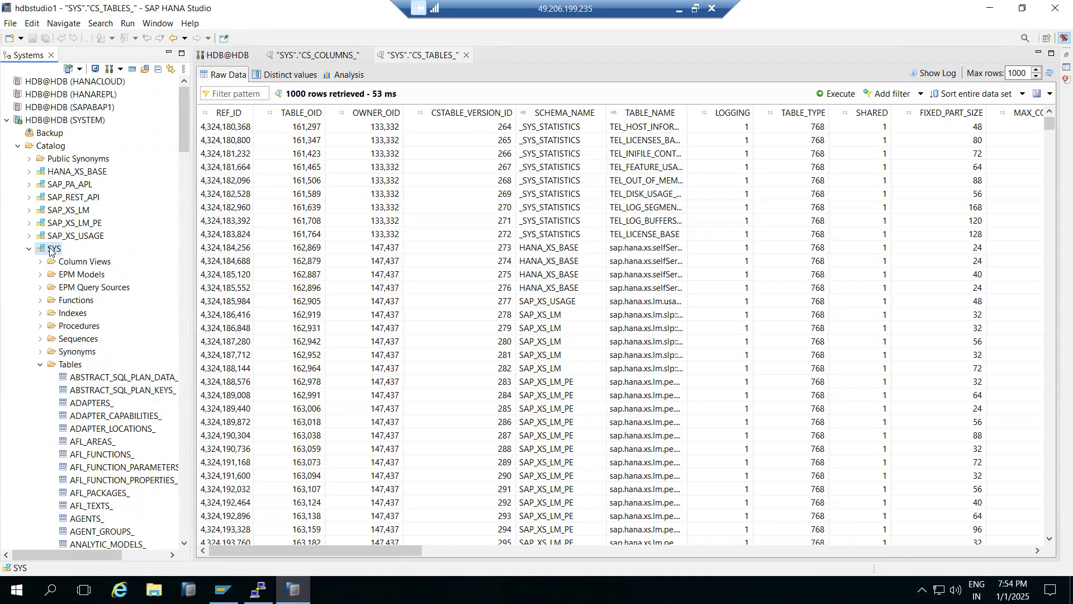
right_click(51, 250)
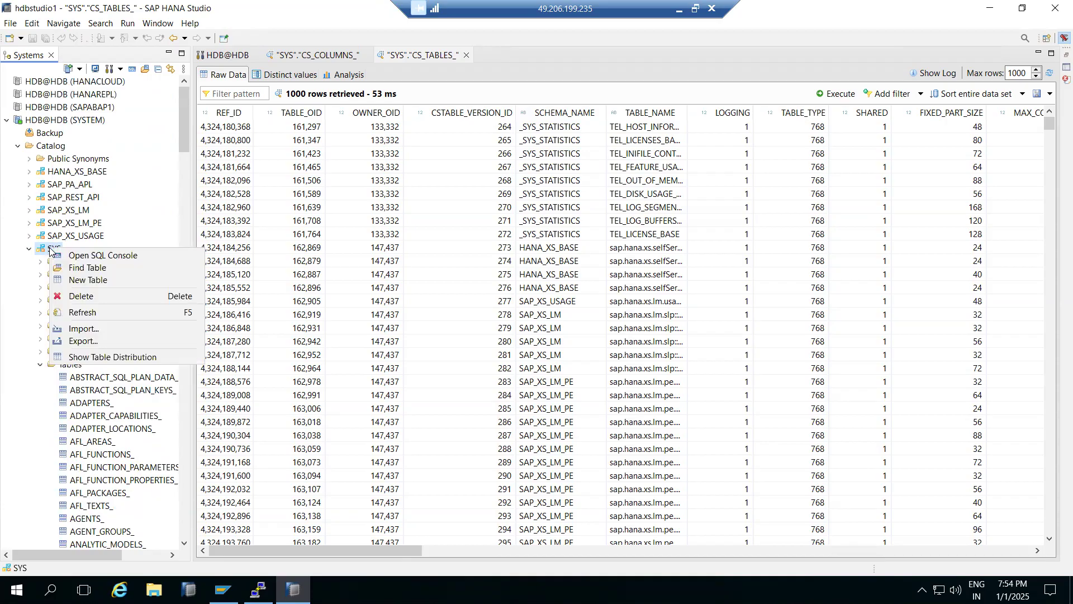
click(1, 258)
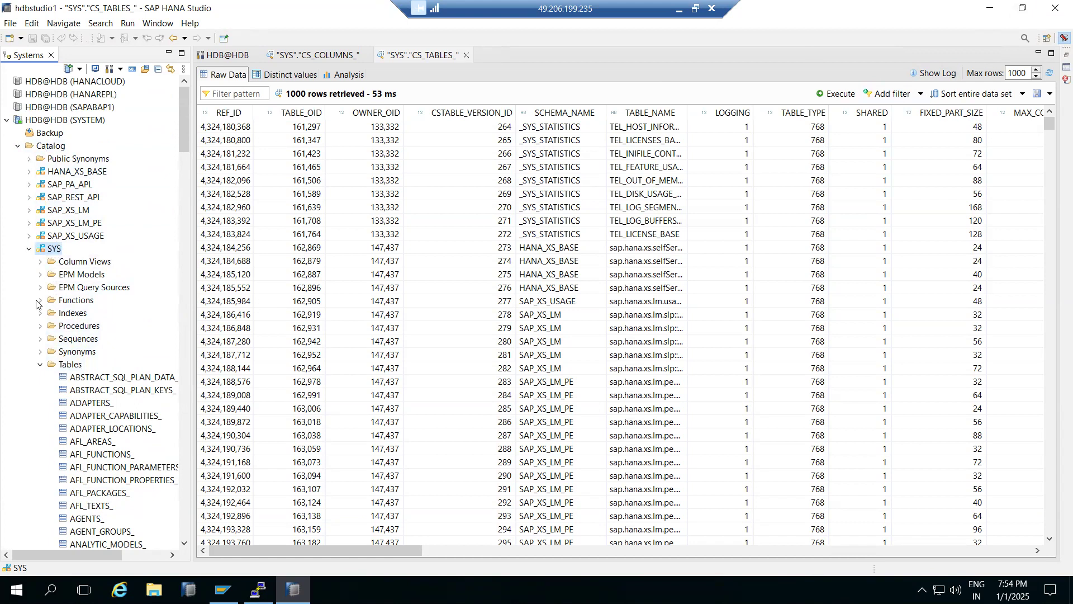
- Browse the list of tables in the SYS schema and return to the start of the catalog tree
scroll(61, 369, down, 14)
scroll(63, 373, down, 20)
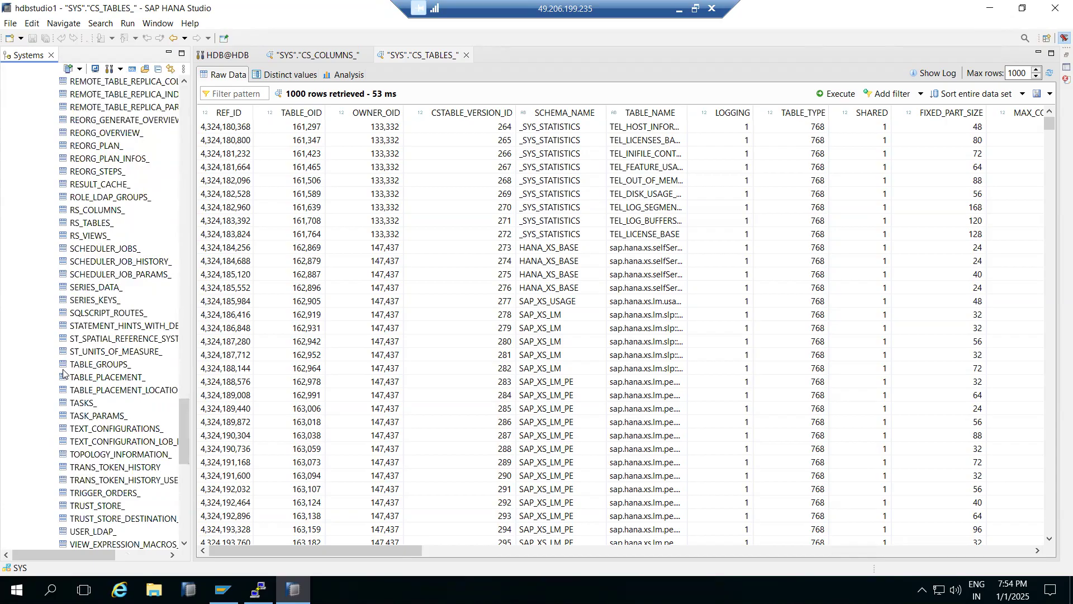
scroll(63, 372, down, 10)
scroll(63, 373, up, 20)
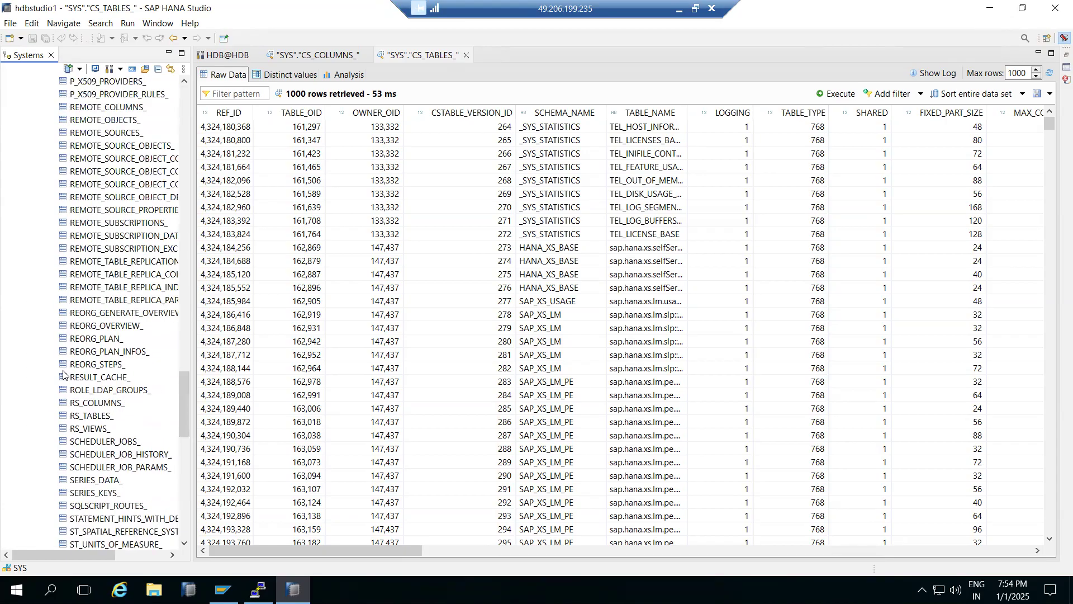
scroll(63, 373, up, 20)
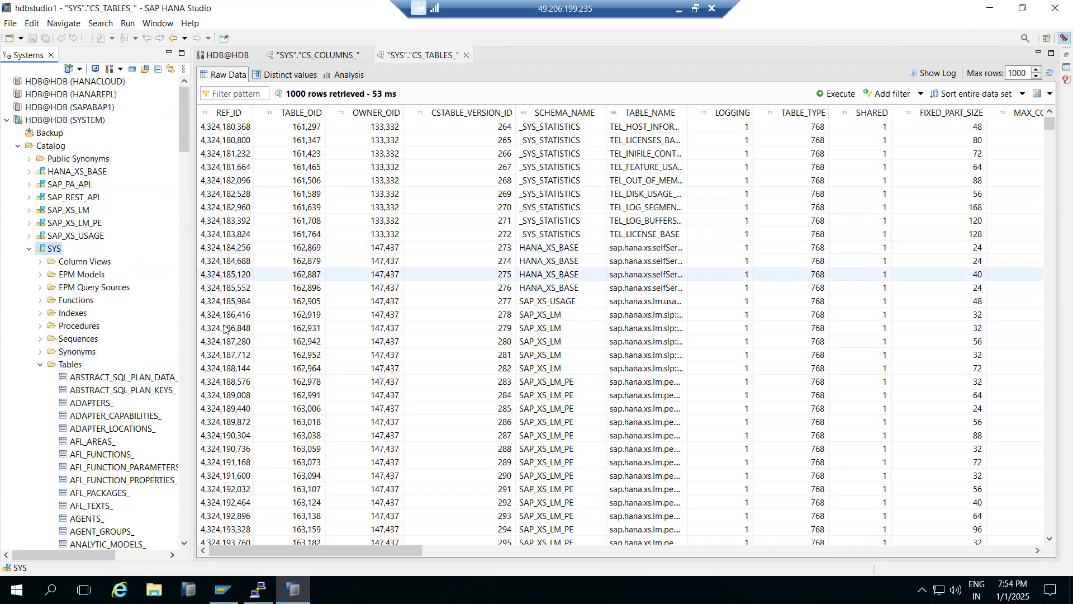
- Set up an analysis of the CS_TABLES_ data with SCHEMA_NAME as label and REF_ID as value, replacing a trial with TABLE_OID
click(340, 73)
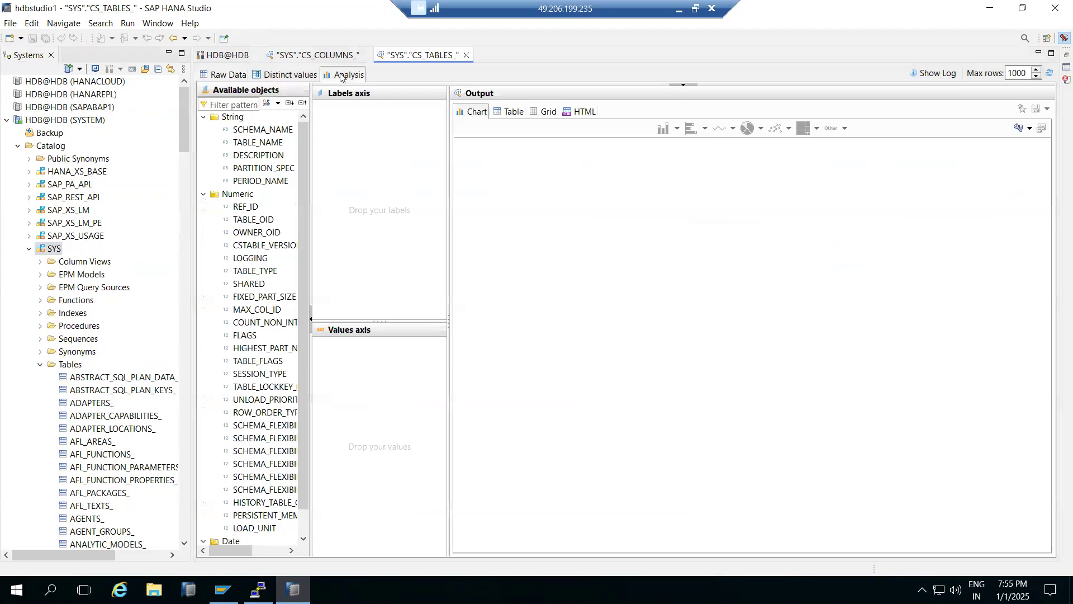
drag(246, 131, 343, 148)
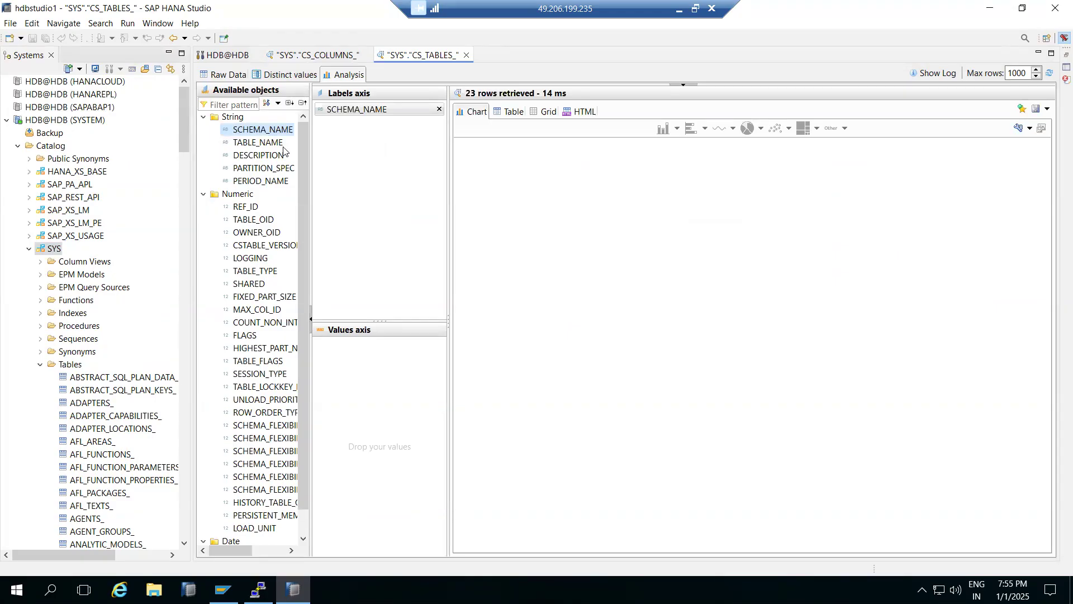
click(250, 221)
drag(250, 221, 346, 363)
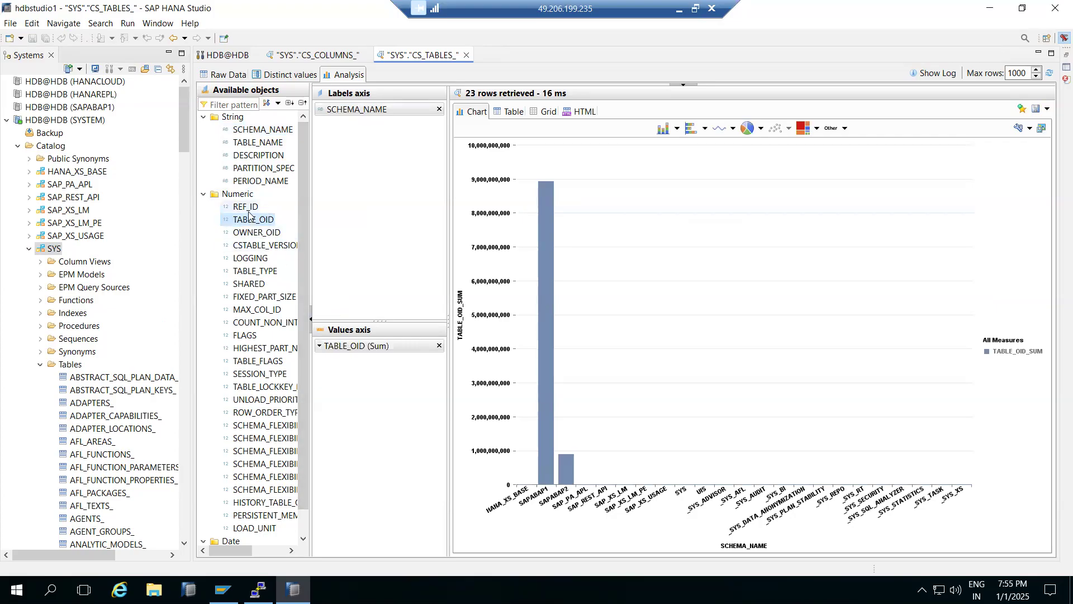
click(439, 346)
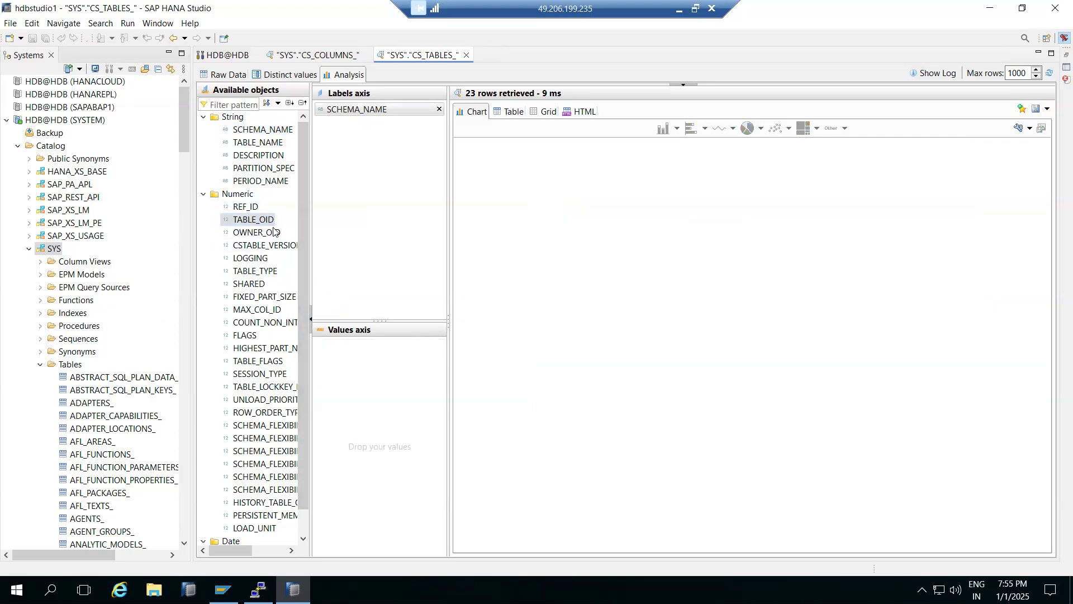
mouse_move(242, 208)
mouse_down()
mouse_move(338, 366)
mouse_move(358, 375)
mouse_up()
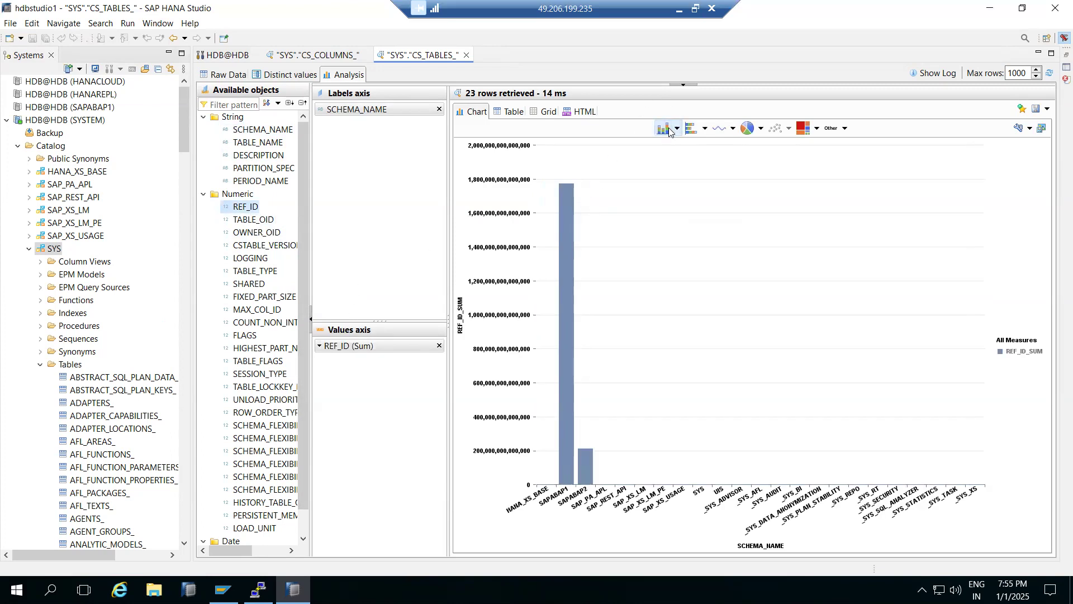
- Display the REF_ID by SCHEMA_NAME chart as horizontal bar, line and pie charts, and examine the pie slices
click(693, 129)
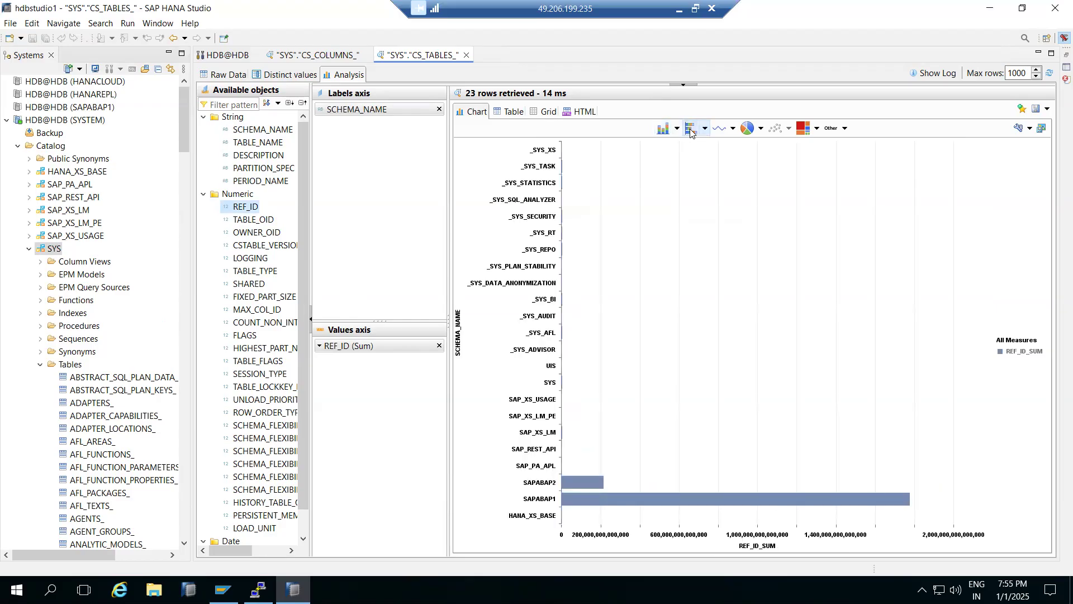
click(721, 128)
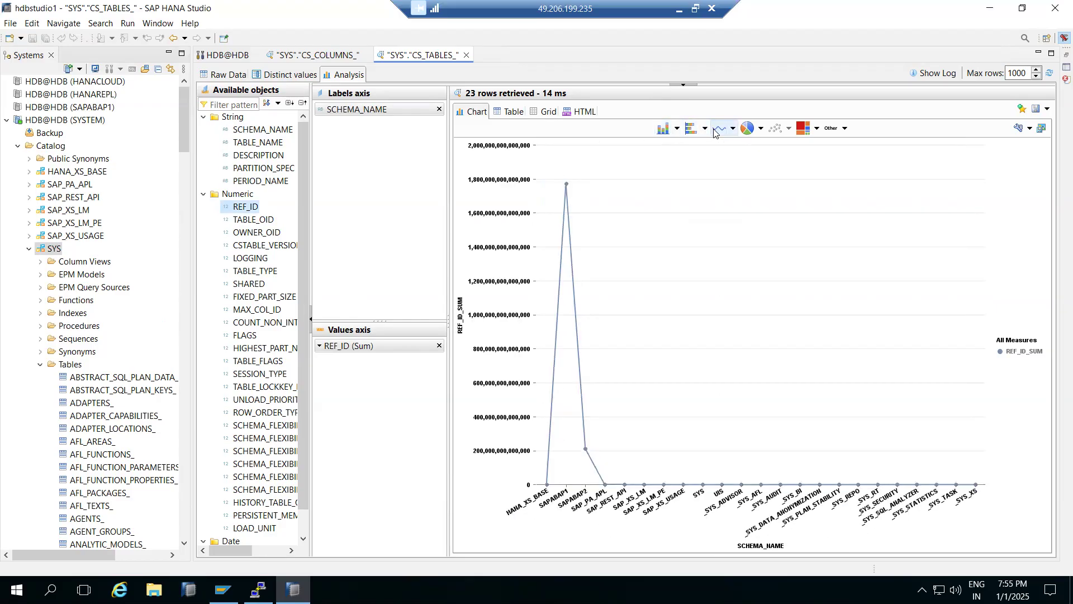
click(748, 128)
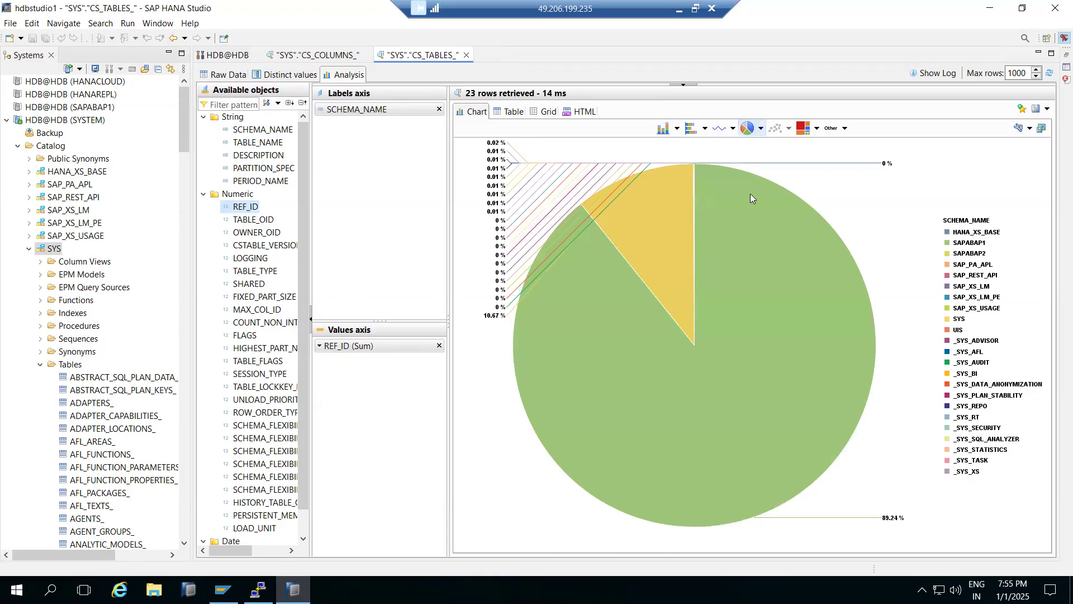
mouse_move(682, 261)
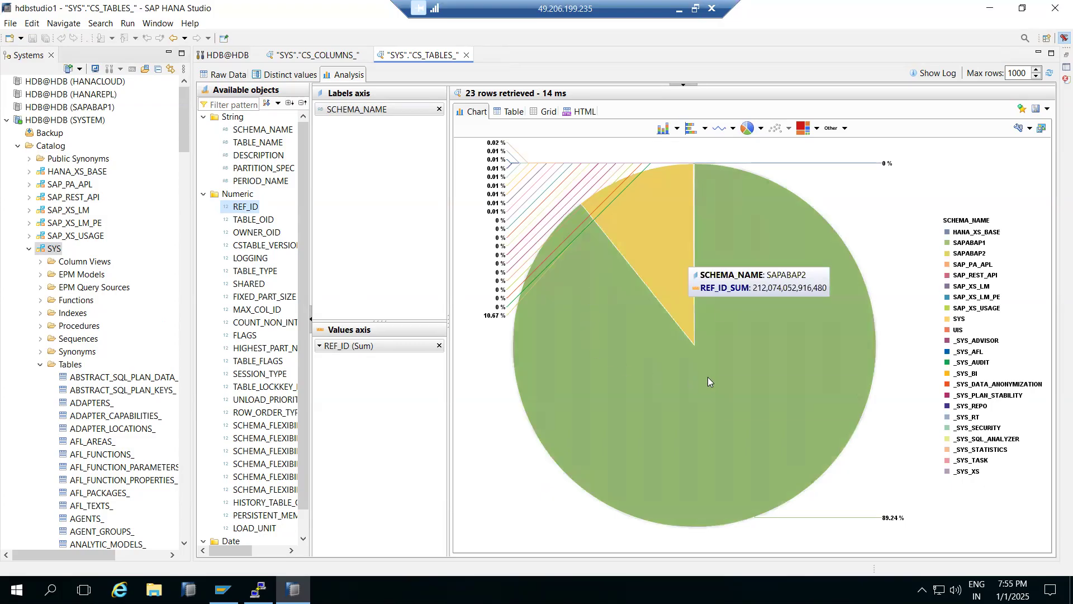
mouse_move(707, 376)
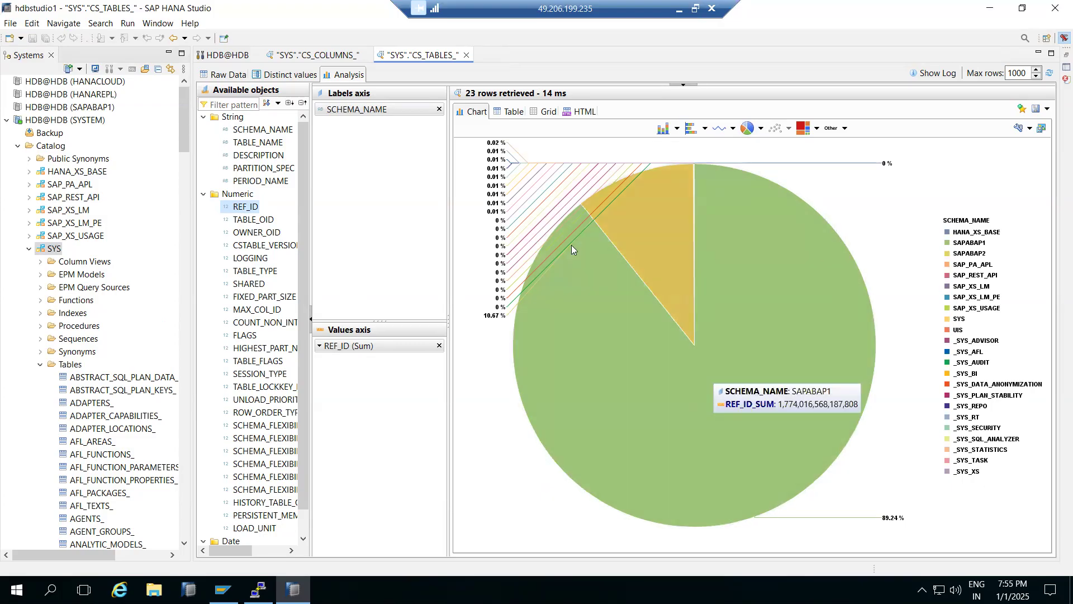
- Replace SCHEMA_NAME with TABLE_NAME on the labels axis and display the result as a pie chart
click(439, 109)
drag(257, 143, 351, 155)
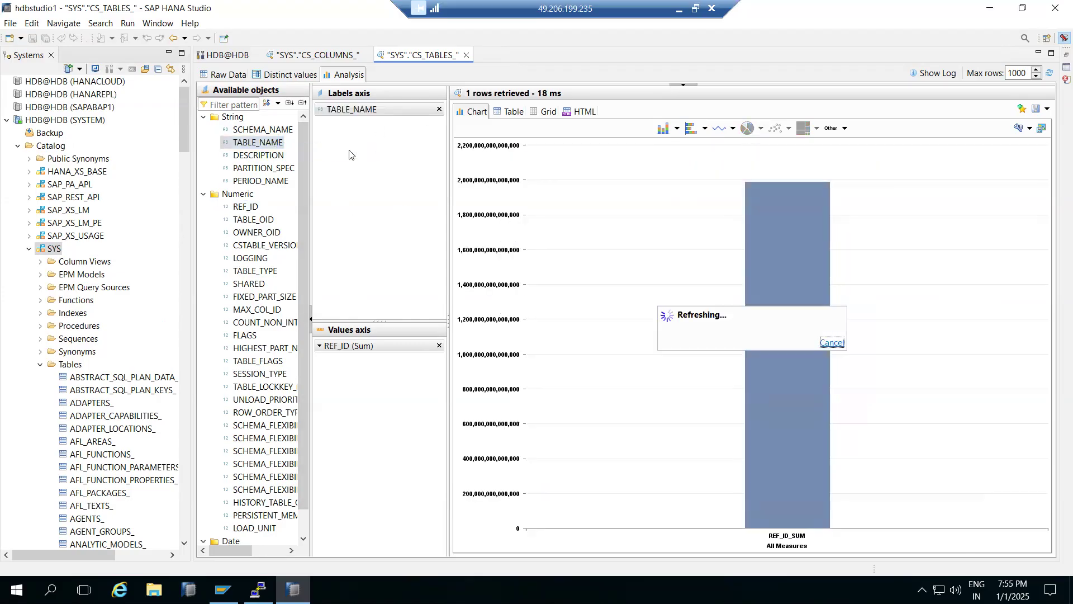
click(748, 130)
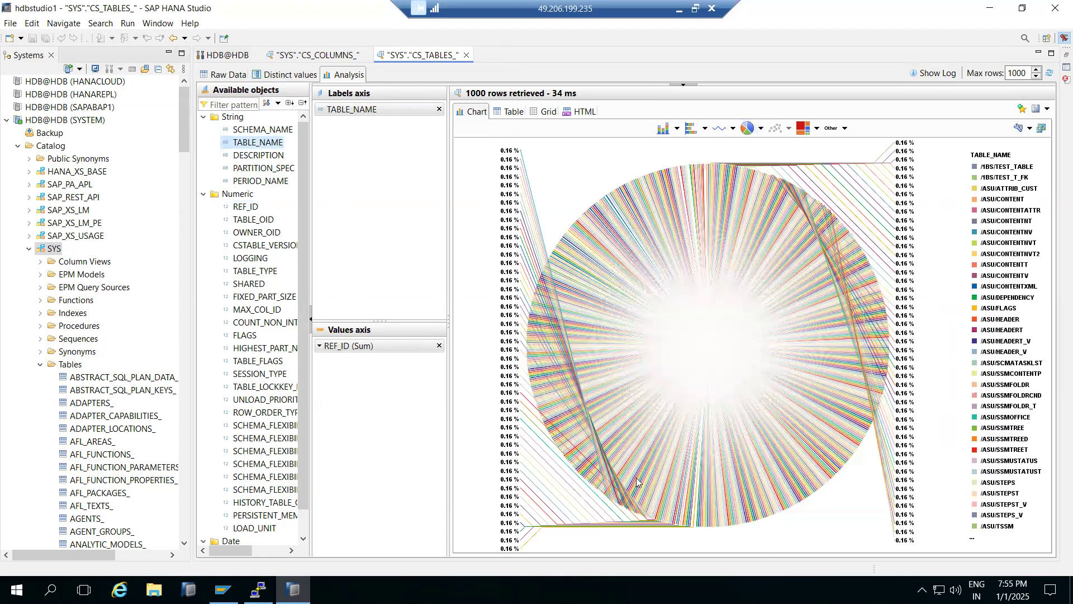
mouse_move(743, 323)
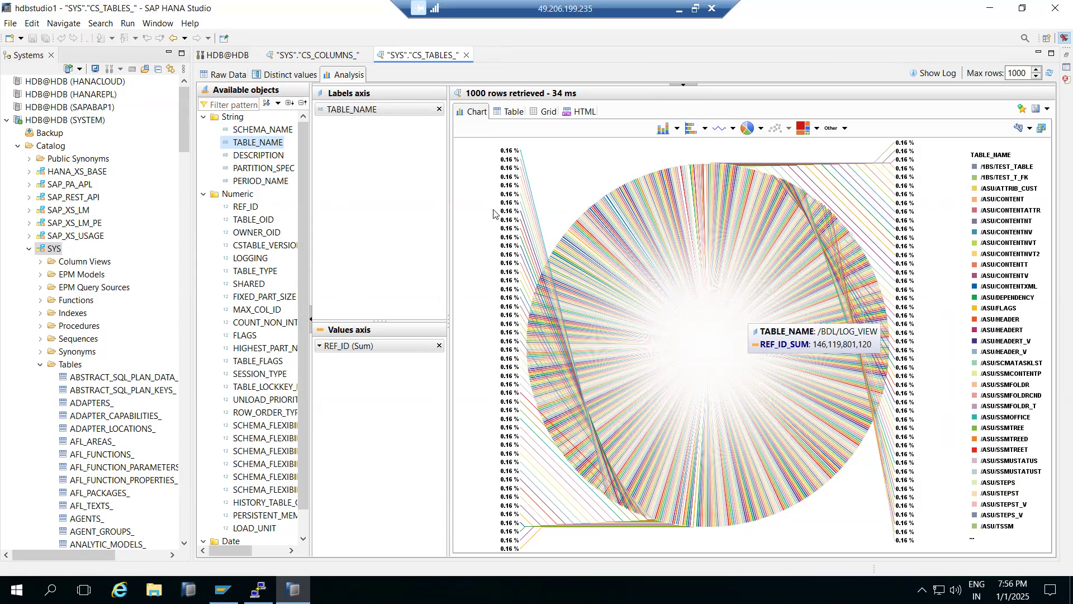
- View the REF_ID by TABLE_NAME output as a table and as HTML, and return to the chart
click(507, 112)
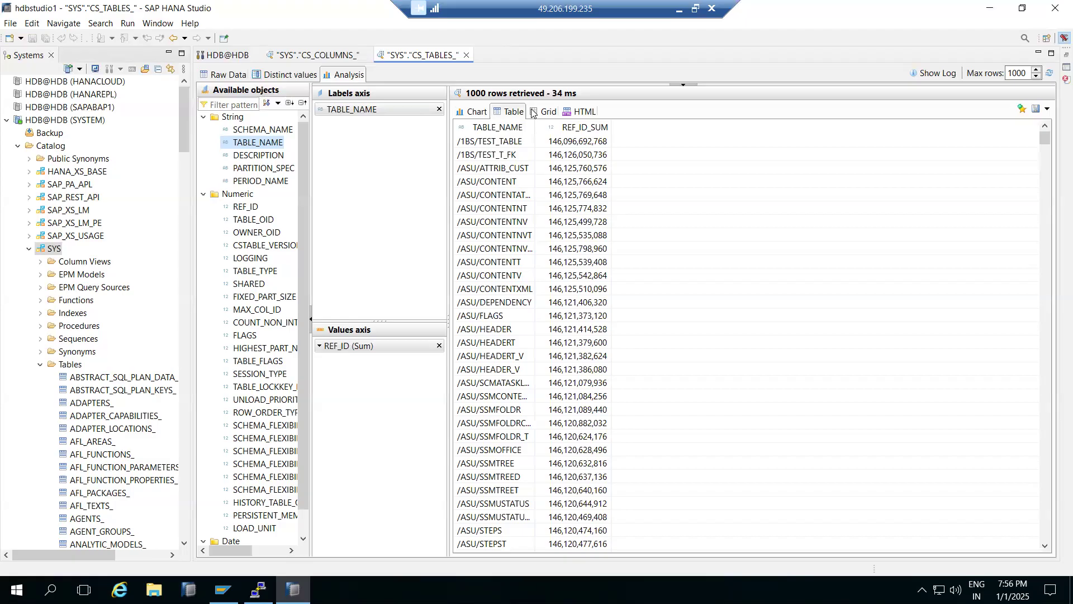
click(570, 115)
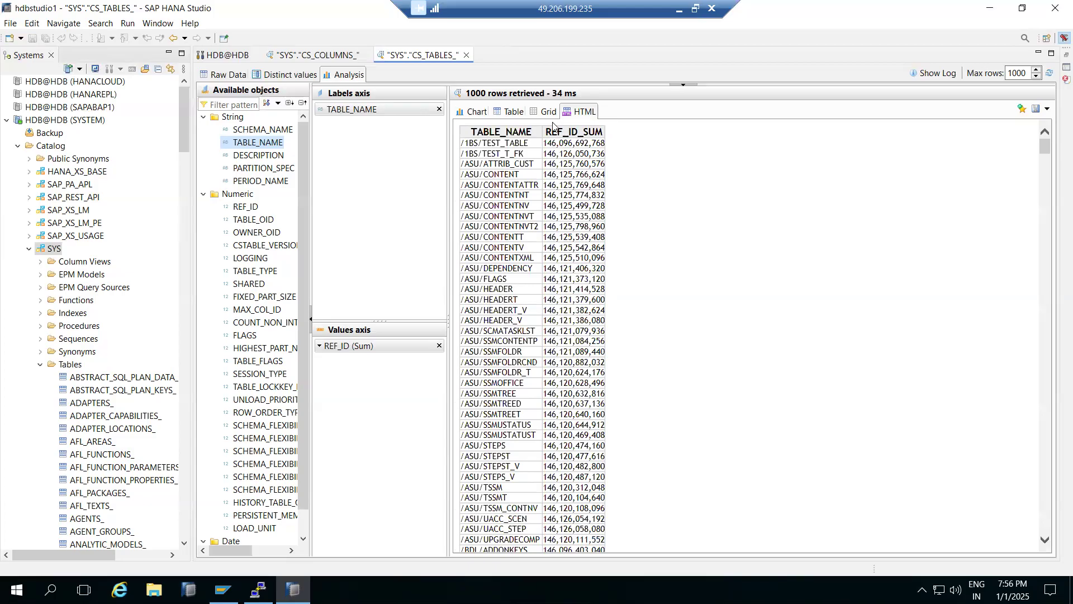
click(475, 113)
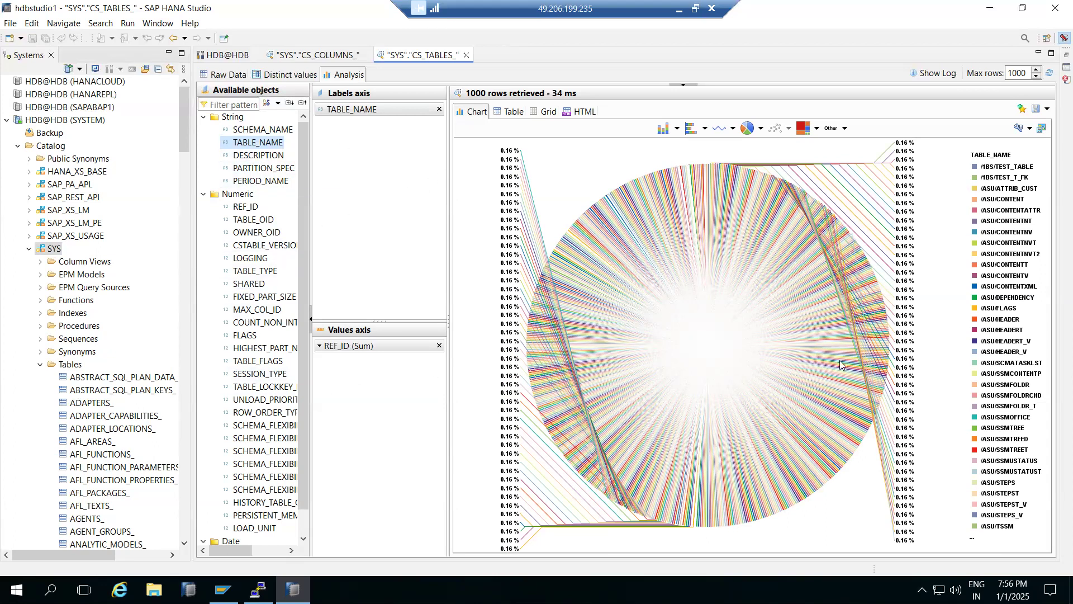
- Display the REF_ID by TABLE_NAME chart as line, tree map, tag cloud, waterfall and radar charts for comparison
click(716, 133)
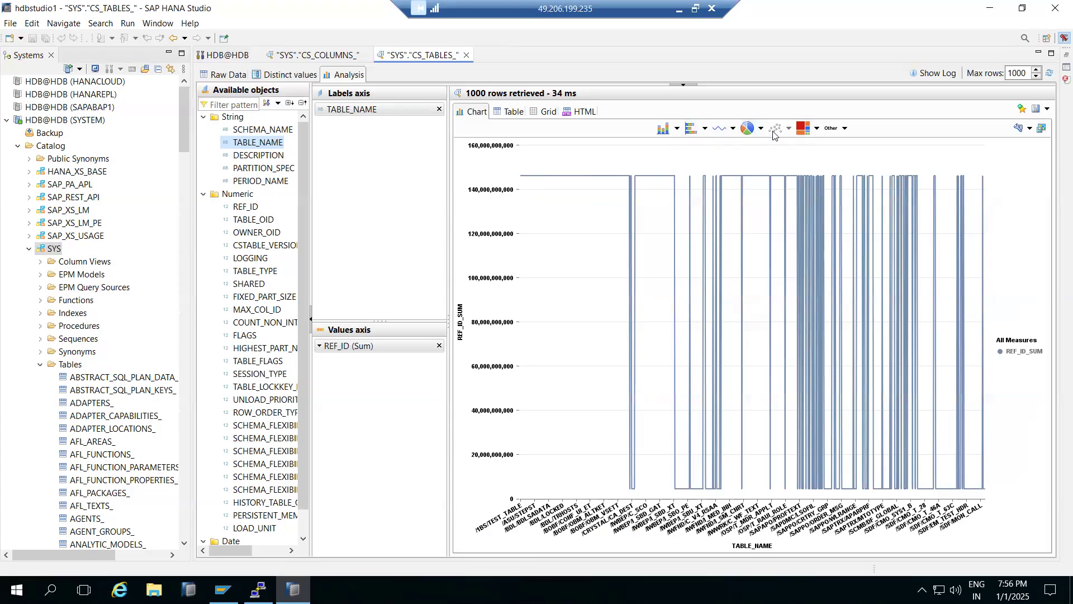
click(805, 132)
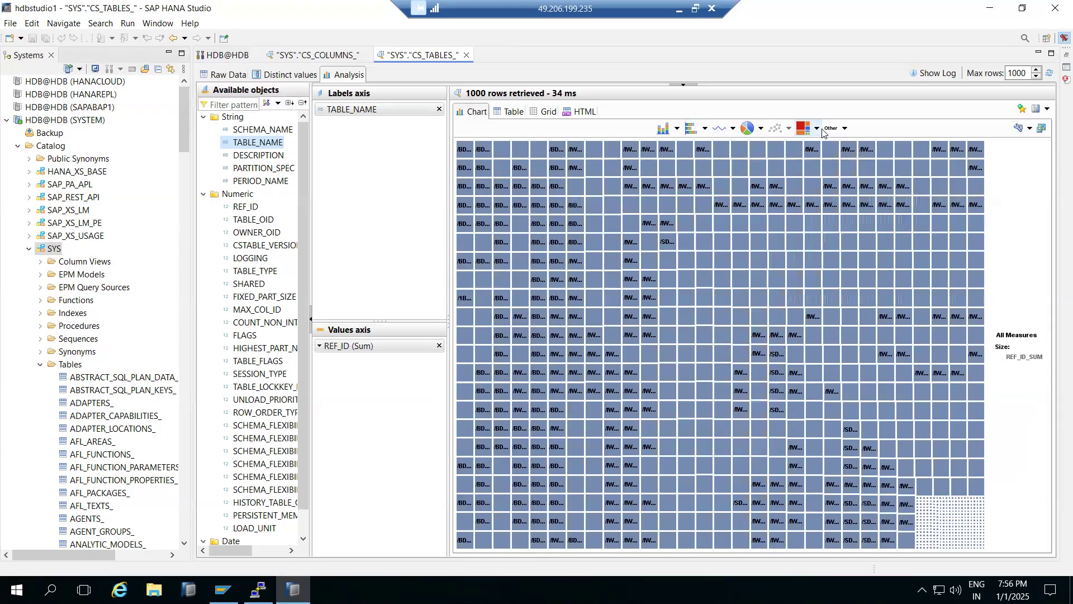
click(831, 128)
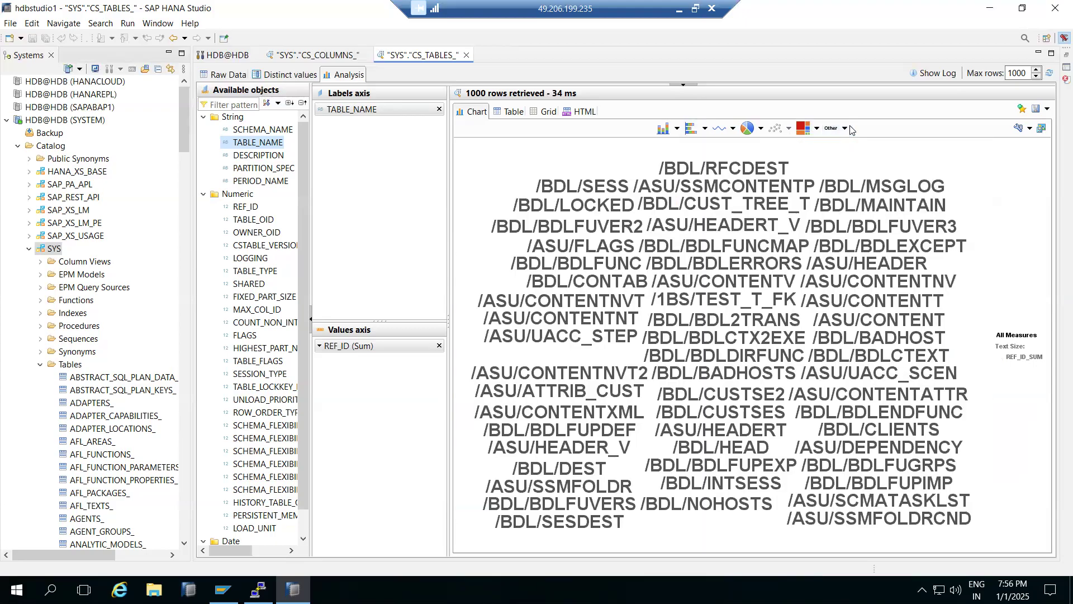
click(844, 128)
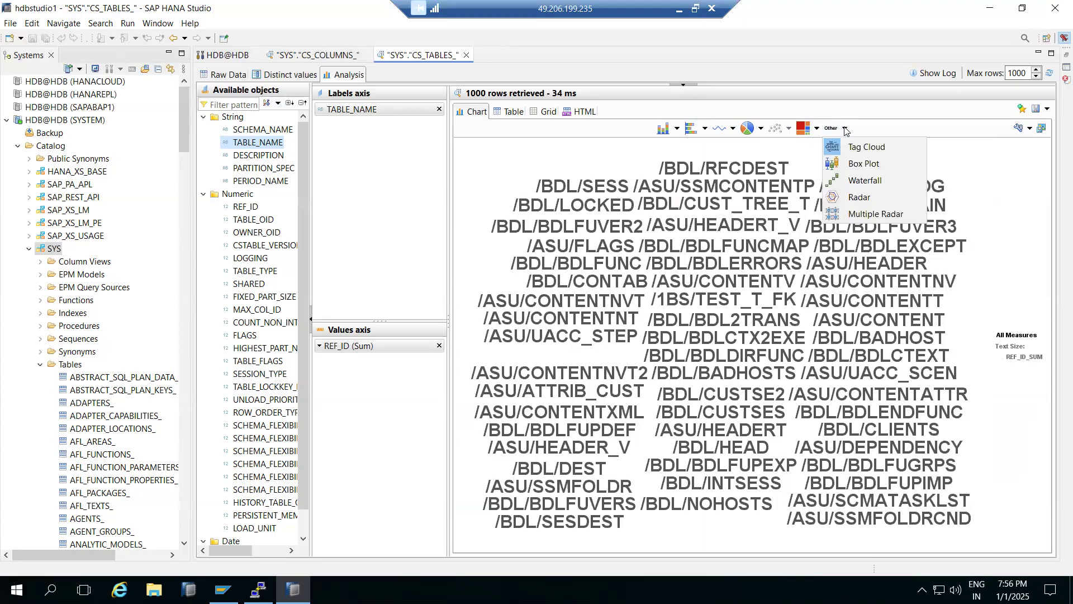
click(859, 181)
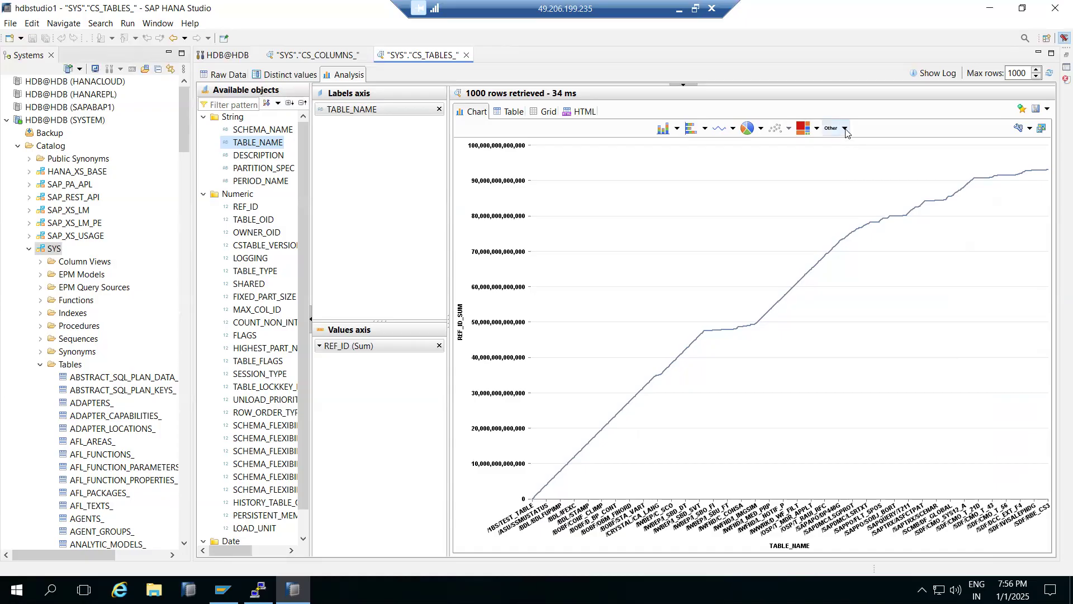
click(845, 128)
click(865, 199)
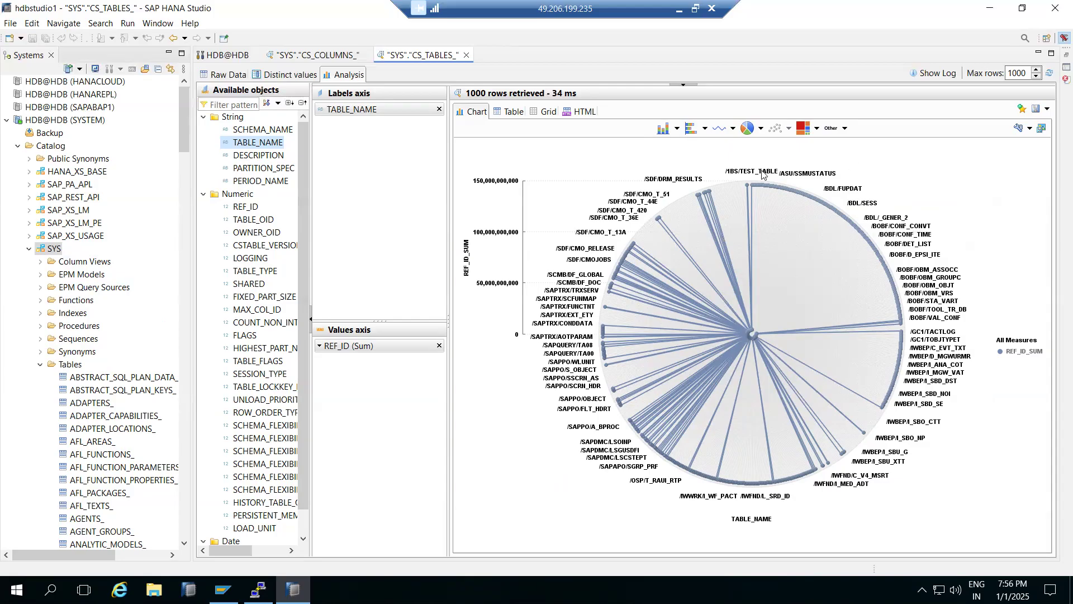
- Switch the chart back to a pie chart and show the analysis output as HTML
click(747, 128)
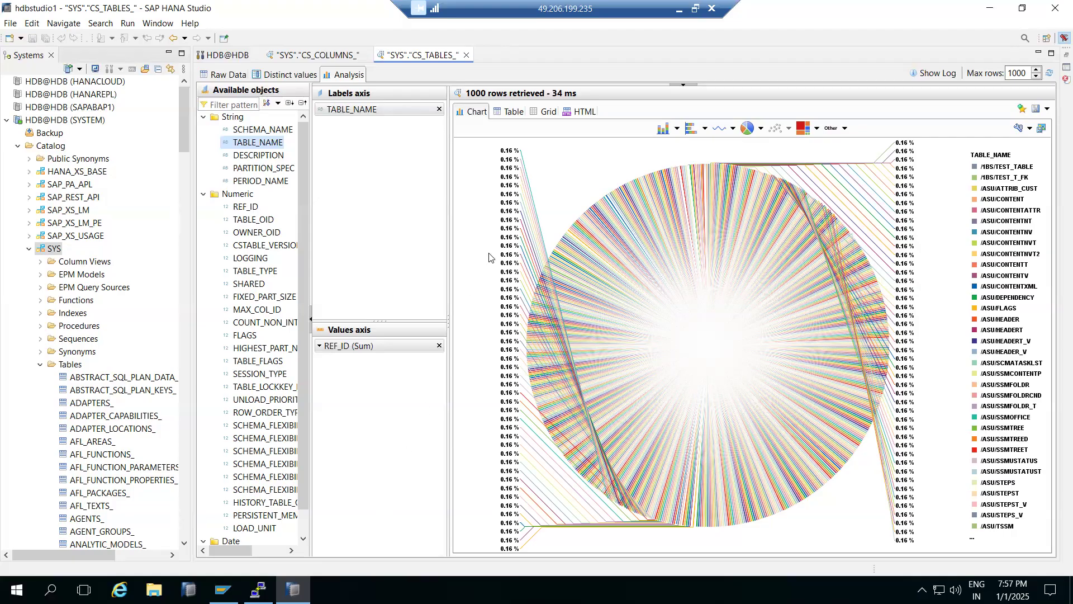
click(583, 111)
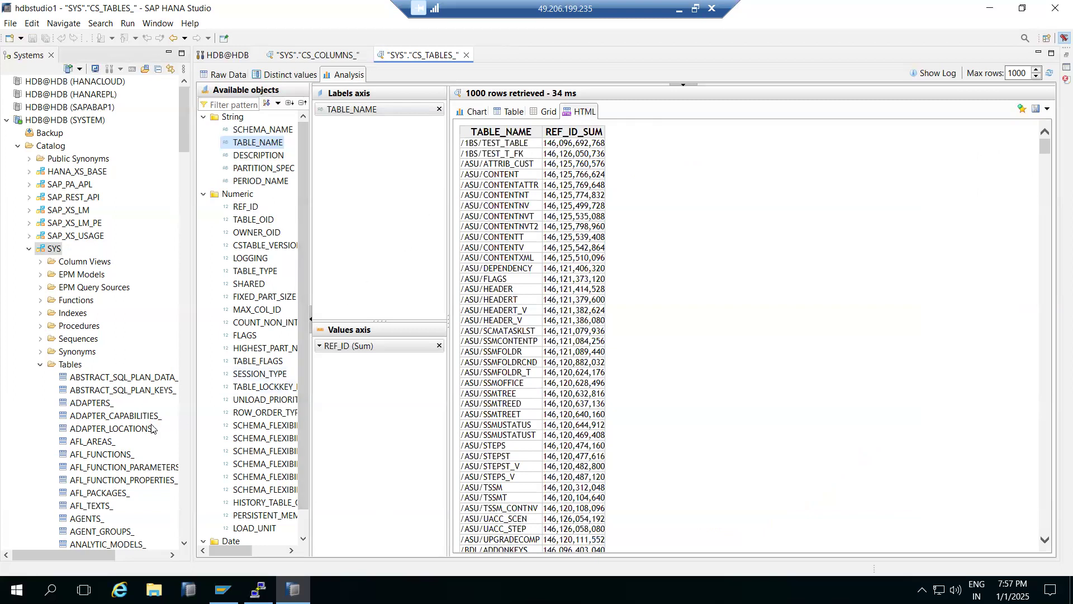
- Collapse the Tables folder and the SYS schema, and expand the SYSTEM schema and its Tables folder
click(41, 364)
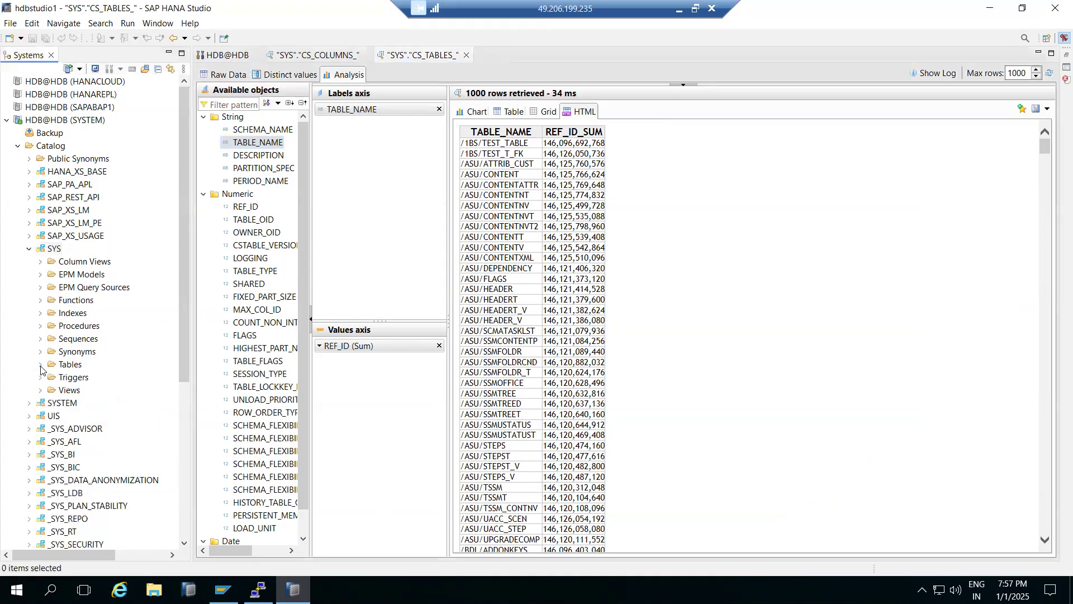
click(30, 250)
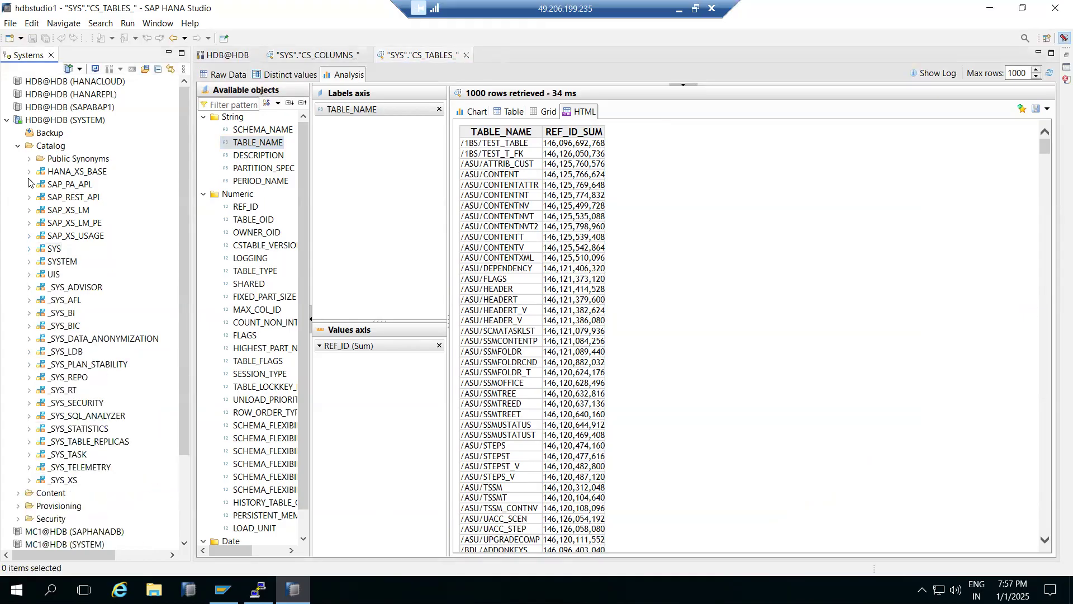
click(29, 262)
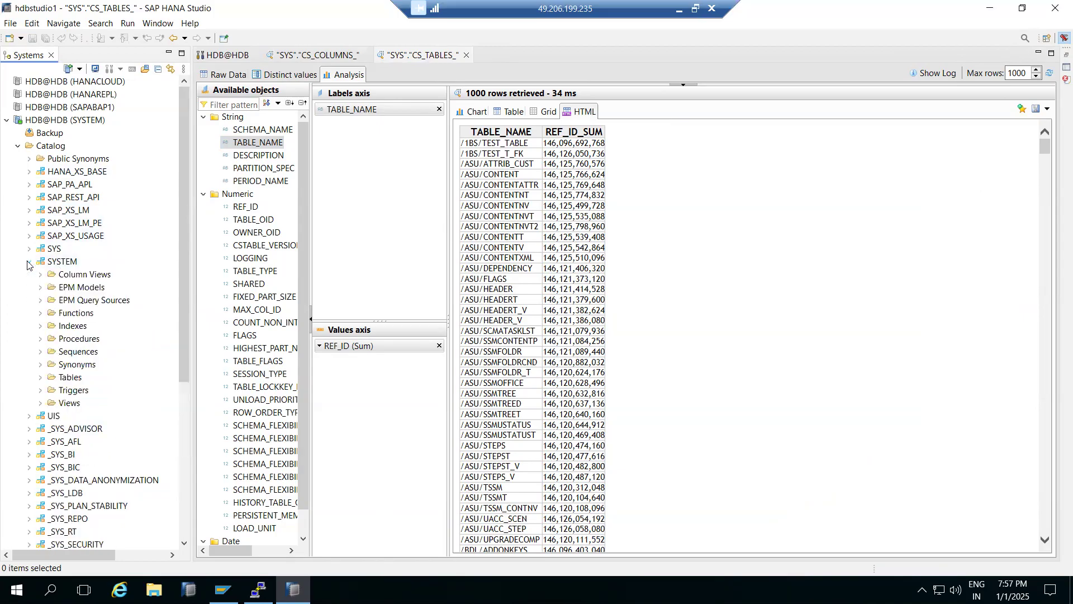
click(42, 379)
- Start a new table in the SYSTEM schema and name it ZTRAINING
click(64, 376)
right_click(65, 377)
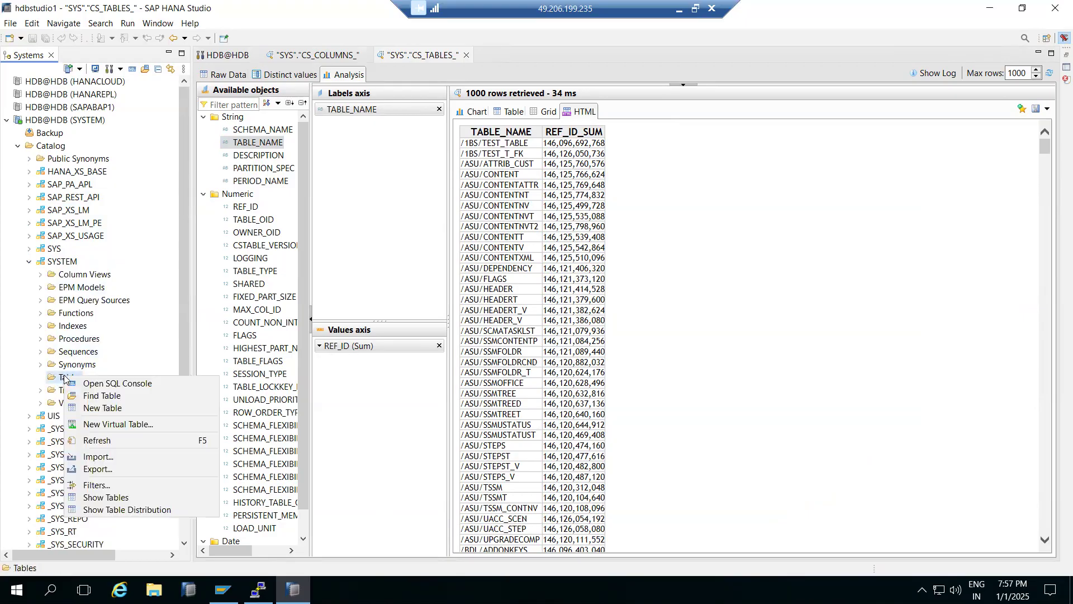
click(96, 409)
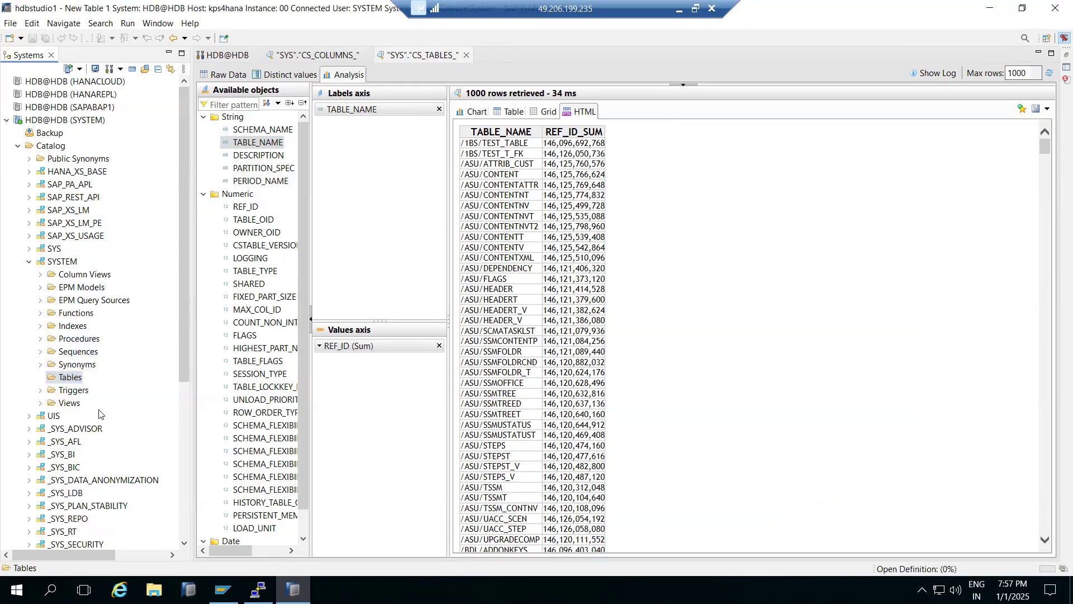
text(ZT)
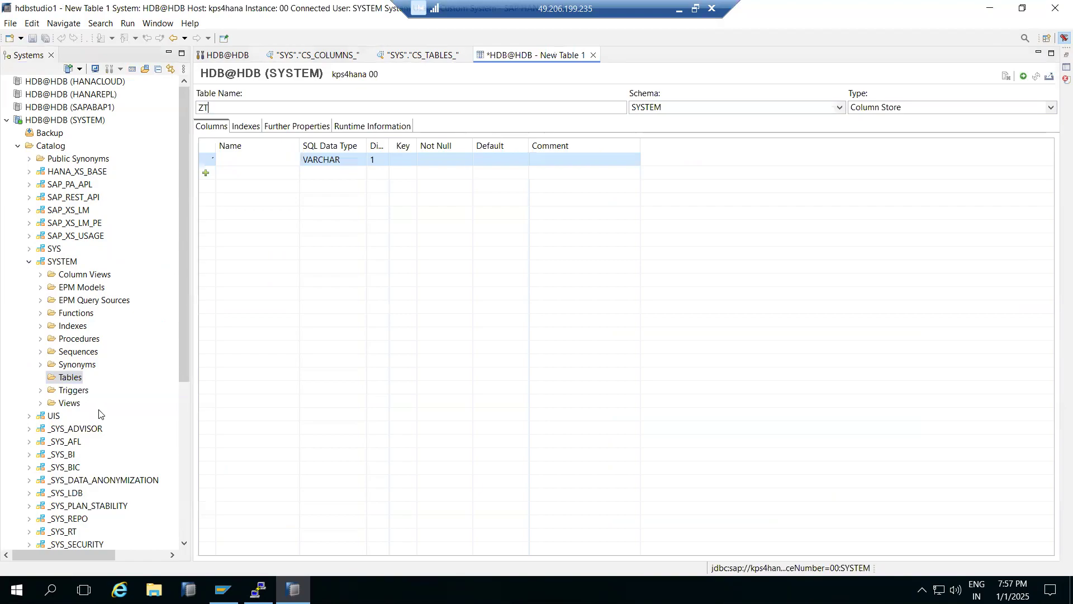
text(RAINING)
- Define the columns STUDENT, PHNO and BATCH in the ZTRAINING table
click(227, 160)
click(224, 173)
click(228, 173)
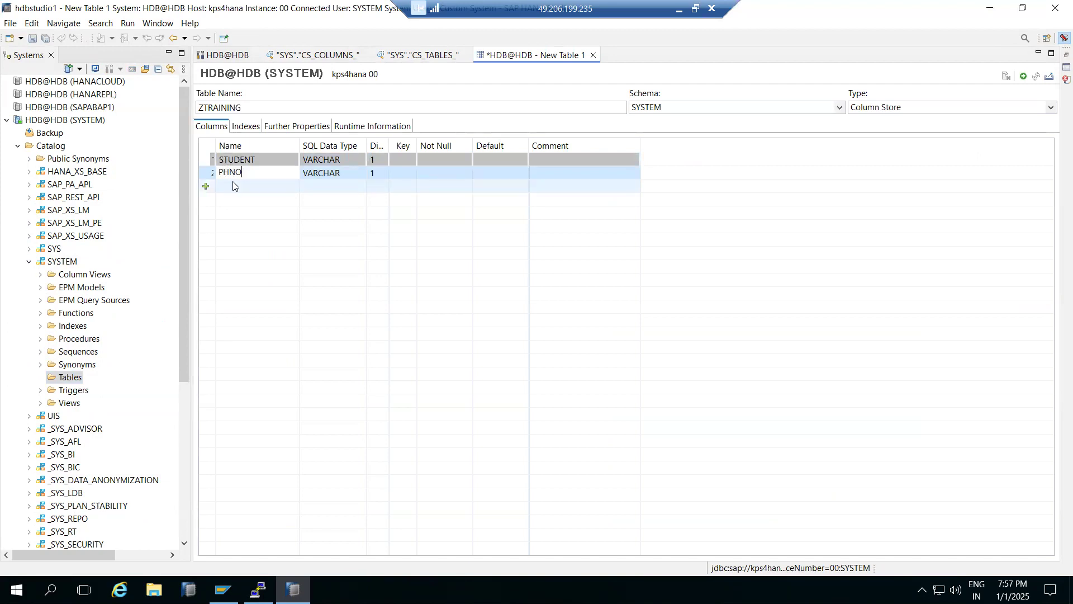
click(233, 185)
click(233, 185)
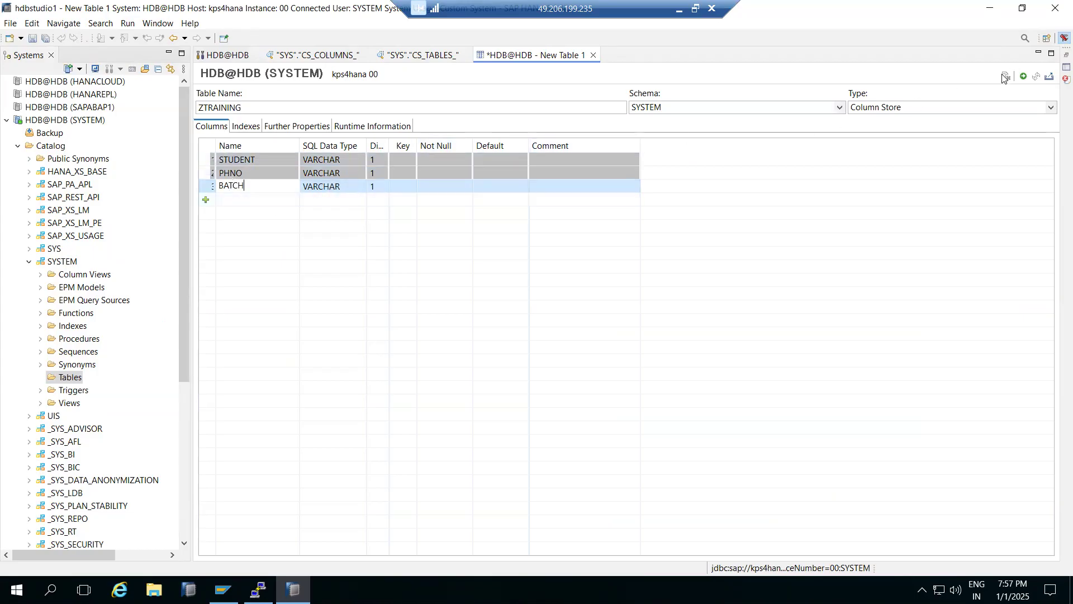
- Keep Column Store as the table type and create the ZTRAINING table in the SYSTEM schema
click(891, 109)
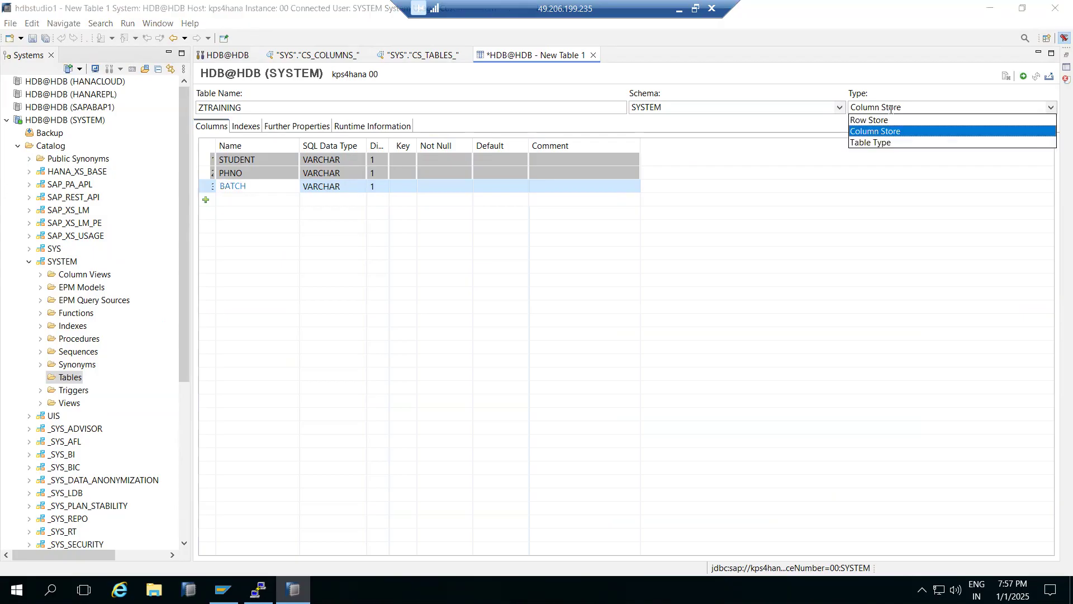
click(901, 66)
click(1023, 76)
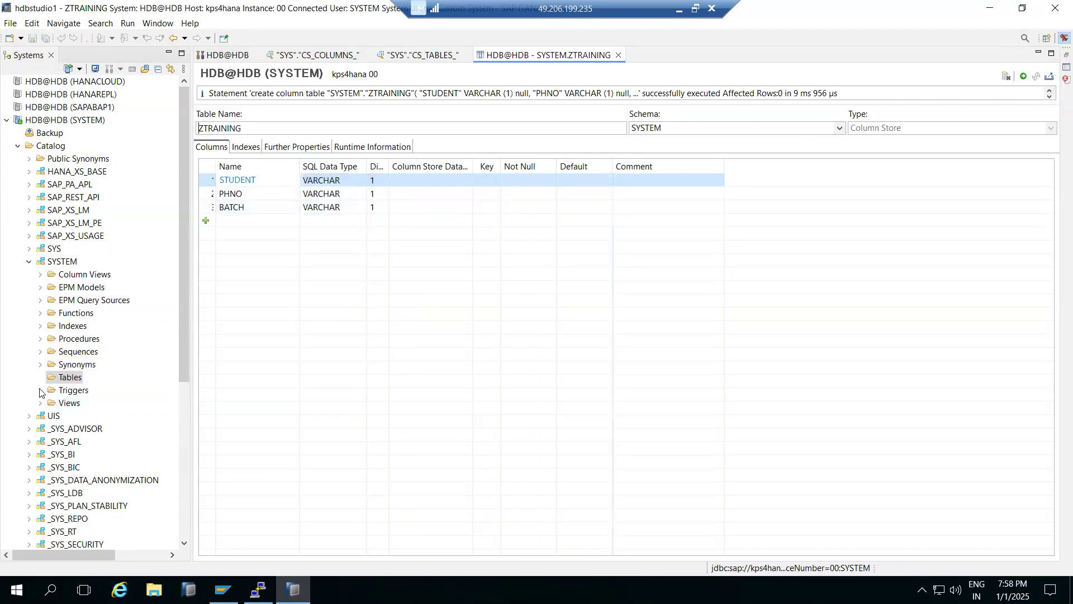
- Refresh the SYSTEM schema's Tables folder and open the data preview of the ZTRAINING table
right_click(61, 379)
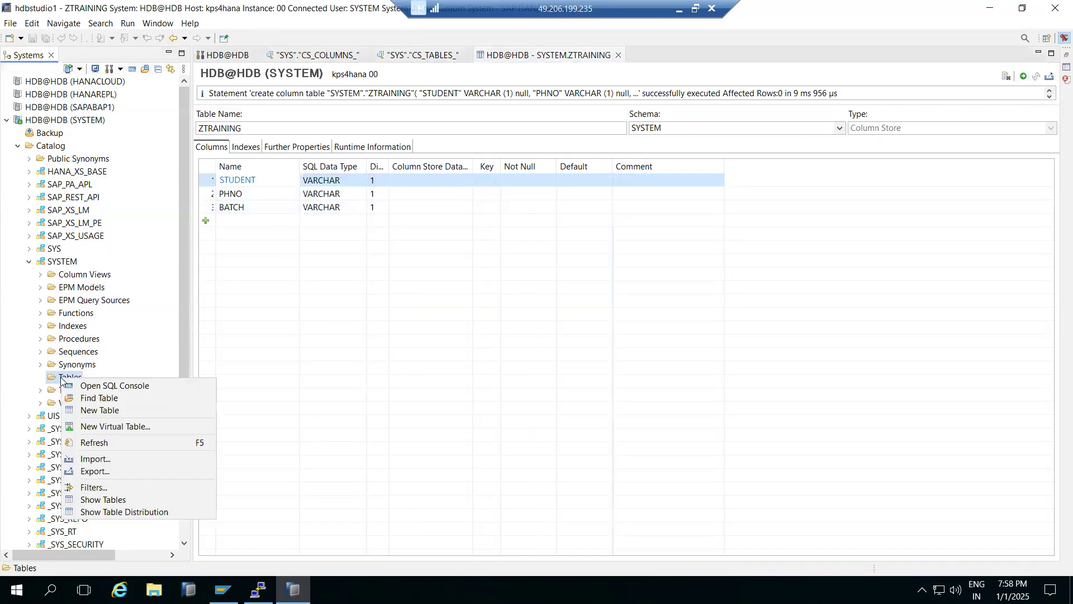
click(98, 444)
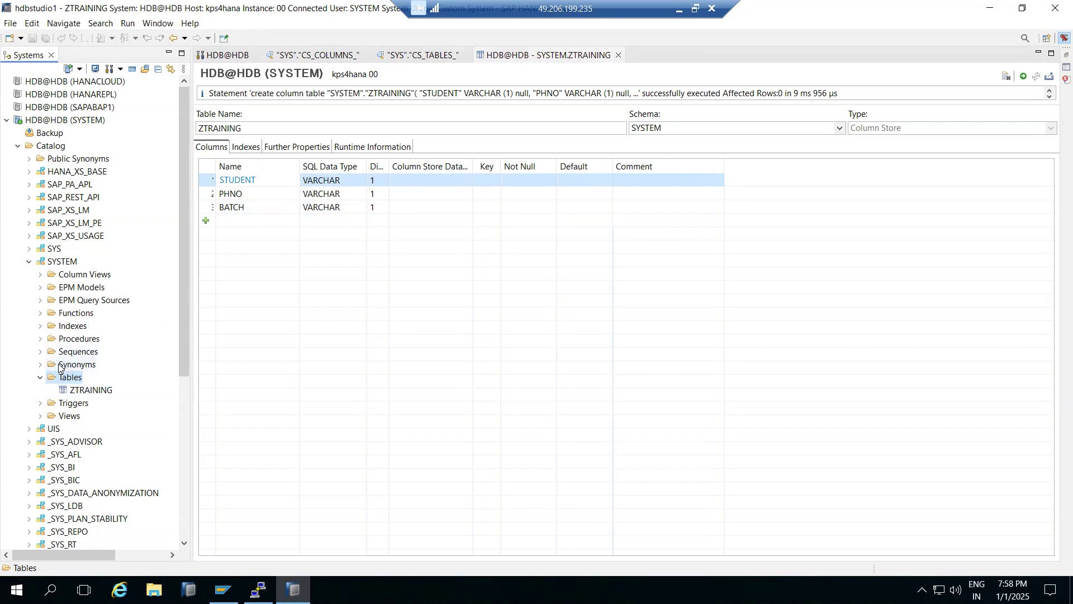
right_click(66, 391)
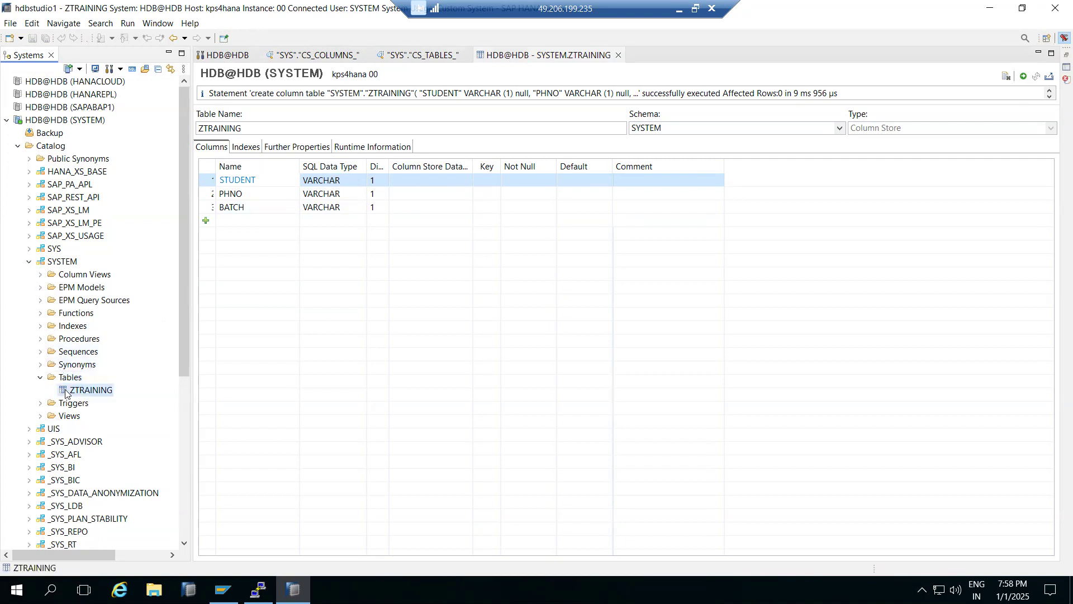
click(94, 277)
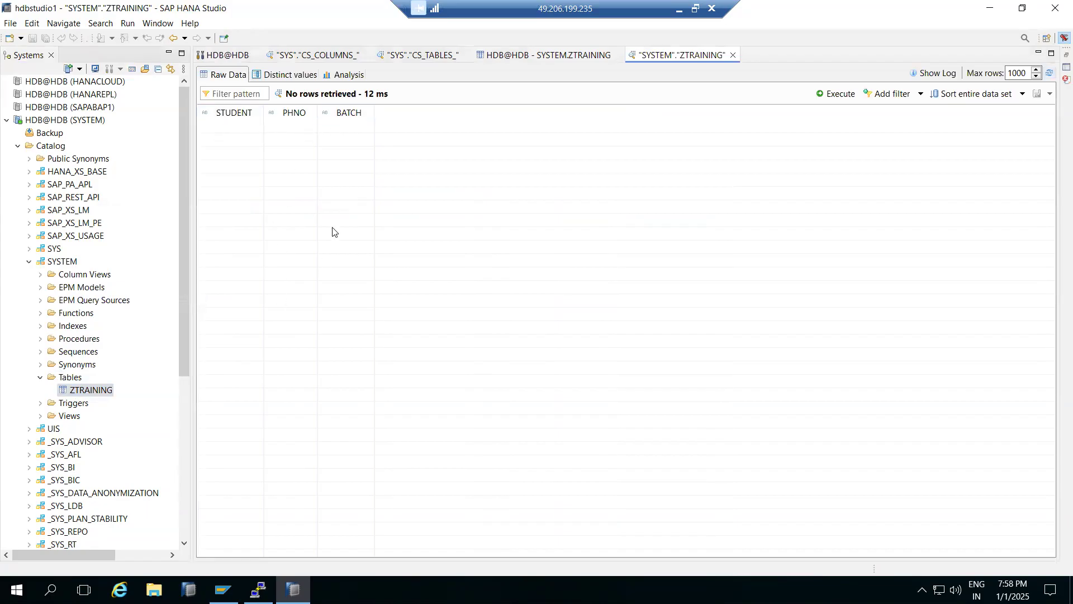
- Unload the ZTRAINING table from memory and confirm the operation
right_click(75, 390)
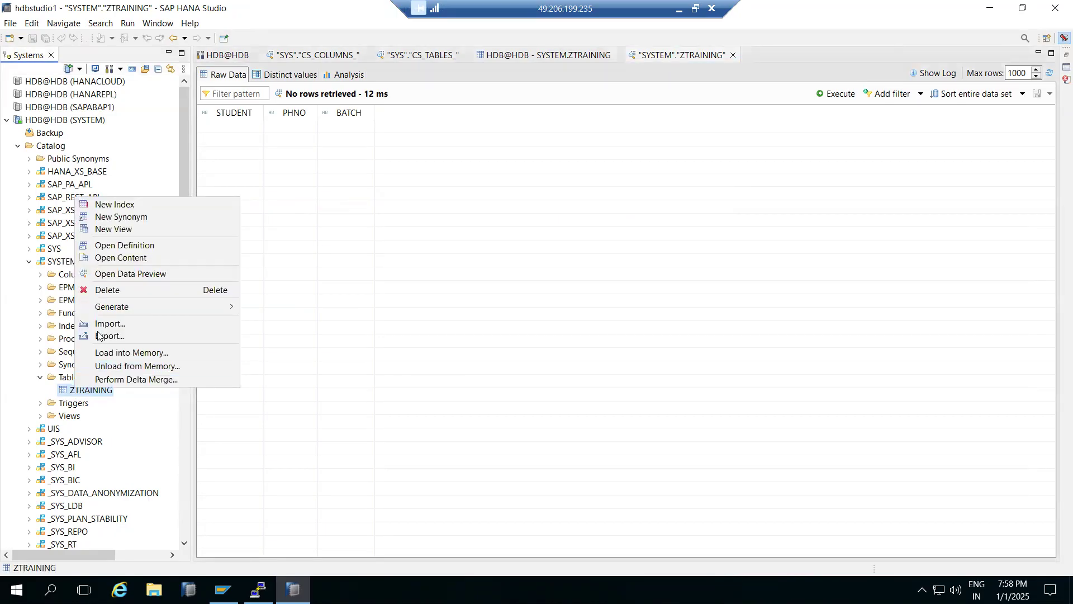
click(79, 402)
right_click(72, 392)
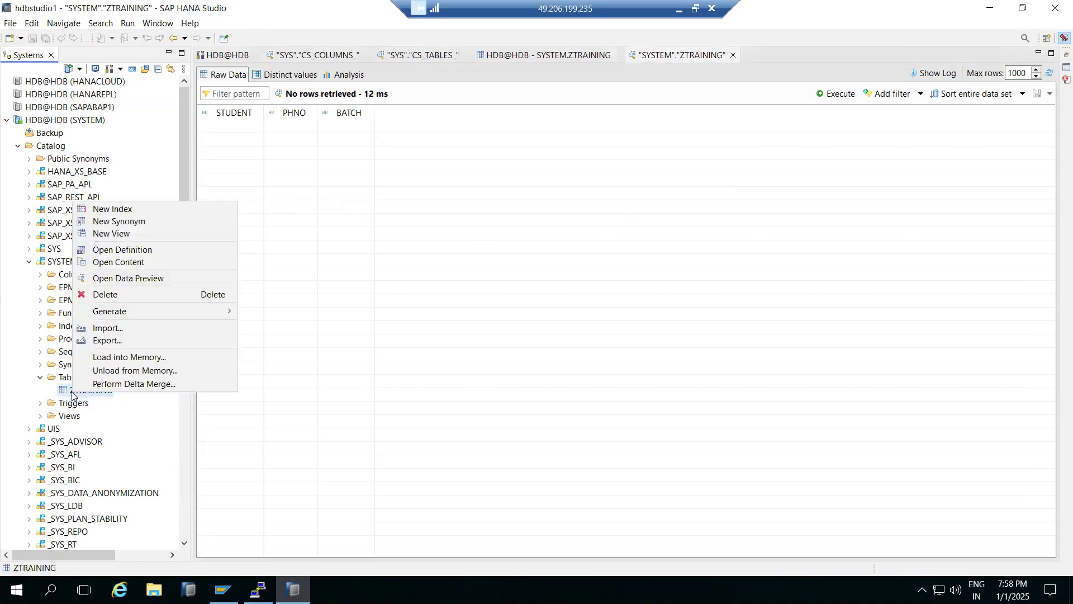
click(106, 371)
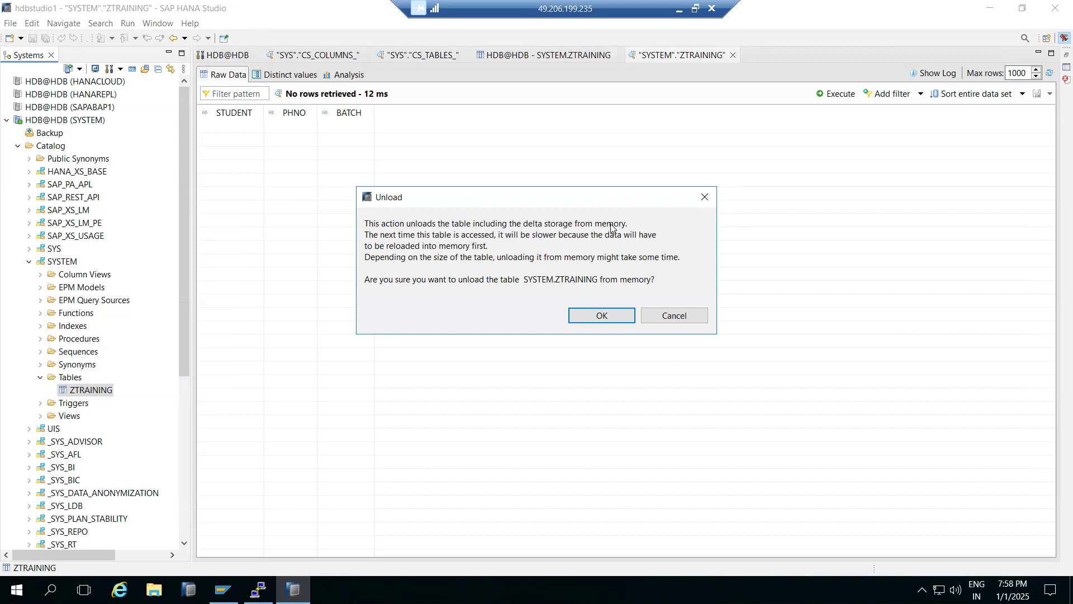
click(601, 324)
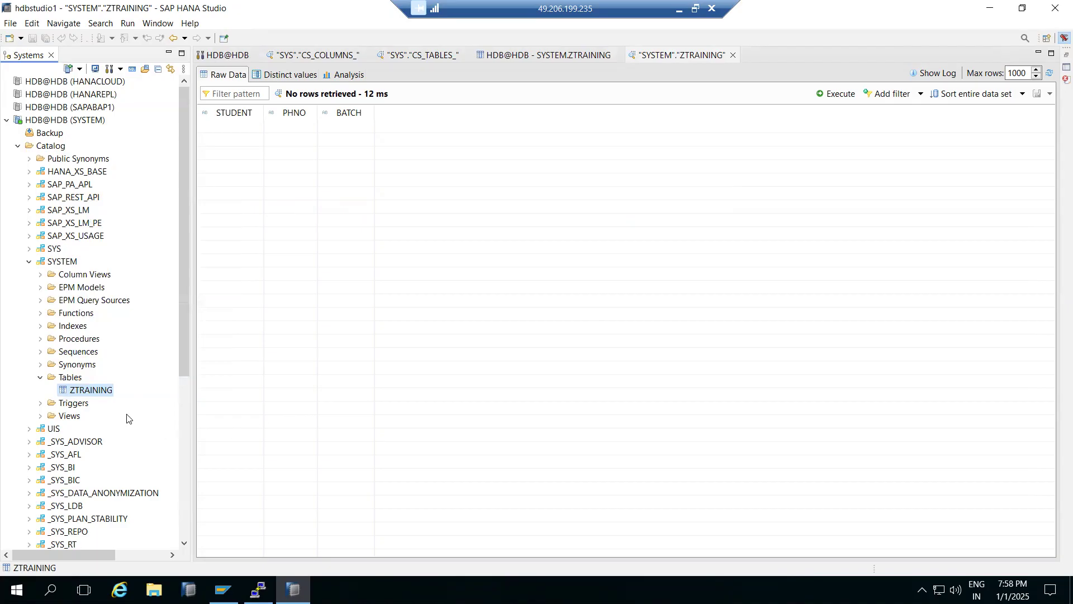
- Load the complete ZTRAINING table into memory and confirm the operation
right_click(79, 394)
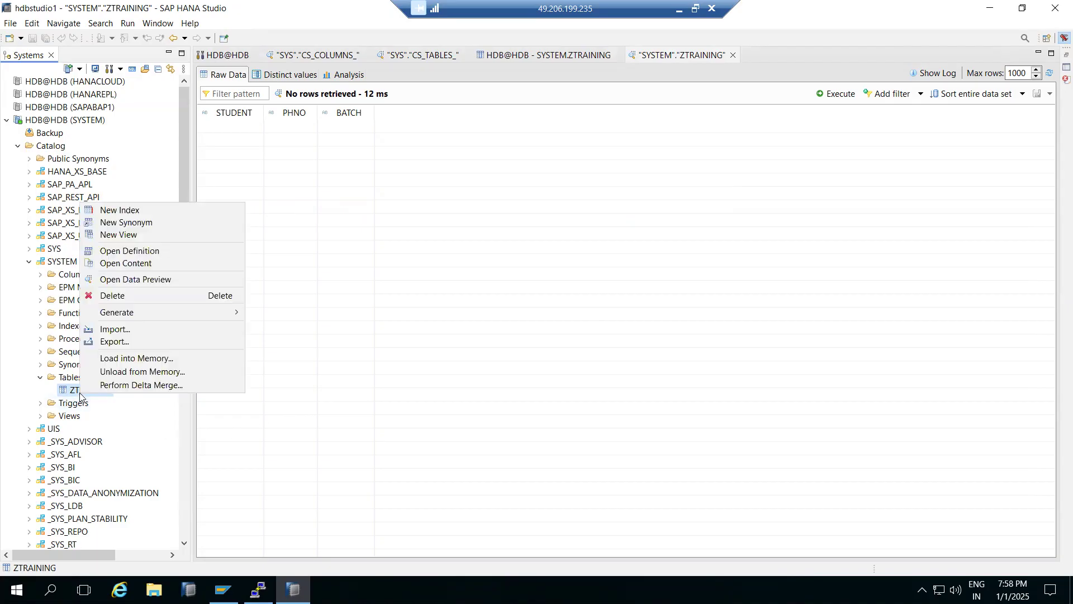
click(112, 355)
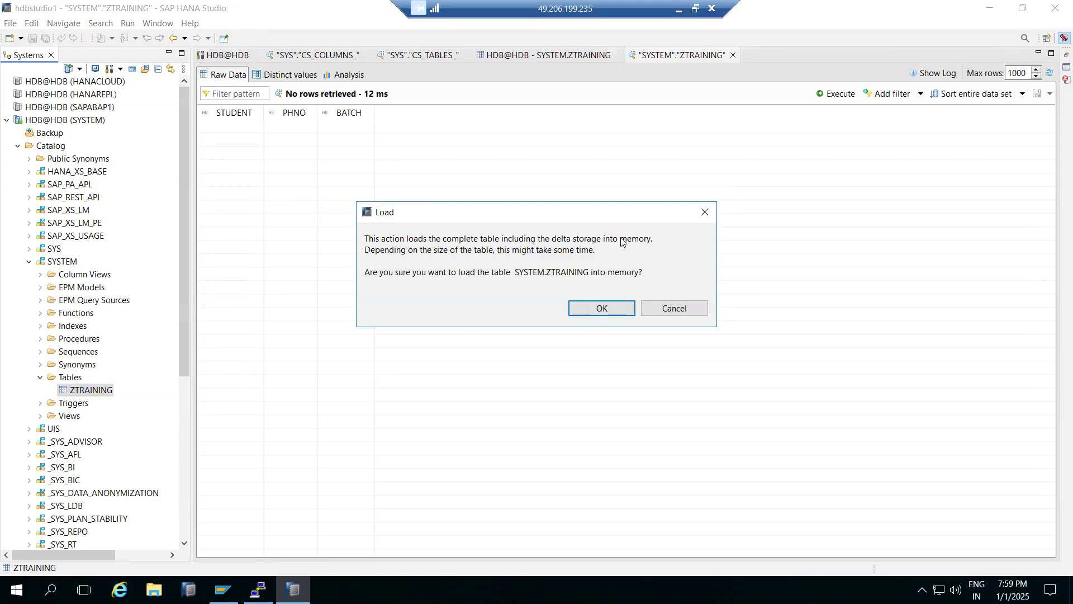
click(593, 308)
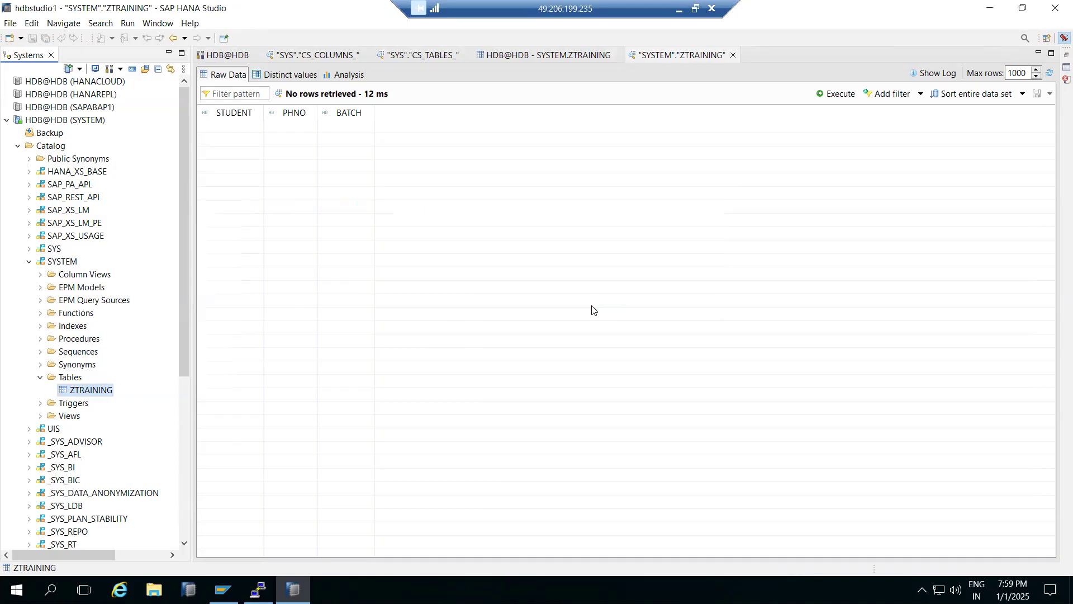
- Request a delta merge of ZTRAINING, then switch to Paint and draw a blue line about 404 px long over the arrow from DS to MS
right_click(77, 390)
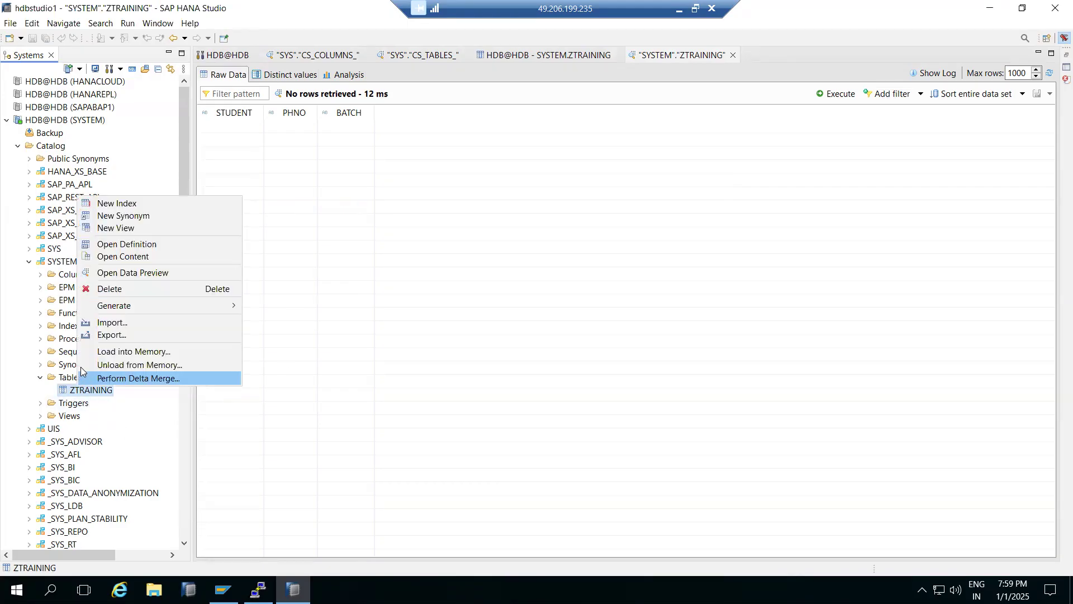
click(86, 378)
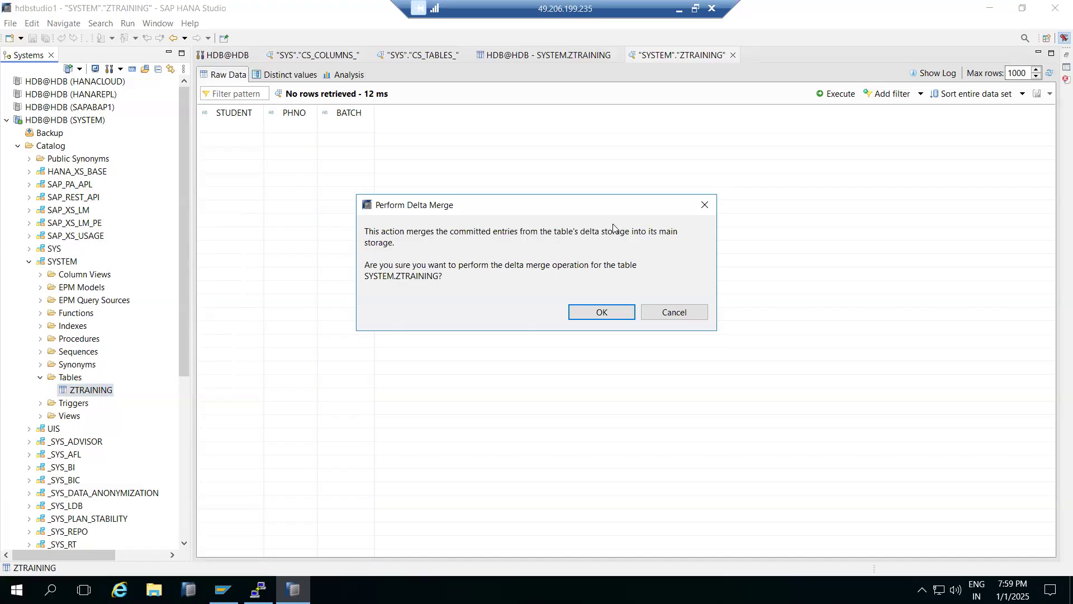
click(678, 13)
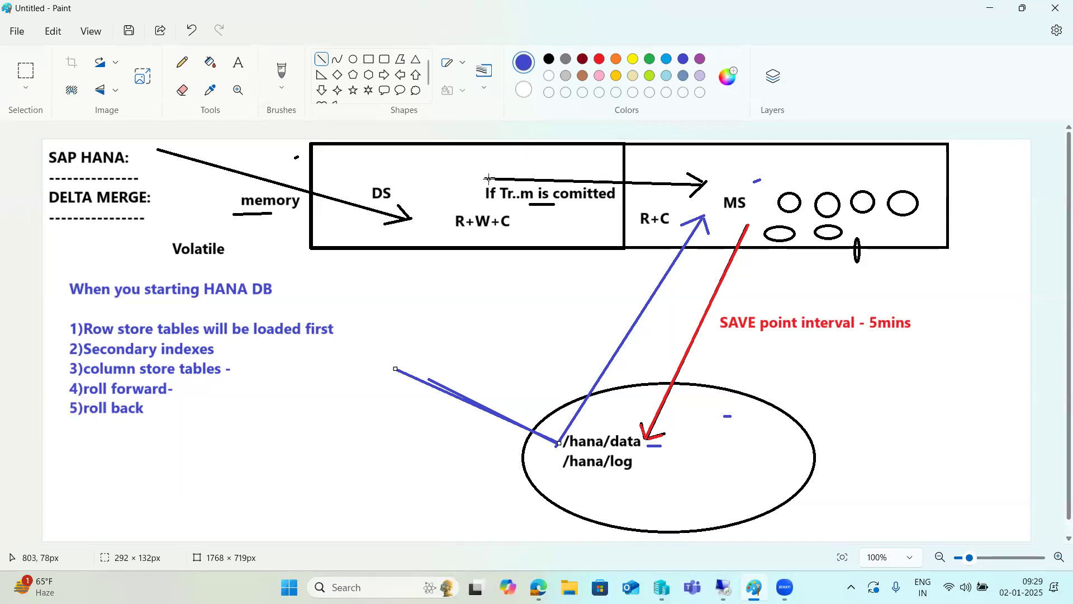
drag(484, 177, 709, 182)
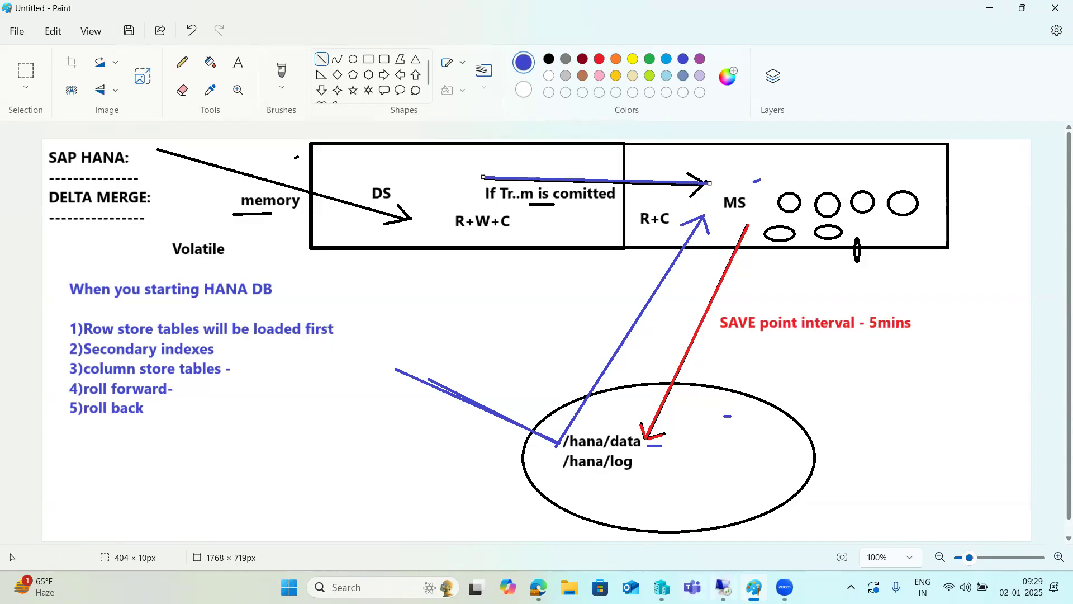
- Switch back to SAP HANA Studio and confirm the delta merge of the ZTRAINING table
click(722, 587)
click(609, 312)
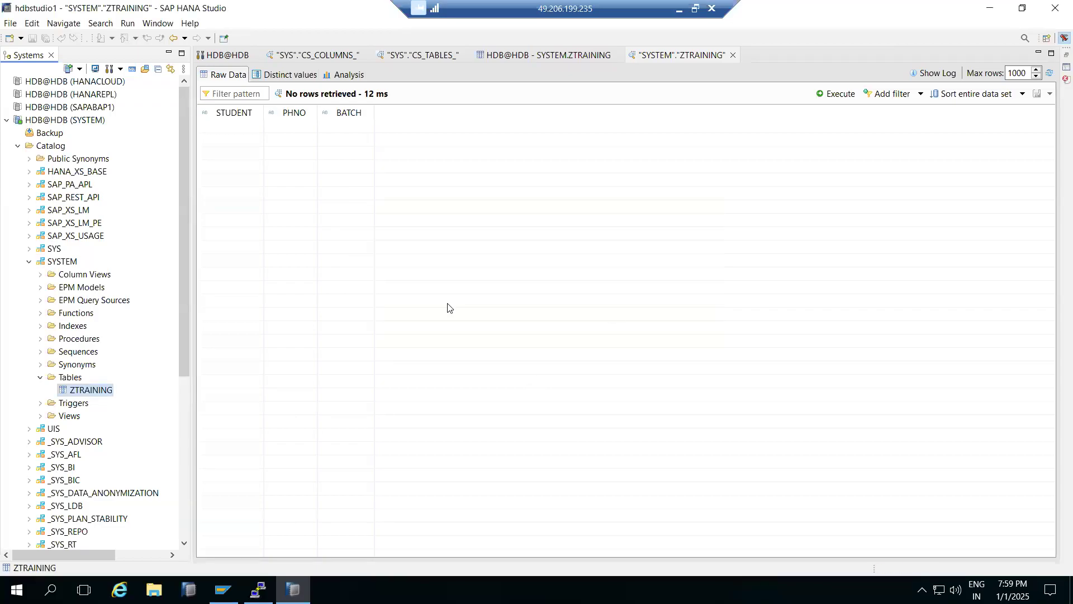
click(30, 262)
click(29, 262)
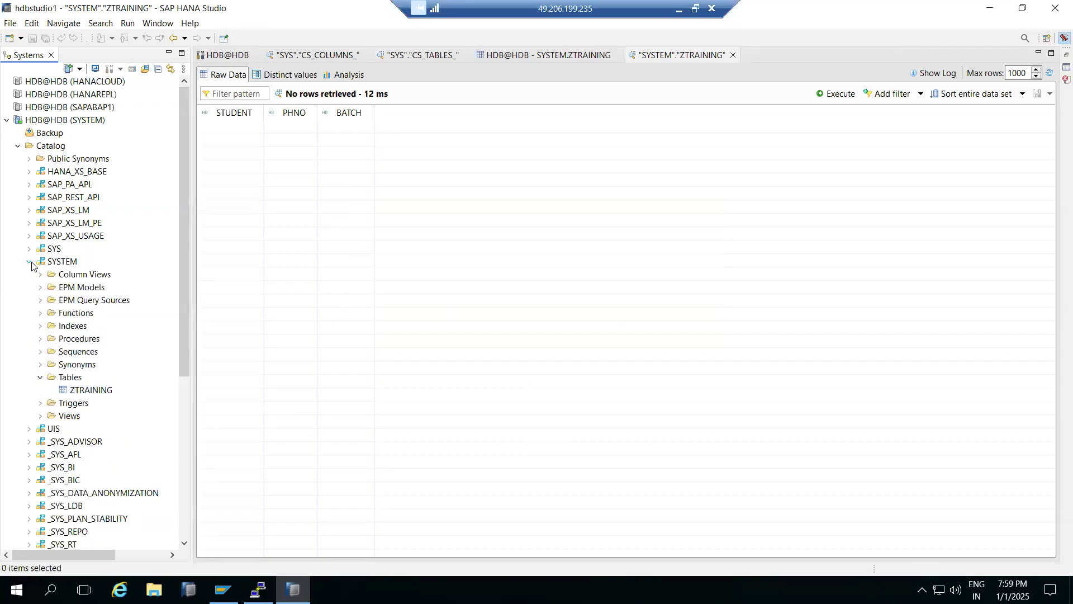
- Open the new index editor for ZTRAINING, view its column and index definitions, and close it without creating an index
right_click(69, 392)
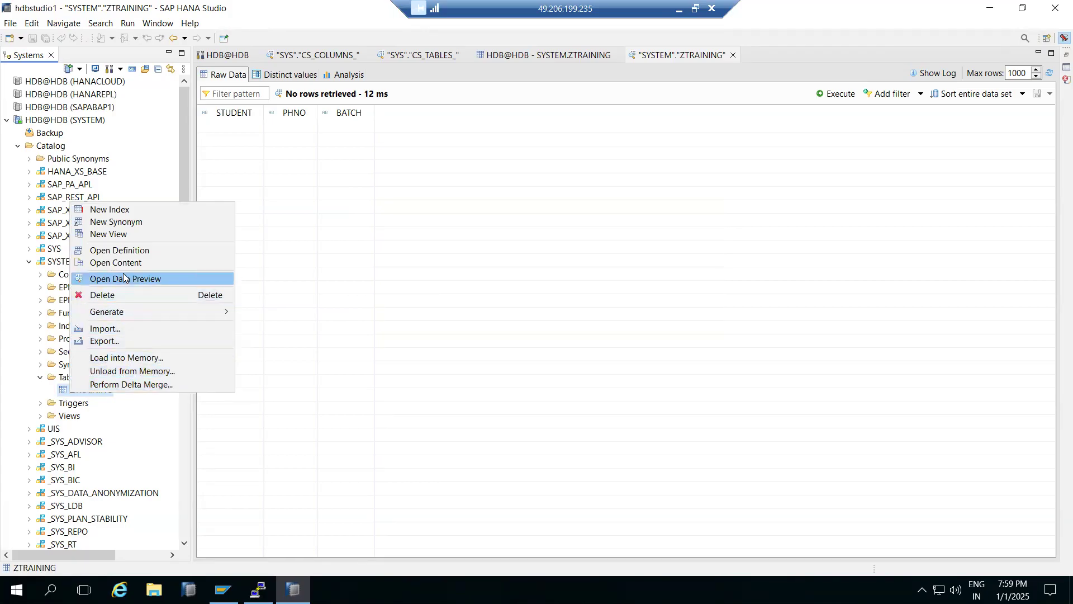
click(106, 209)
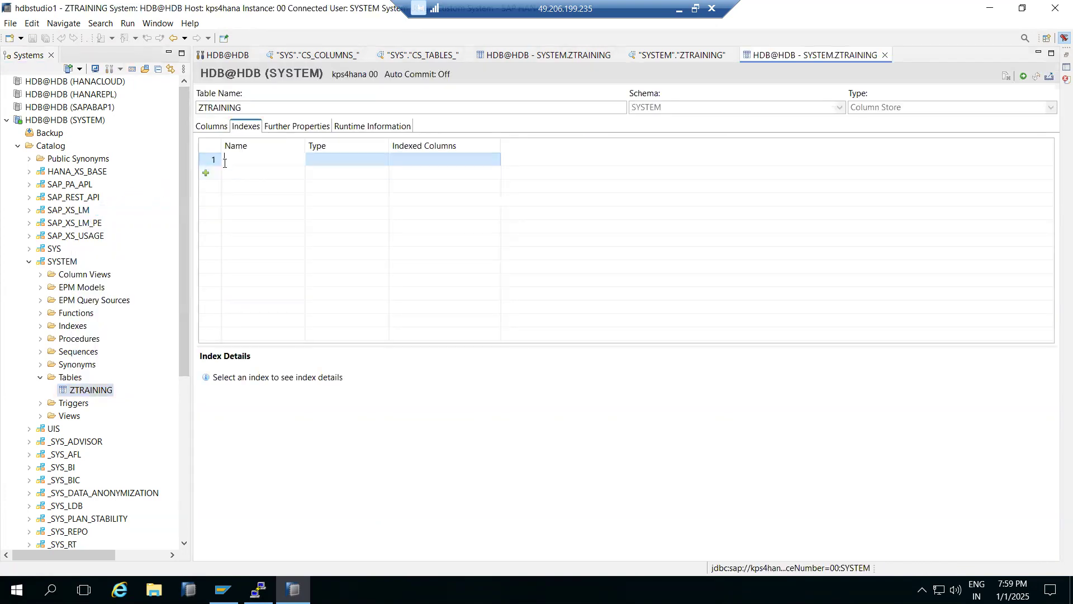
click(216, 125)
click(242, 127)
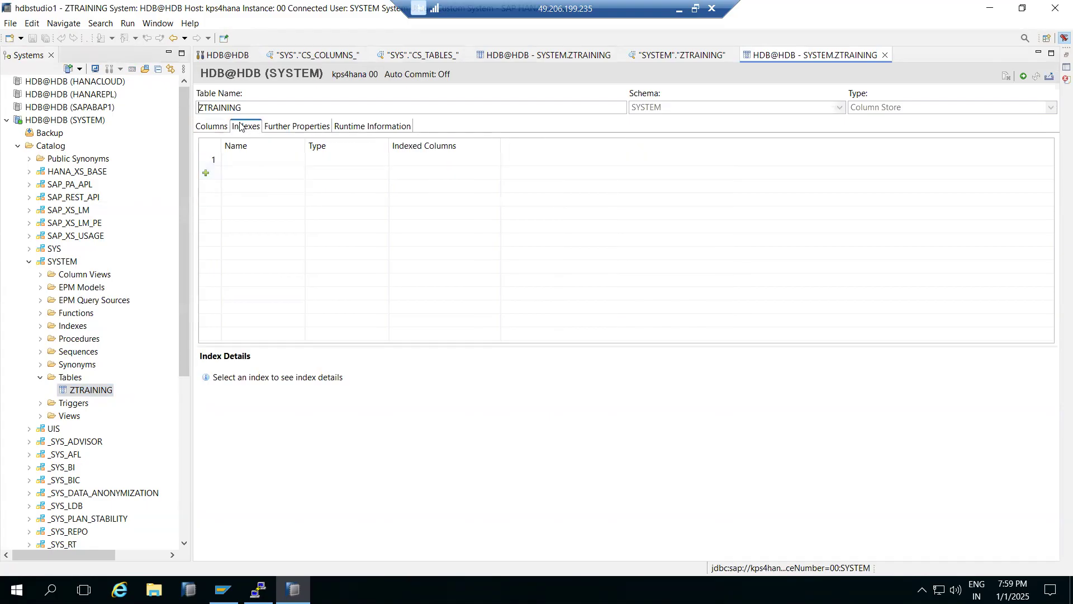
click(247, 158)
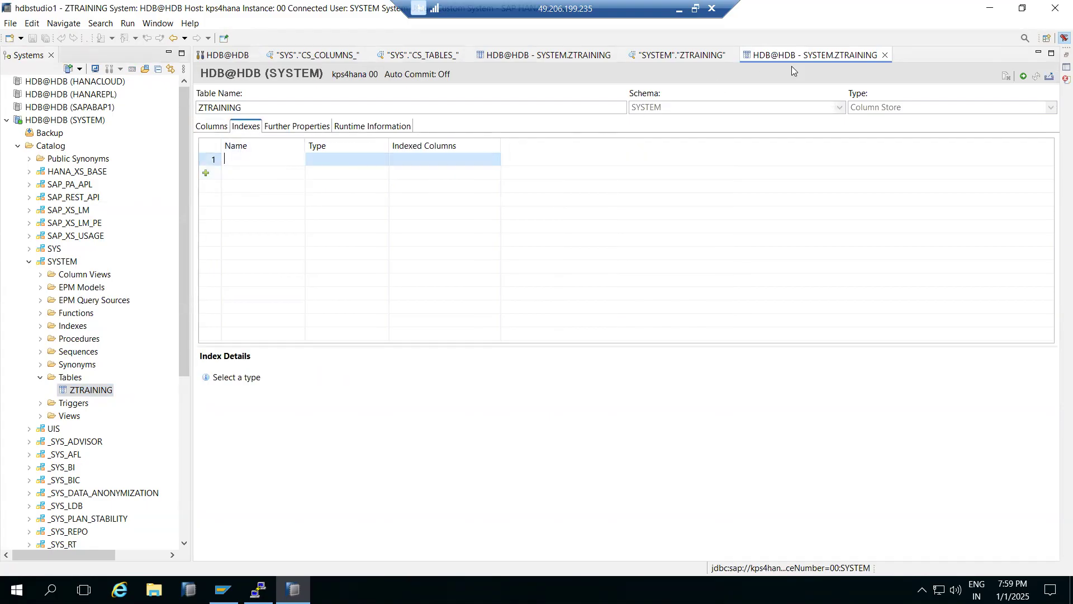
click(885, 55)
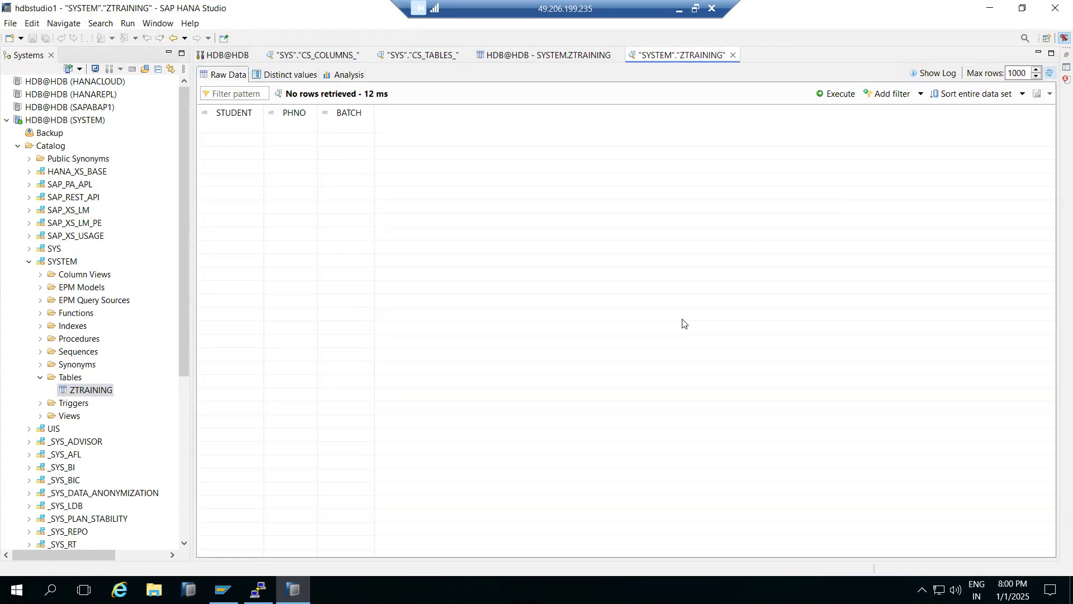
- Collapse the Tables folder, SYSTEM schema and Catalog of HDB@HDB (SYSTEM), and expand its Content folder
click(41, 379)
click(29, 261)
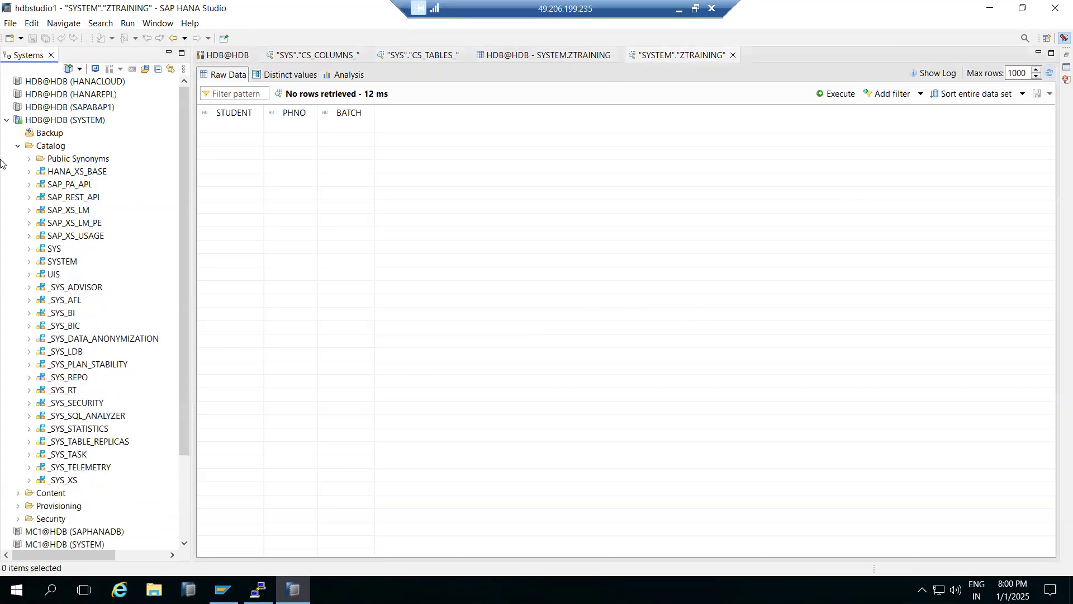
click(18, 146)
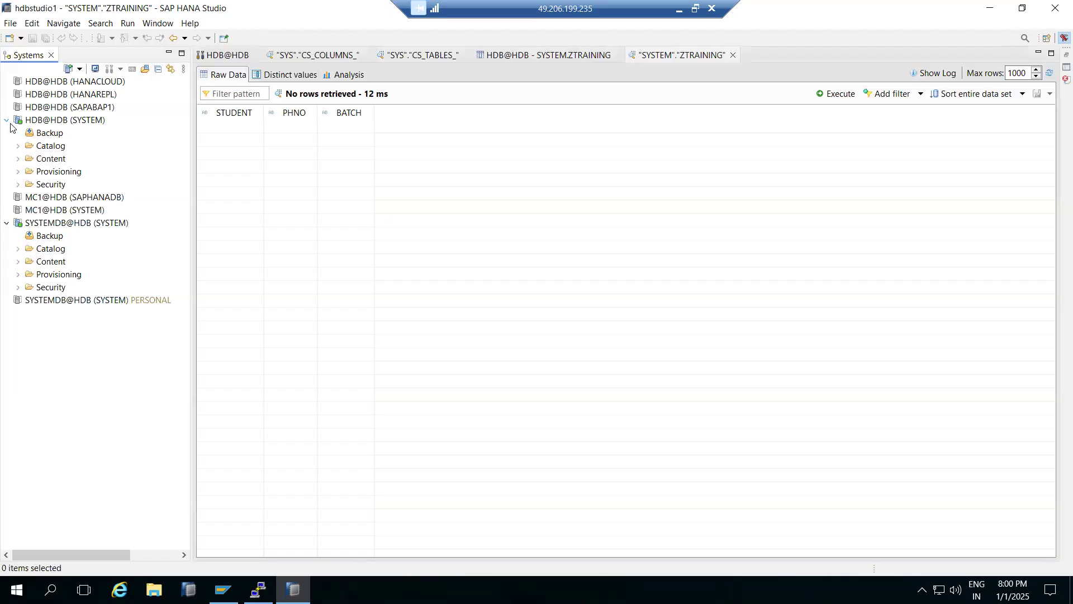
click(18, 160)
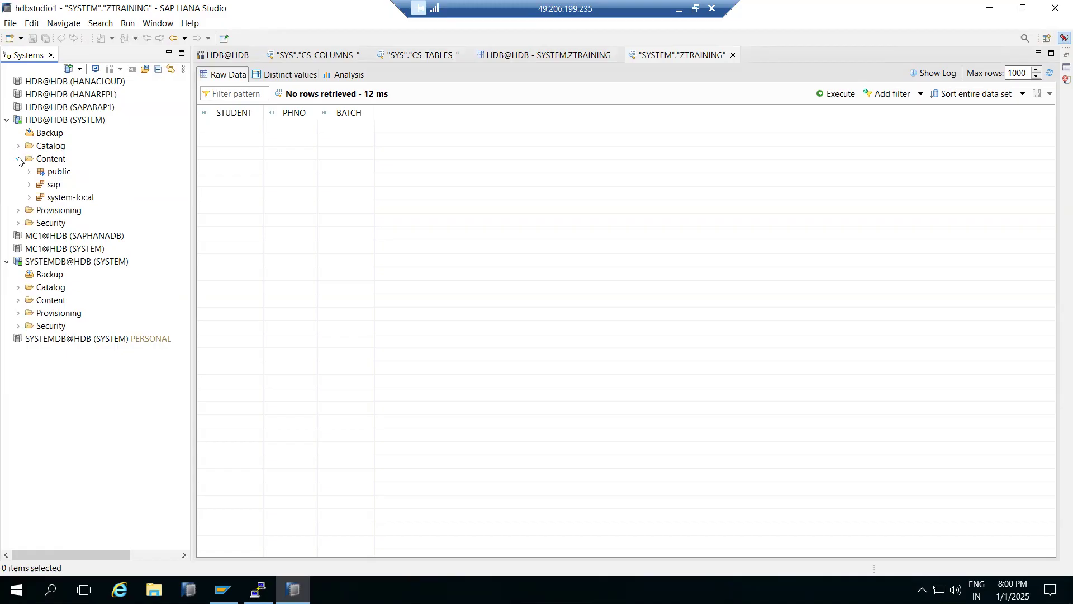
- Examine which objects can be created under the Content folder and its public package
right_click(49, 158)
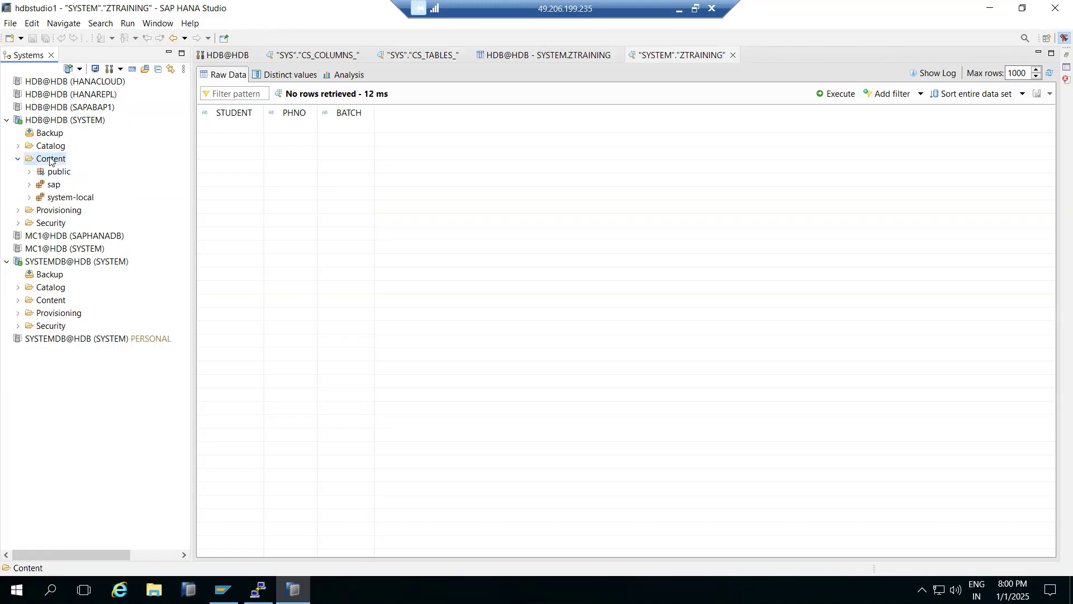
mouse_move(109, 168)
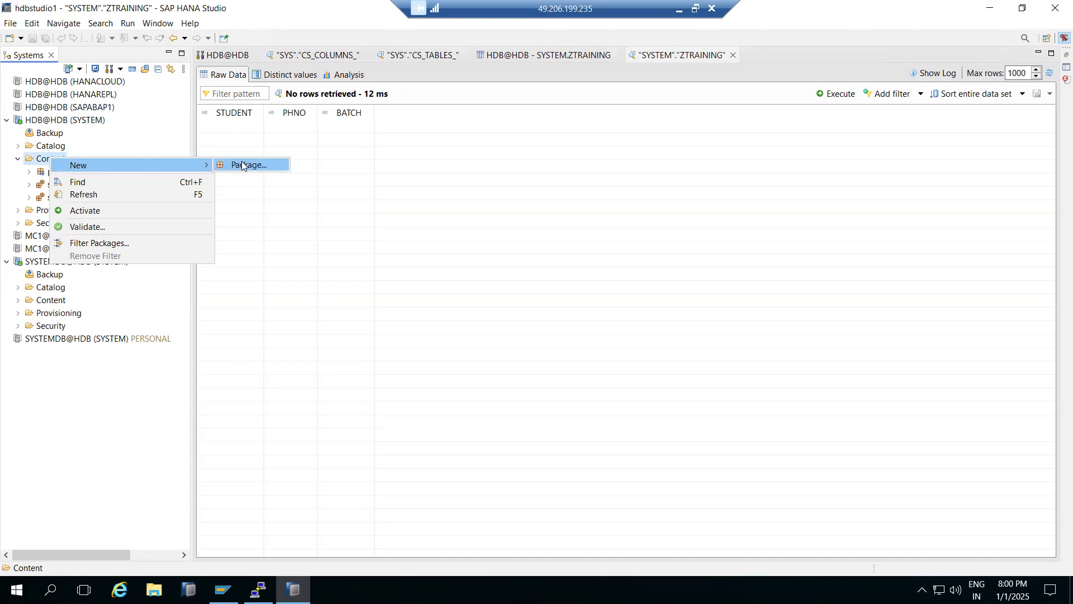
click(26, 162)
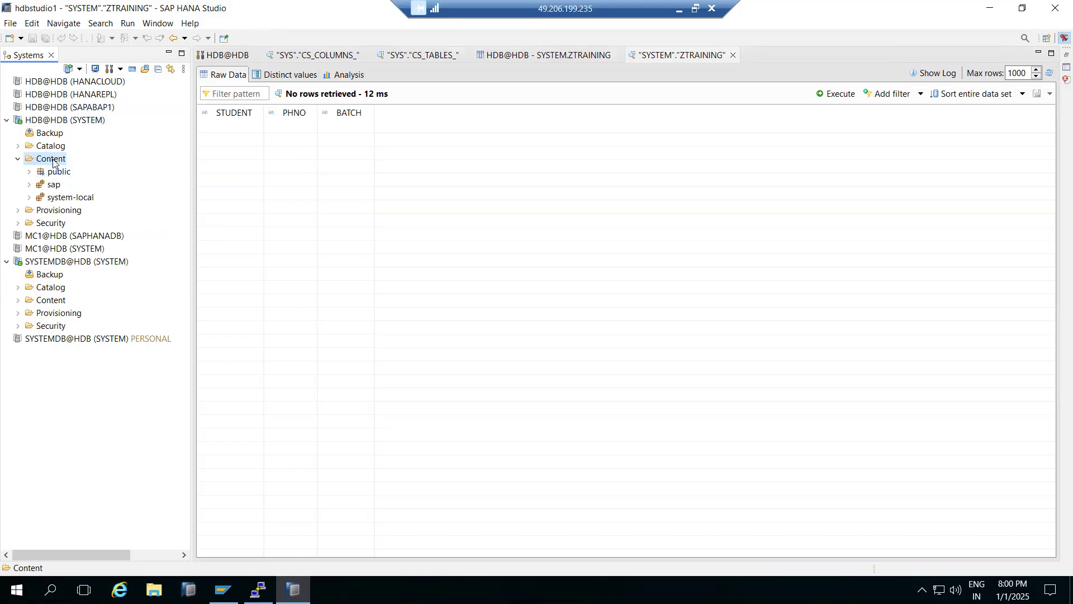
right_click(53, 177)
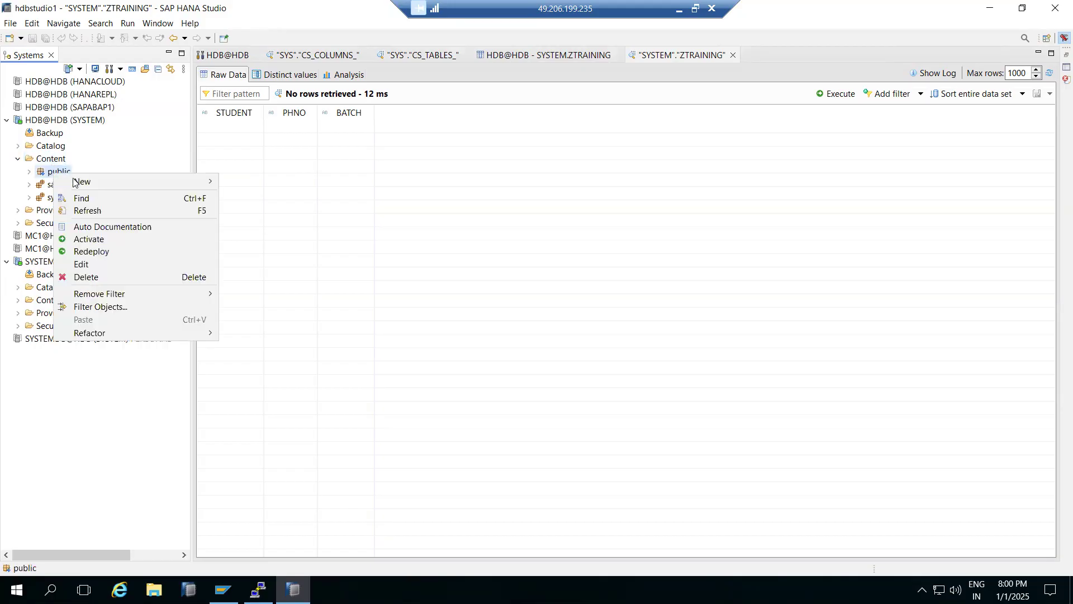
mouse_move(166, 181)
click(294, 270)
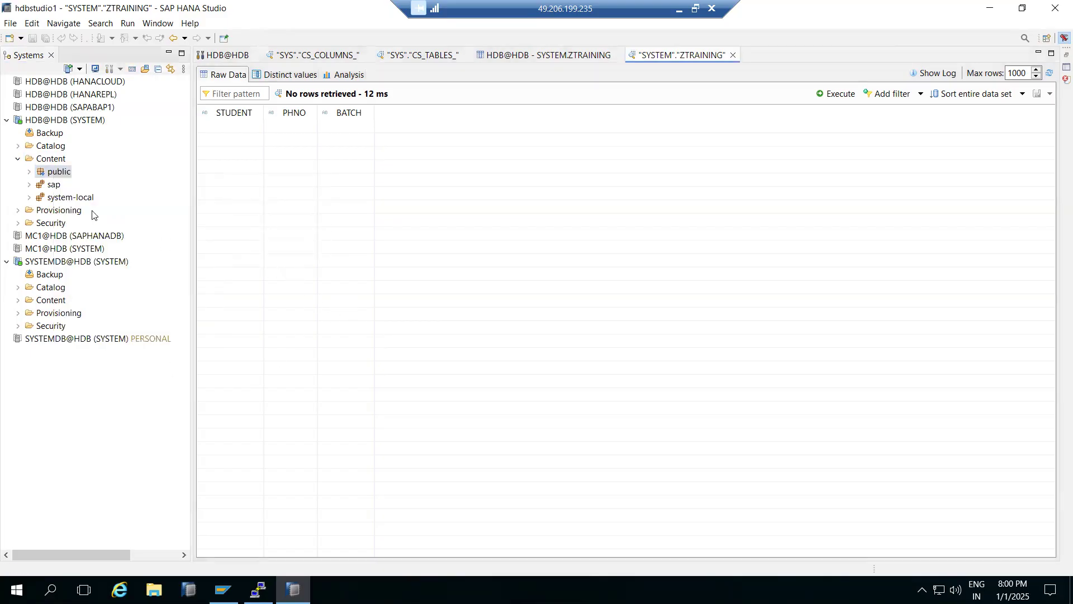
- Create a package named system-local.training under the system-local package in the Content folder of HDB@HDB (SYSTEM)
click(13, 162)
click(18, 160)
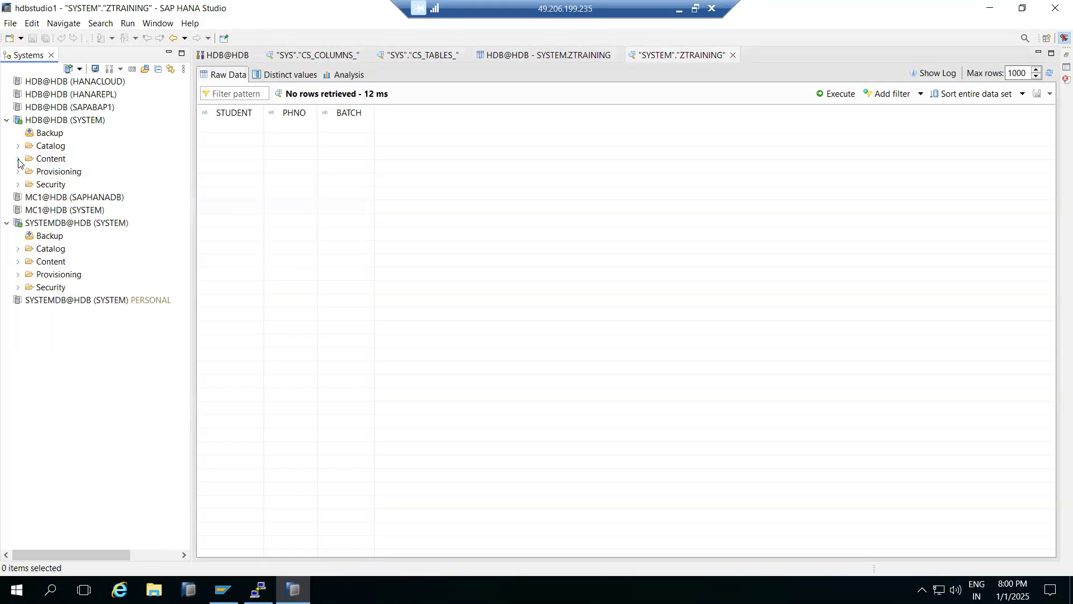
click(19, 160)
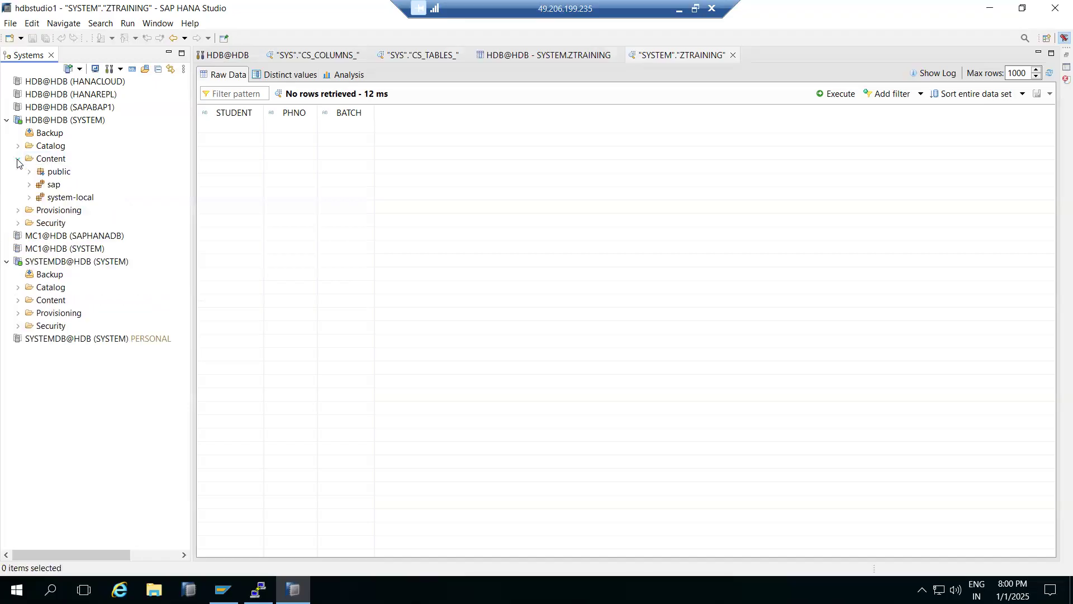
right_click(52, 200)
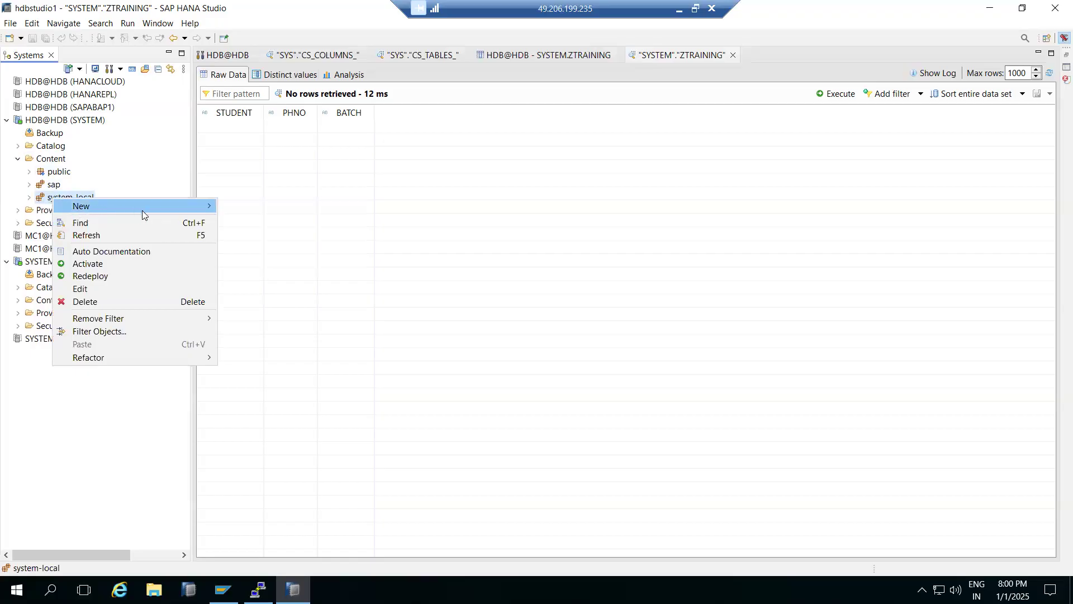
mouse_move(143, 207)
click(243, 207)
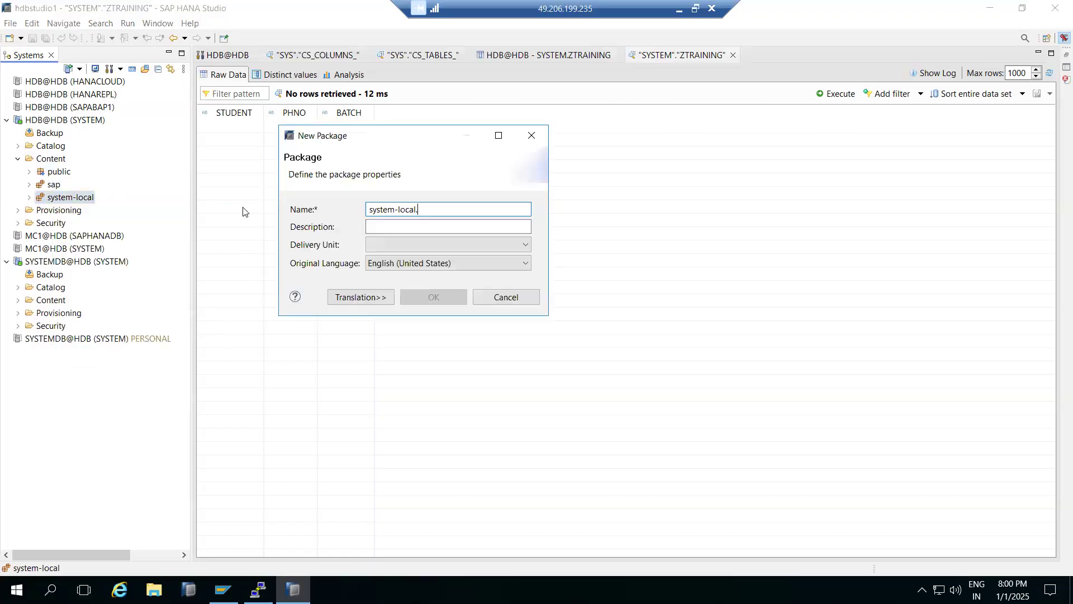
text(training)
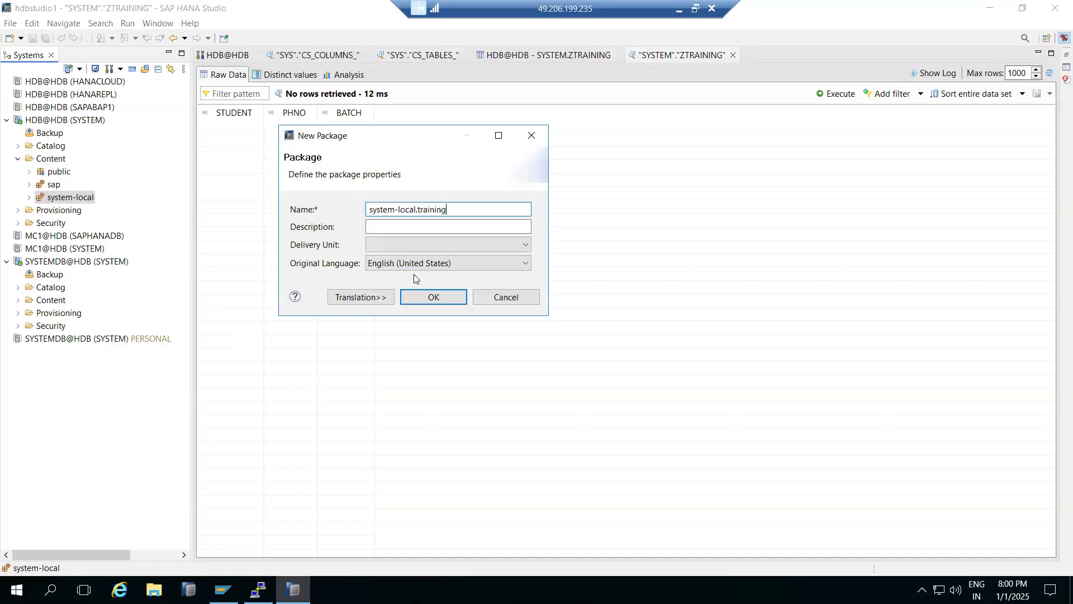
click(431, 296)
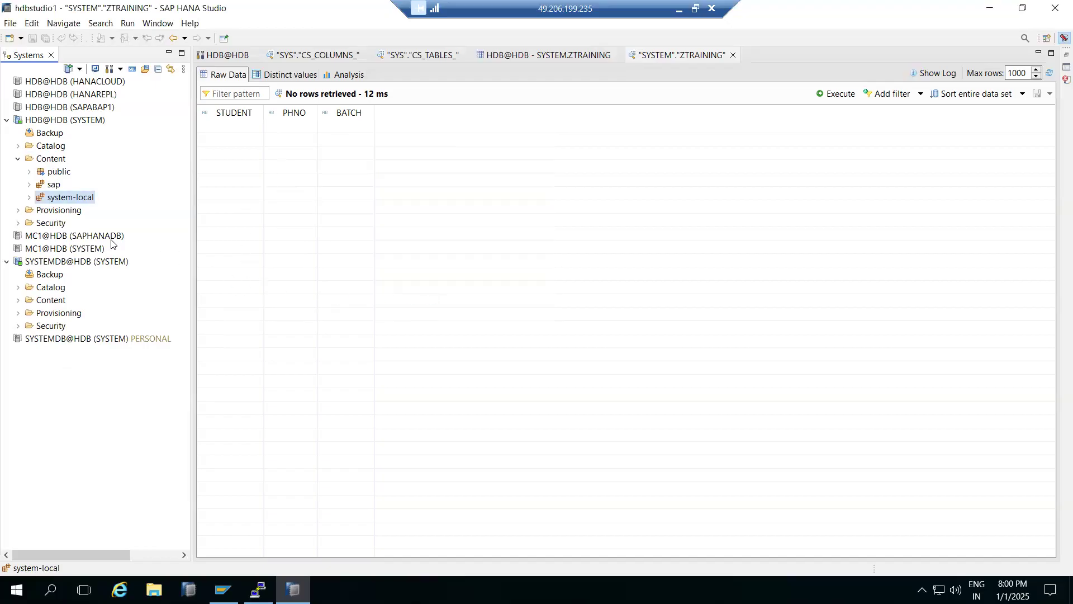
- Expand the system-local package and examine which object types can be created in its training package
click(28, 199)
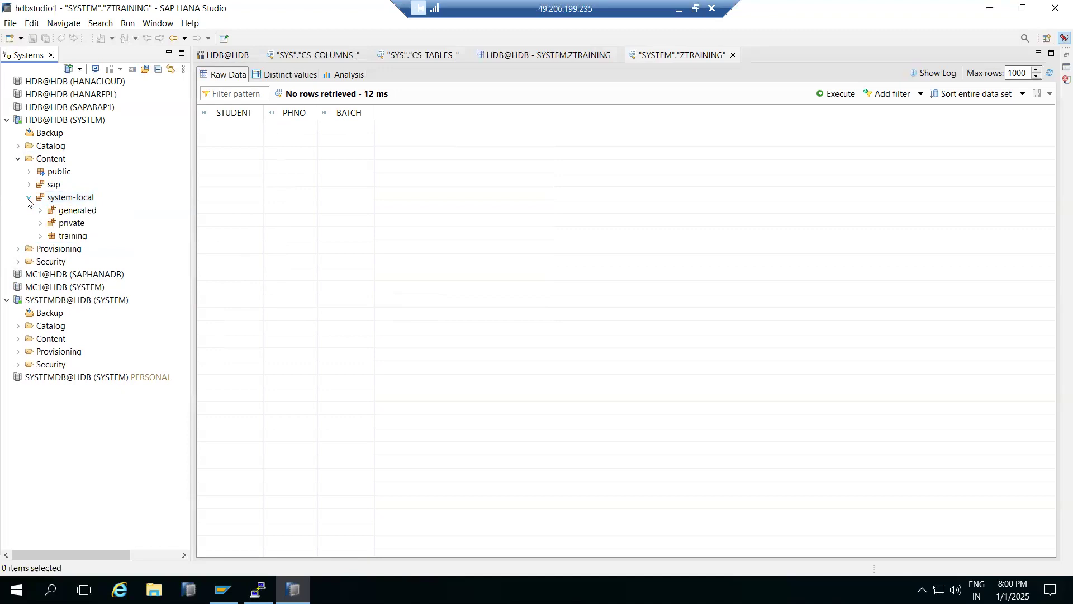
right_click(64, 235)
mouse_move(183, 240)
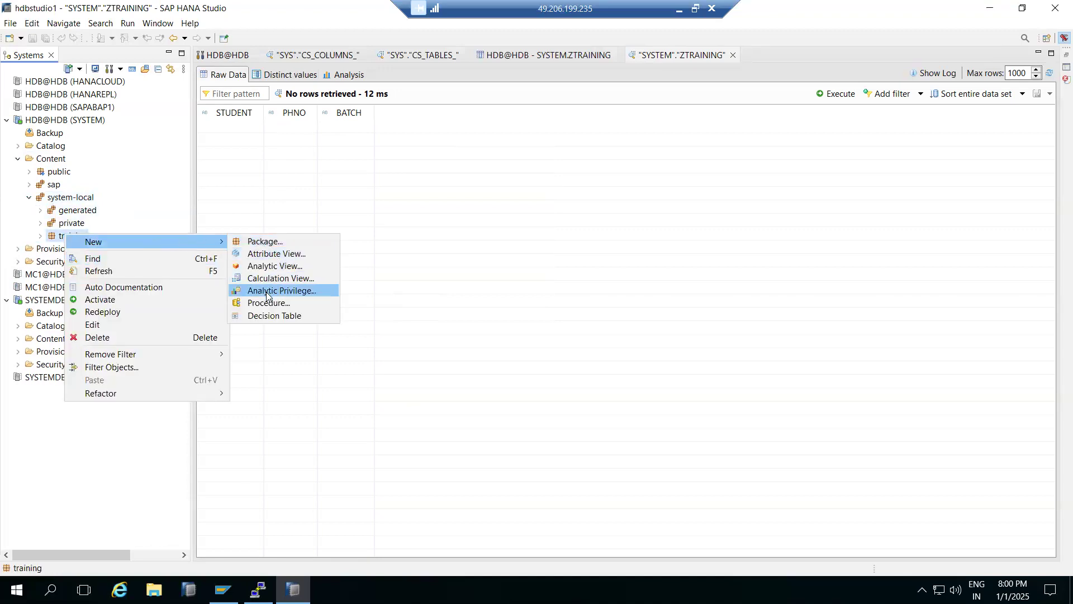
click(268, 255)
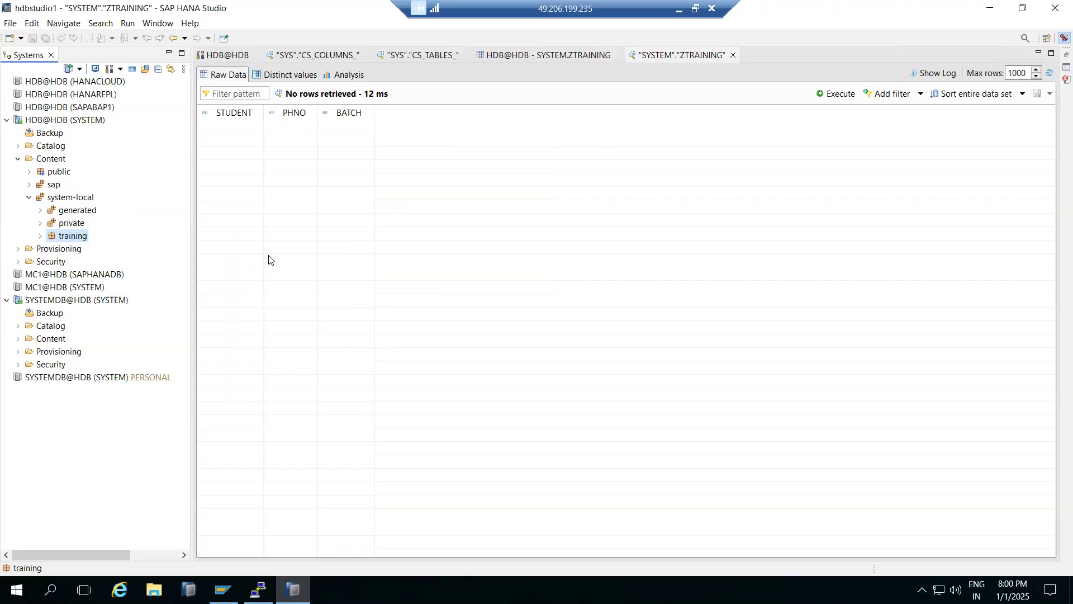
click(250, 330)
- Collapse the Content folder, look through the Catalog schemas of HDB@HDB (SYSTEM), and show the system overview
click(24, 196)
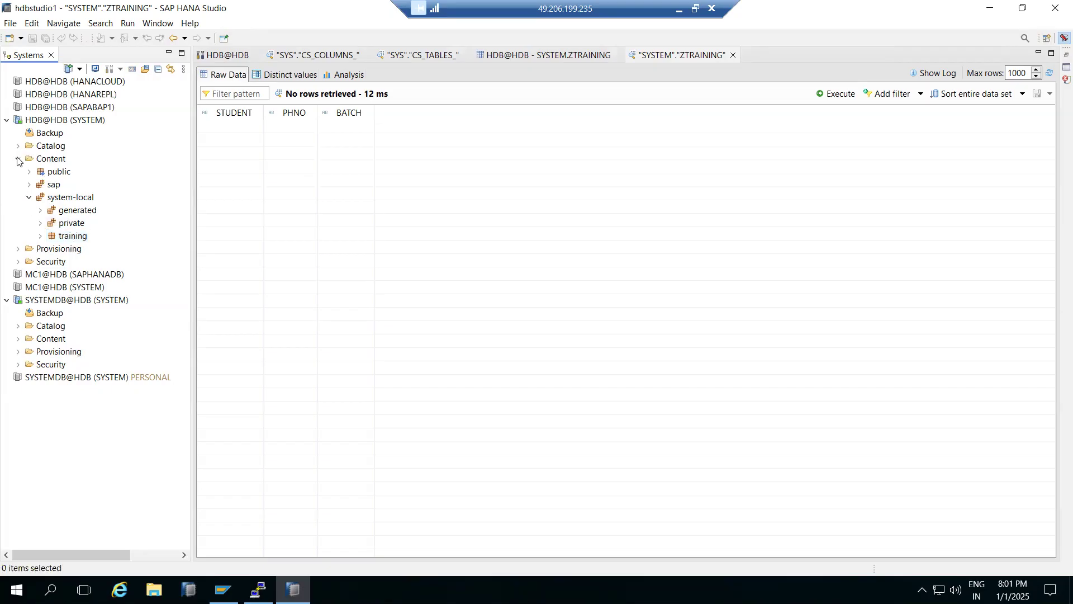
click(17, 160)
click(19, 147)
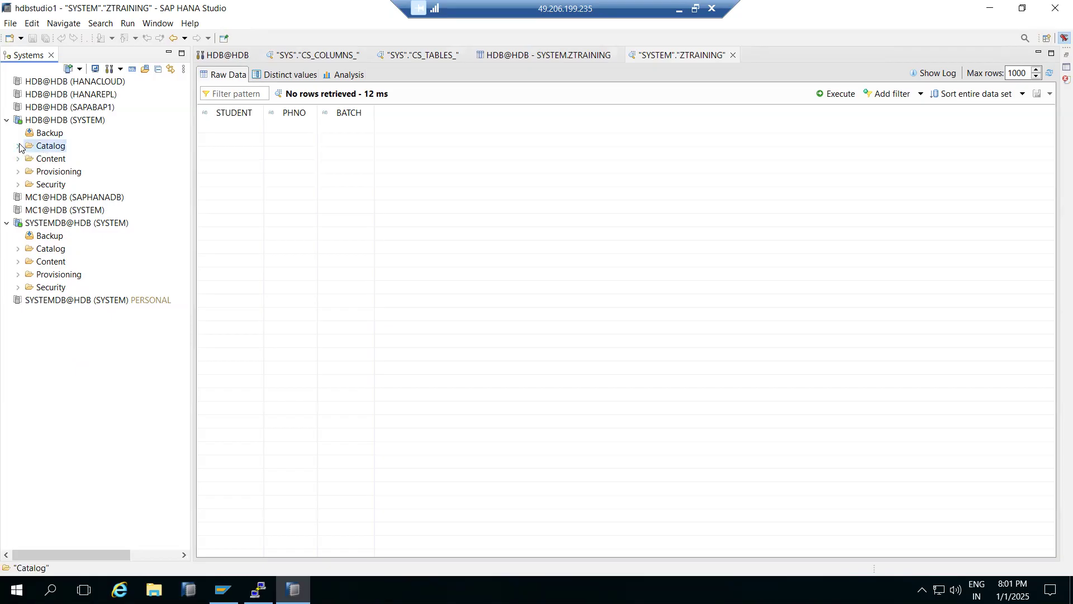
click(19, 146)
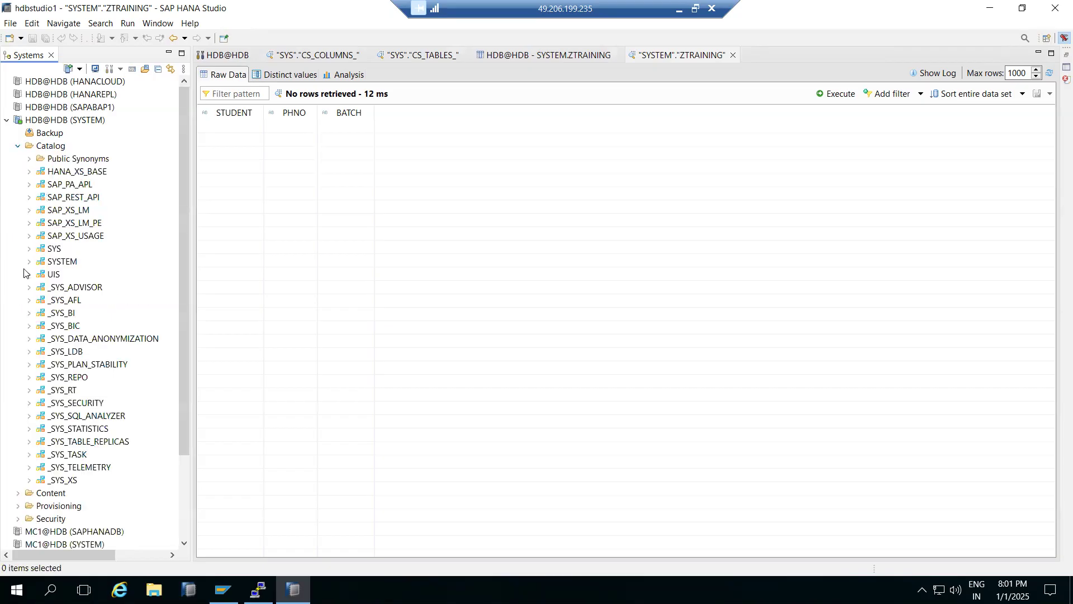
click(17, 146)
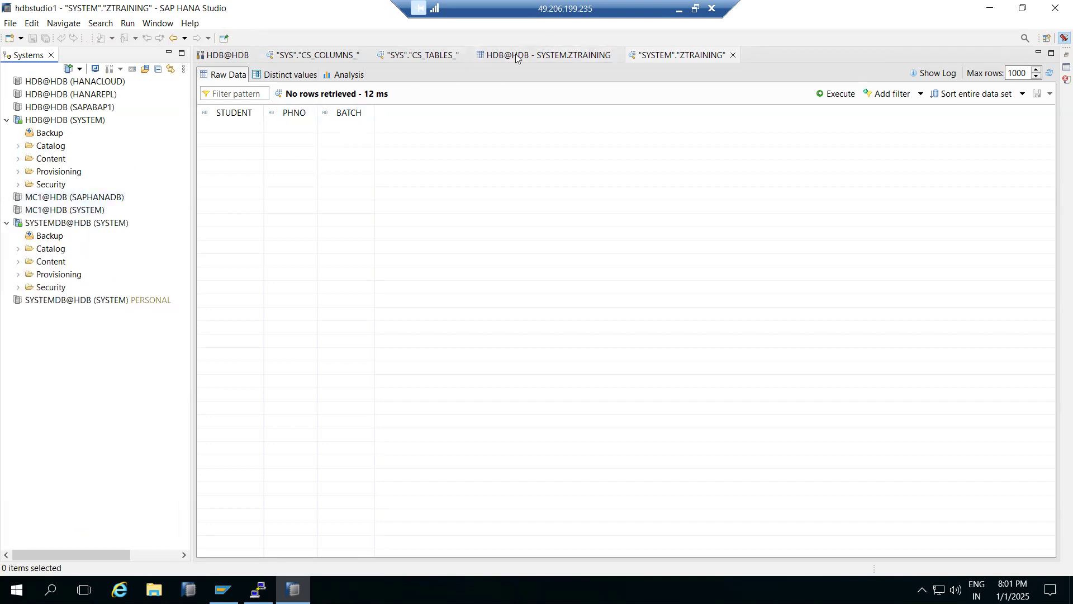
click(222, 59)
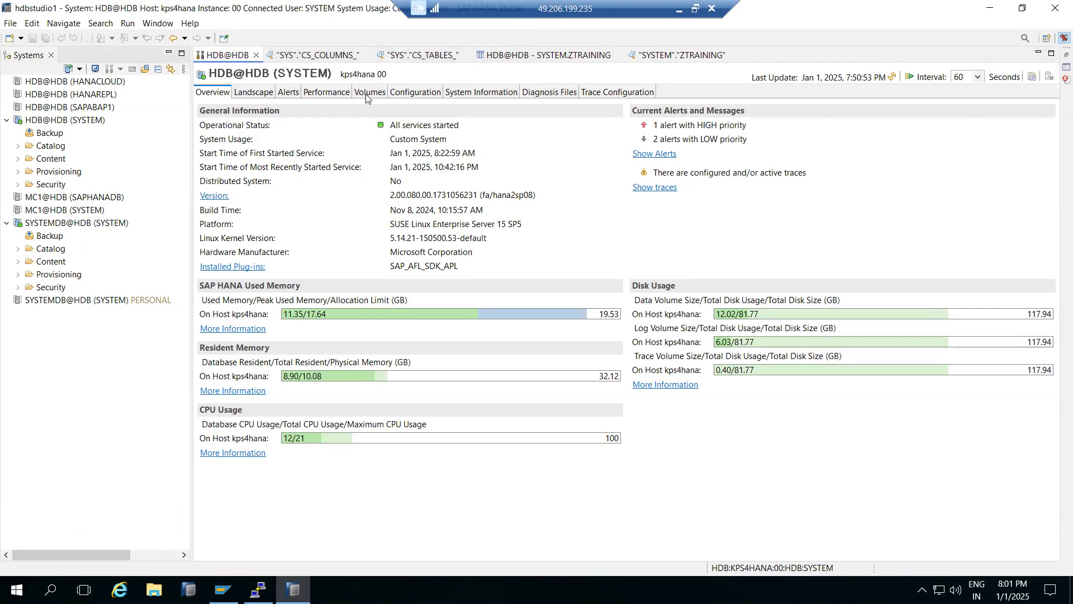
- Look at the Paint diagram, return to SAP HANA Studio, and inspect the Provisioning folder of HDB@HDB (SYSTEM), including Remote Sources
click(680, 9)
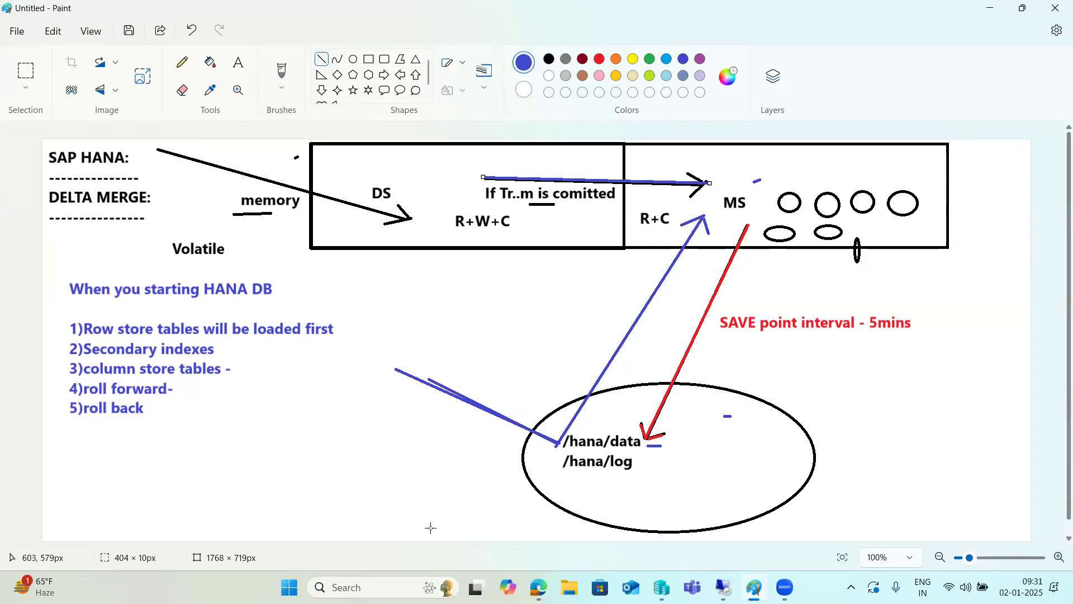
click(723, 587)
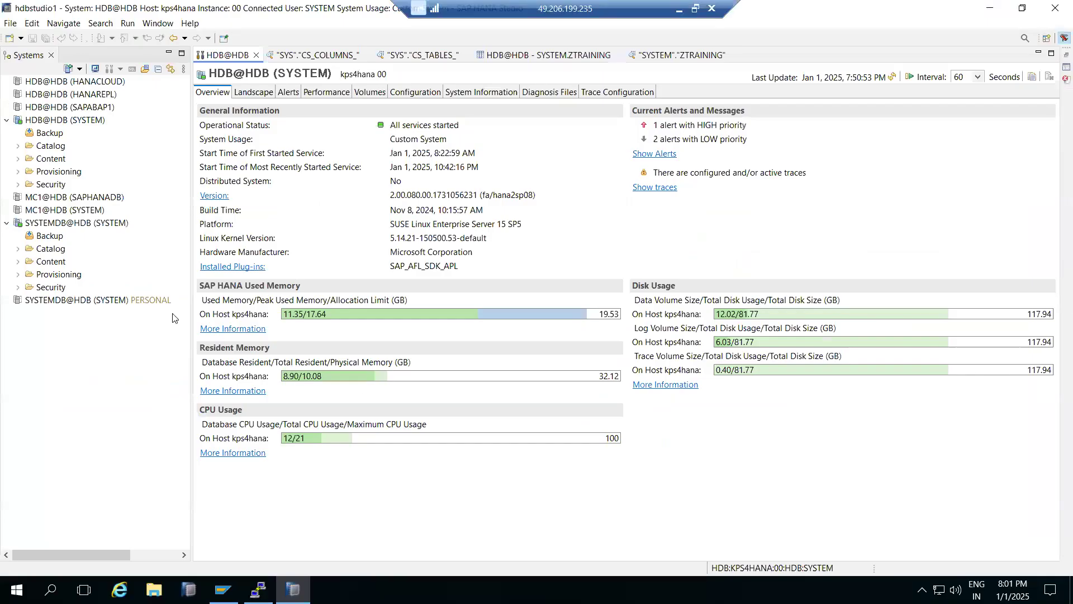
click(18, 172)
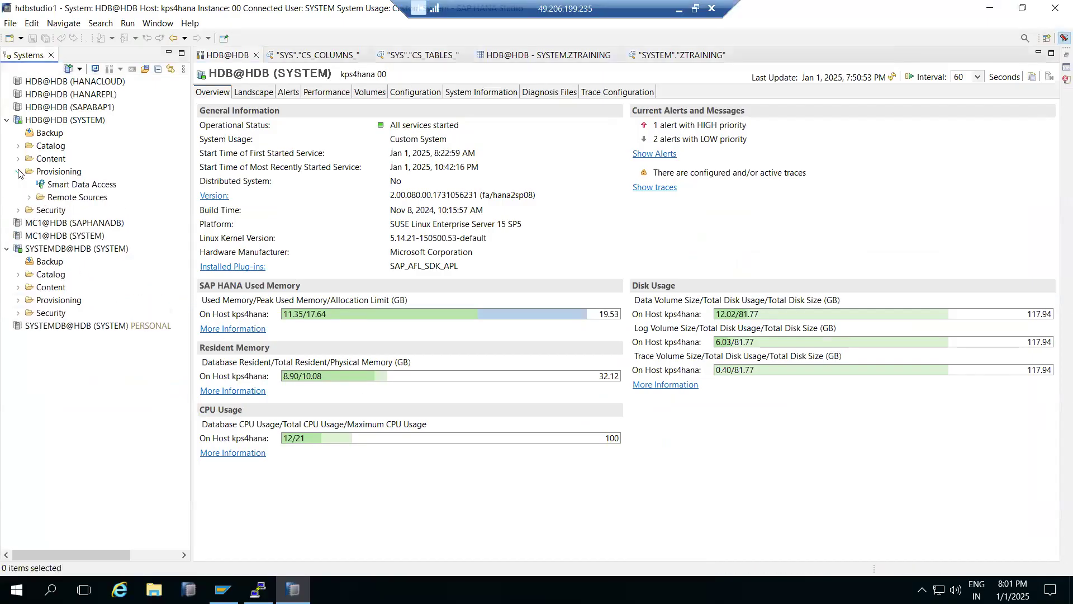
click(29, 199)
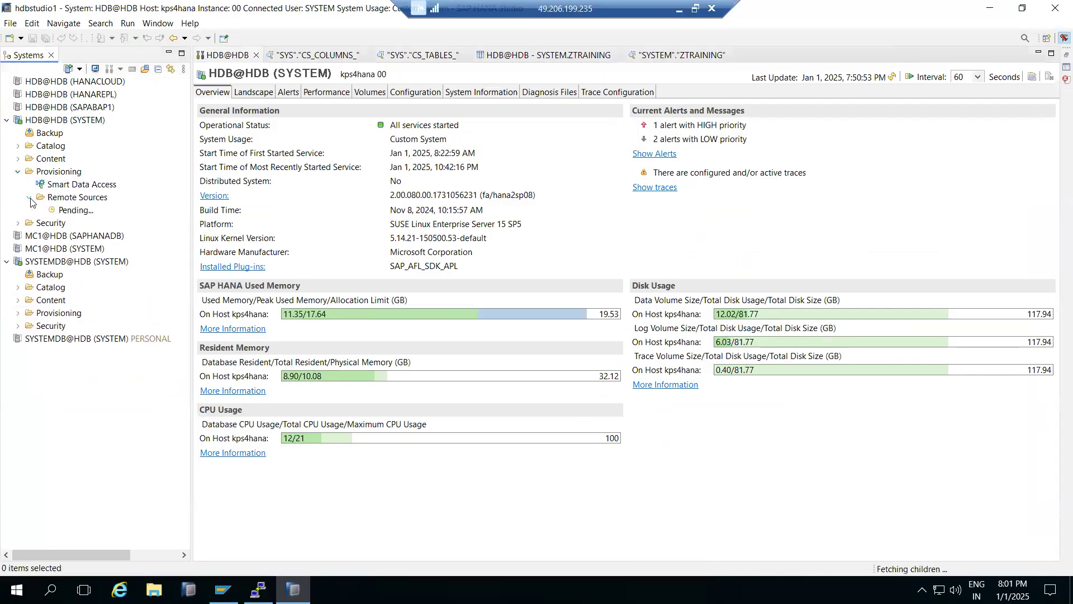
click(17, 173)
click(56, 172)
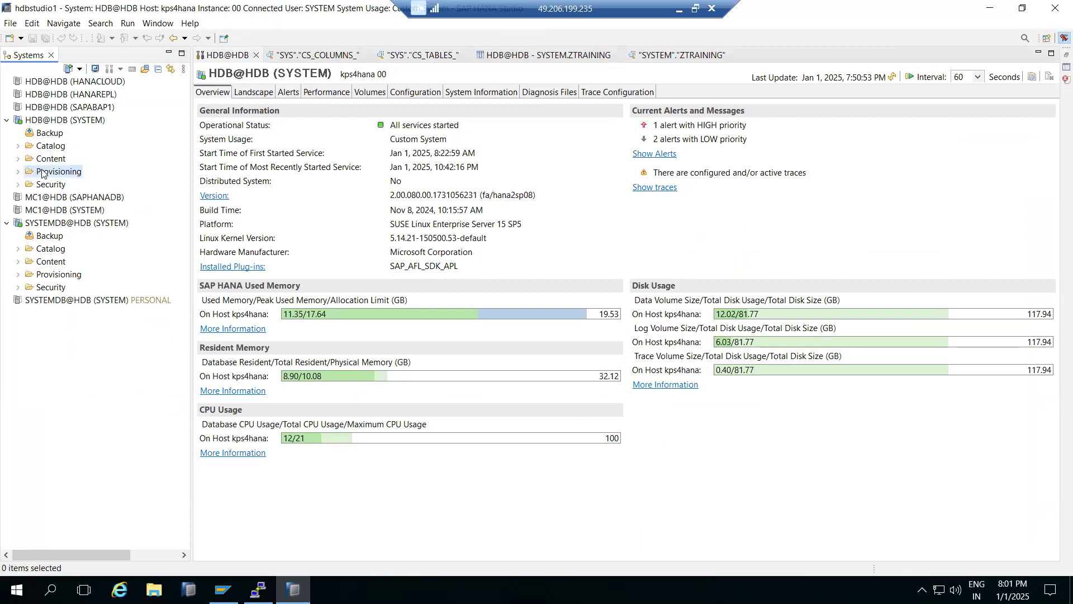
- Switch to Paint and undo the whole delta merge diagram until the canvas is blank
click(679, 10)
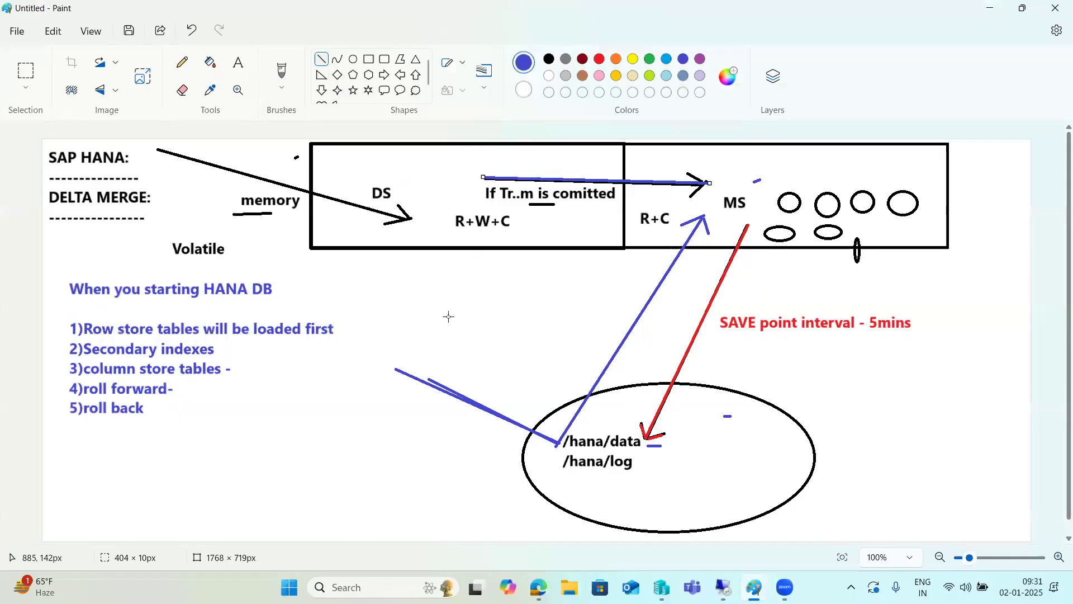
key(ctrl+z)
key(ctrl+z)
key(ctrl+z)
key(ctrl+z)
key(ctrl+z)
key(ctrl+z)
key(ctrl+z)
key(ctrl+z)
key(ctrl+z)
key(ctrl+z)
key(ctrl+z)
key(ctrl+z)
key(ctrl+z)
key(ctrl+z)
key(ctrl+z)
key(ctrl+z)
key(ctrl+z)
key(ctrl+z)
key(ctrl+z)
key(ctrl+z)
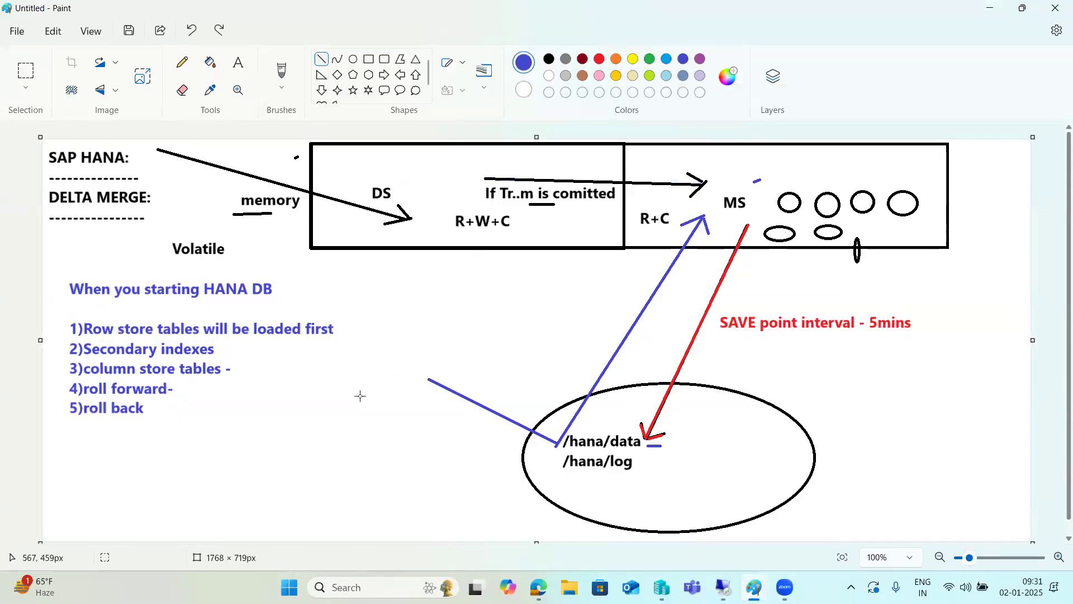
key(ctrl+z)
key(ctrl+z)
key(ctrl+z)
key(ctrl+z)
key(ctrl+z)
key(ctrl+z)
key(ctrl+z)
key(ctrl+z)
key(ctrl+z)
key(ctrl+z)
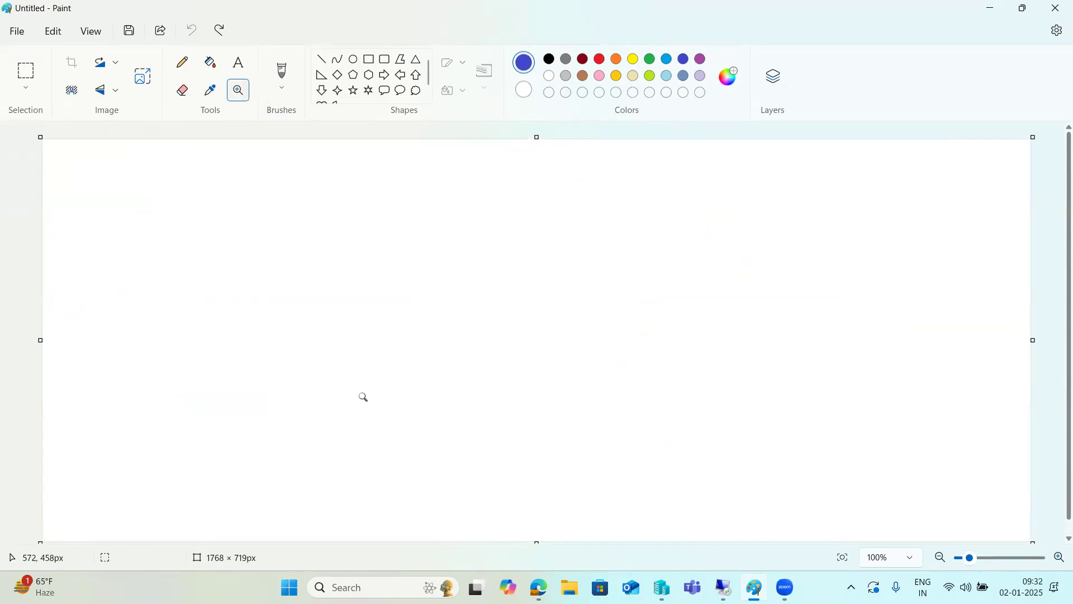
- Draw five blue rectangles: three down the middle of the canvas, the lowest about 124 × 97 px, and two on the right side
click(239, 62)
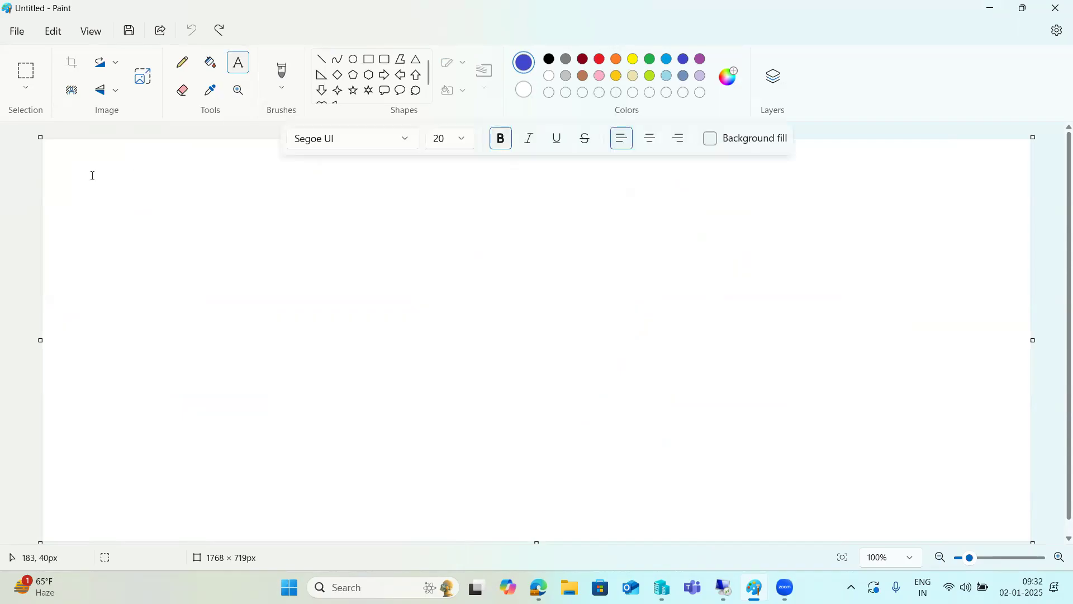
drag(57, 143, 1026, 537)
click(369, 59)
drag(792, 323, 877, 385)
drag(517, 167, 590, 218)
drag(512, 278, 573, 360)
drag(583, 442, 654, 497)
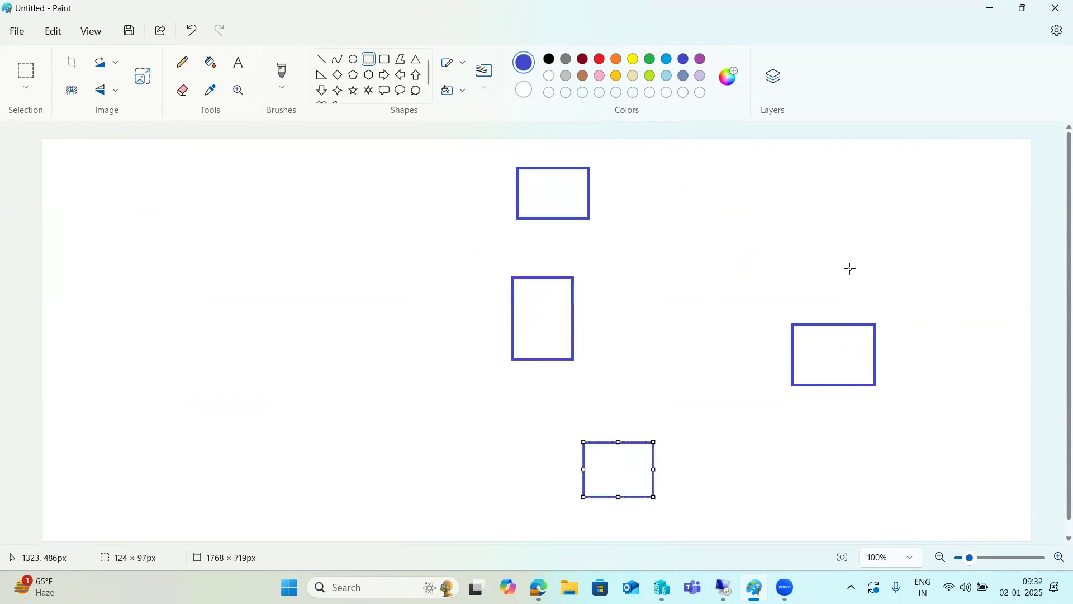
drag(863, 157, 942, 219)
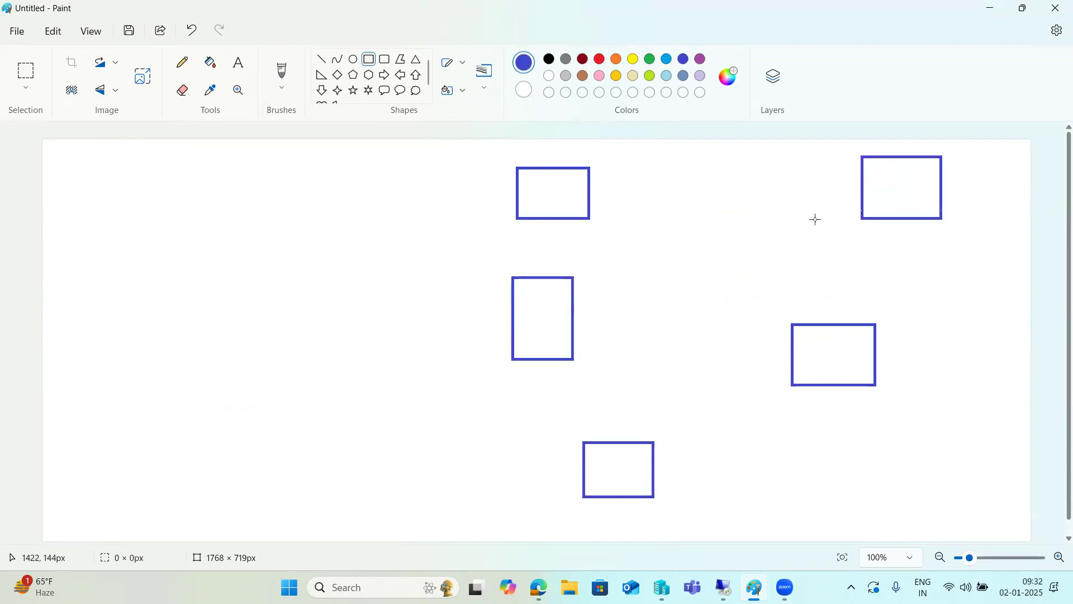
- Draw straight blue lines connecting each of the four outer rectangles to the rectangle at the middle right of the canvas
click(322, 59)
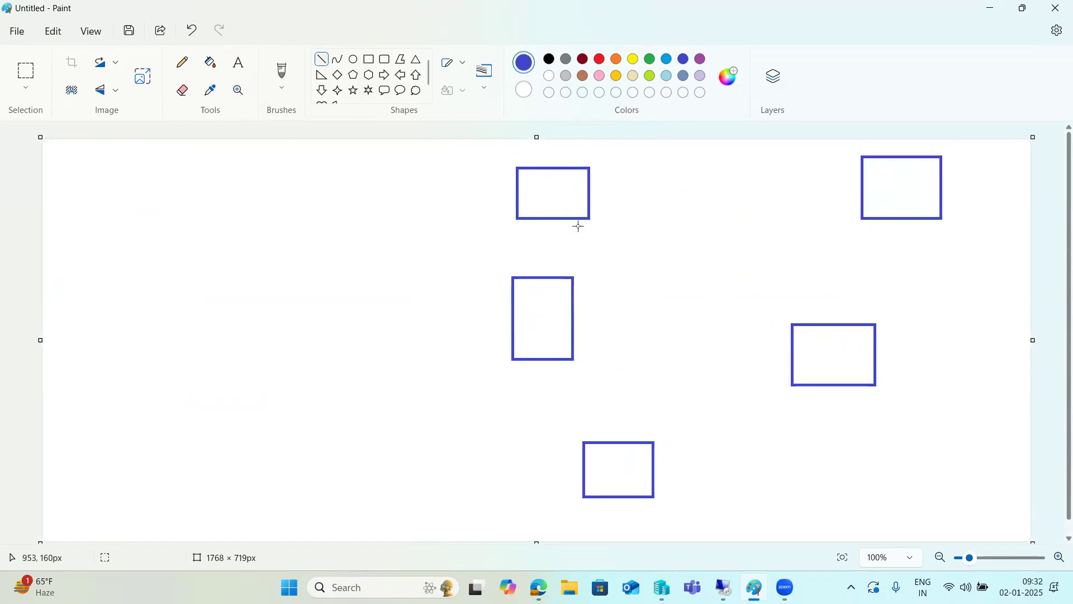
drag(809, 330, 562, 205)
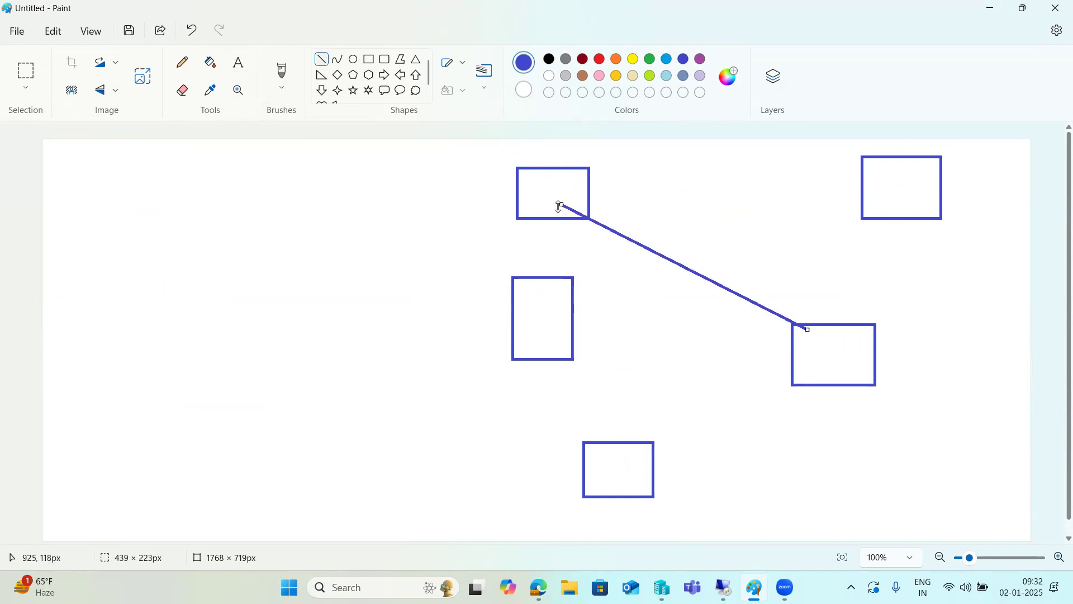
mouse_move(543, 194)
mouse_down()
mouse_move(769, 297)
mouse_move(813, 332)
mouse_up()
drag(544, 325, 806, 341)
mouse_move(604, 503)
mouse_down()
mouse_move(702, 420)
mouse_move(809, 355)
mouse_up()
drag(879, 188, 825, 347)
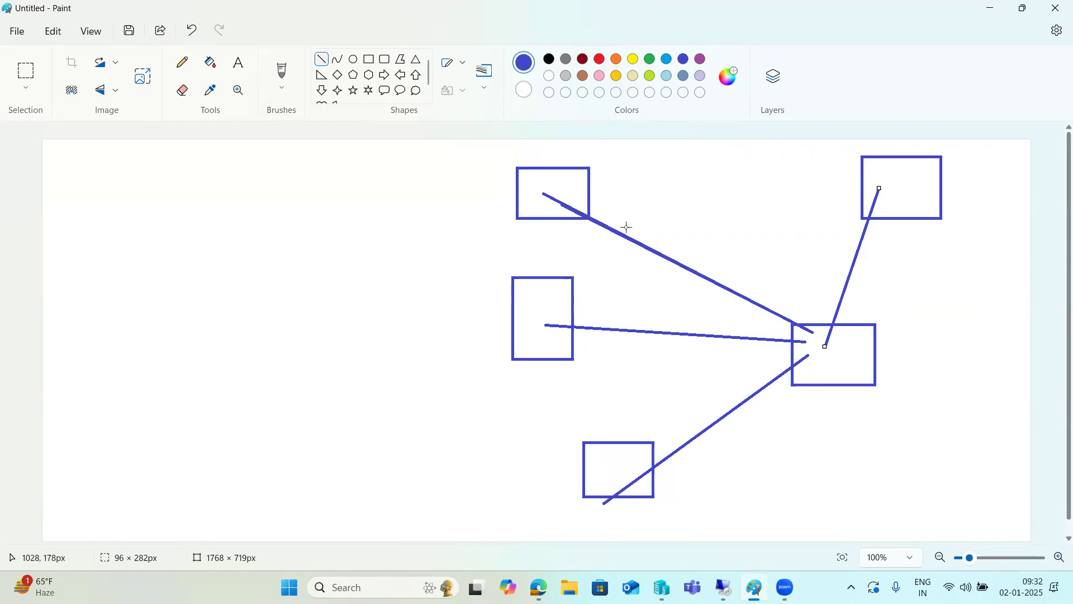
- Mark each of the five rectangles with short blue strokes, adding small strokes where the connecting lines meet the central target rectangle
click(903, 222)
drag(887, 210, 897, 235)
drag(543, 230, 542, 235)
drag(543, 360, 541, 371)
drag(591, 508, 595, 493)
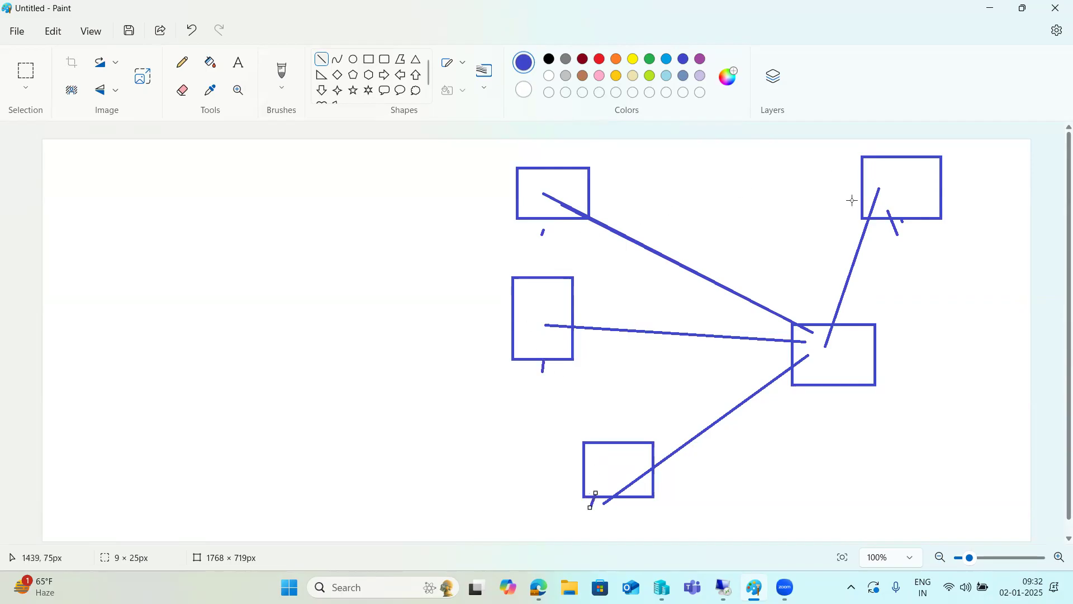
drag(845, 401, 845, 364)
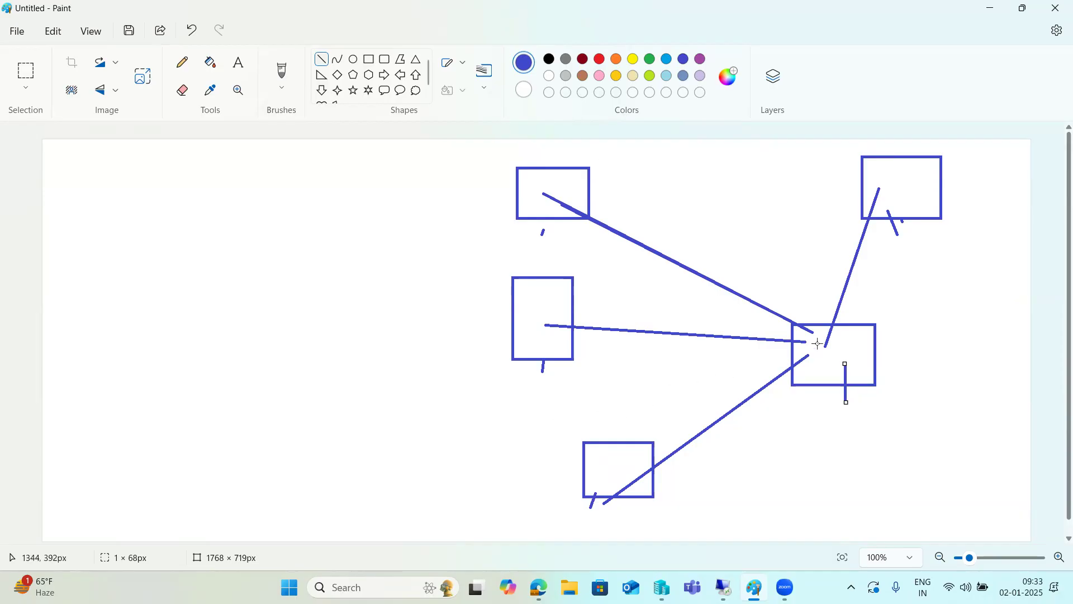
drag(813, 331, 820, 348)
click(800, 338)
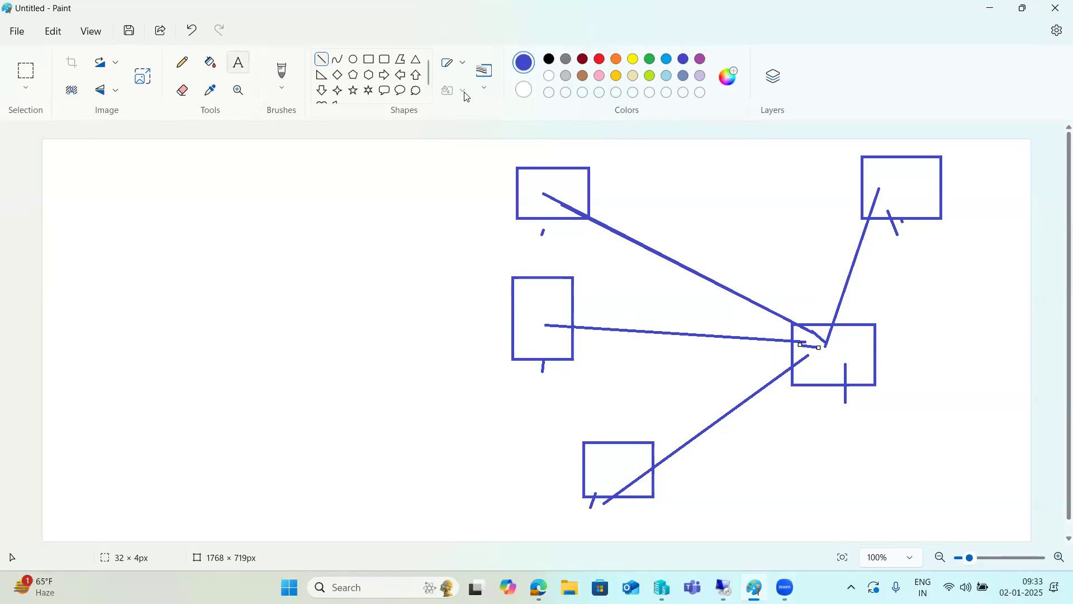
- Switch to HANA Studio and start a new remote source named N1H under Provisioning of the HDB@HDB (SYSTEM) tenant
click(723, 587)
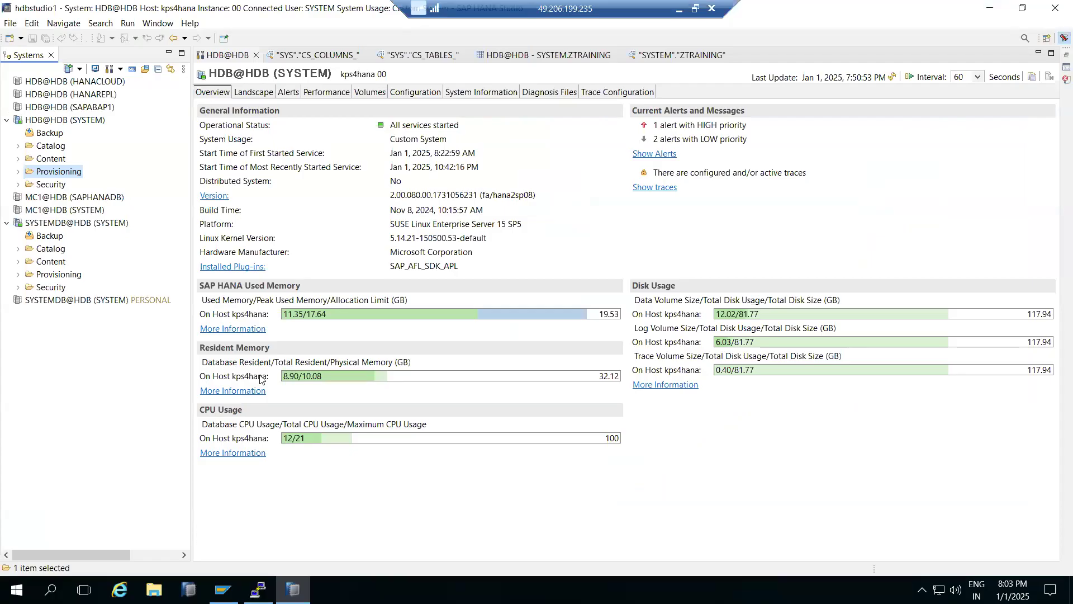
click(18, 173)
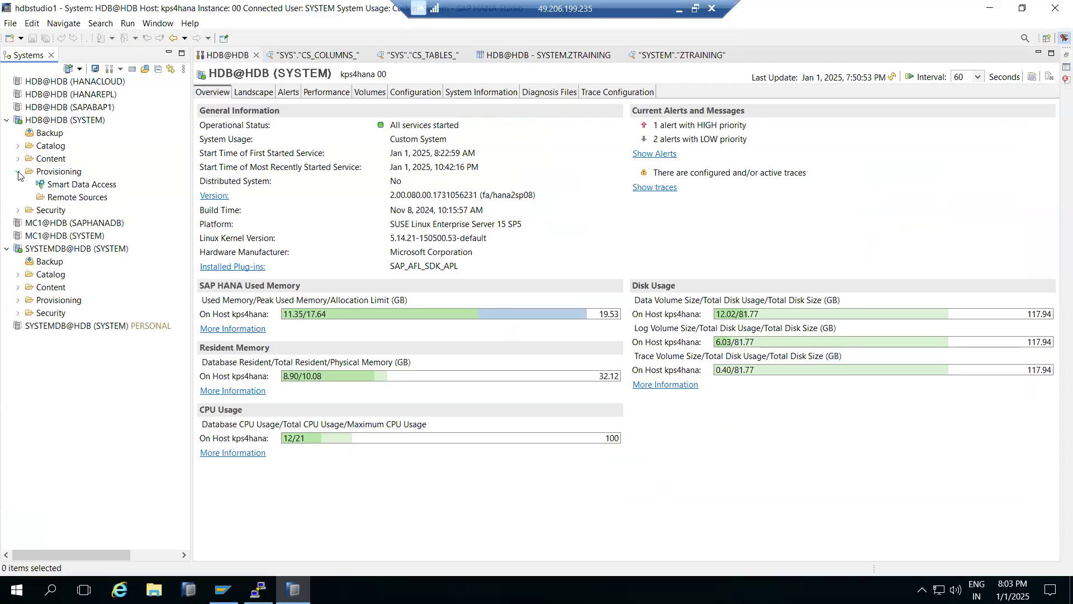
right_click(71, 199)
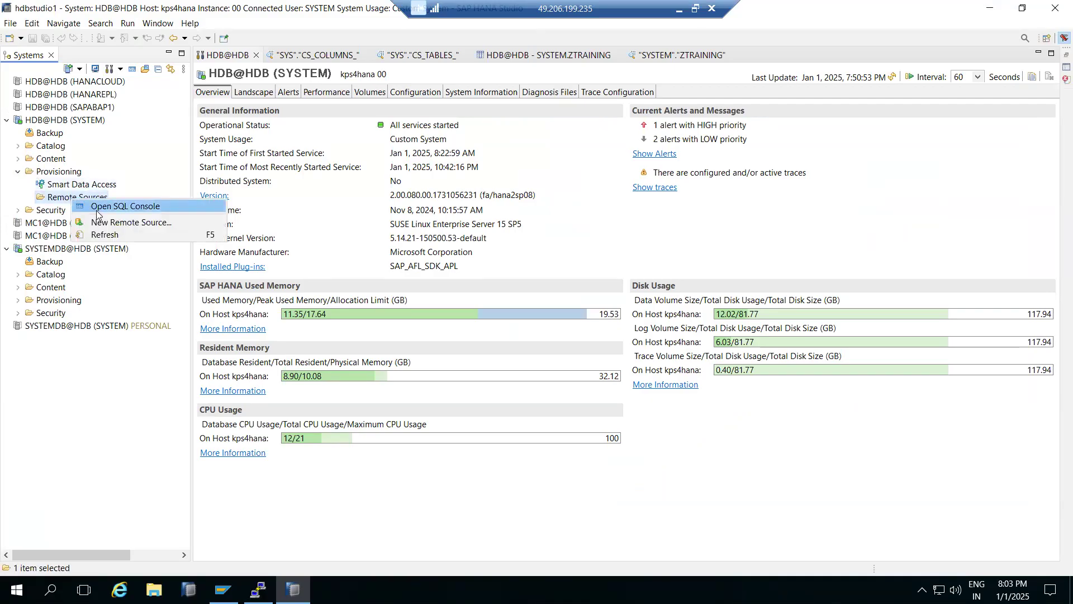
click(106, 222)
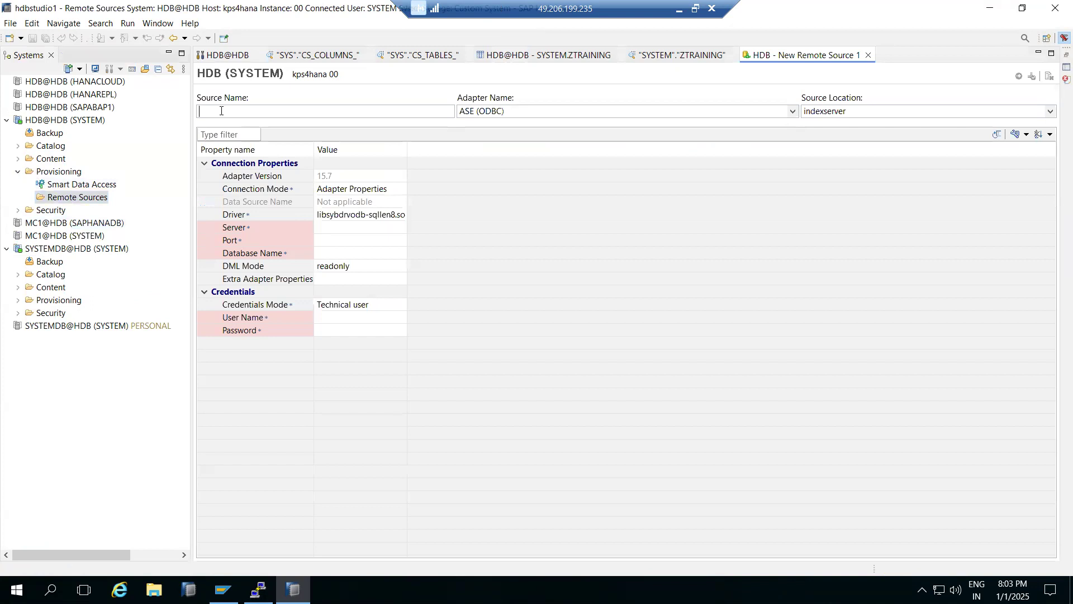
text(H)
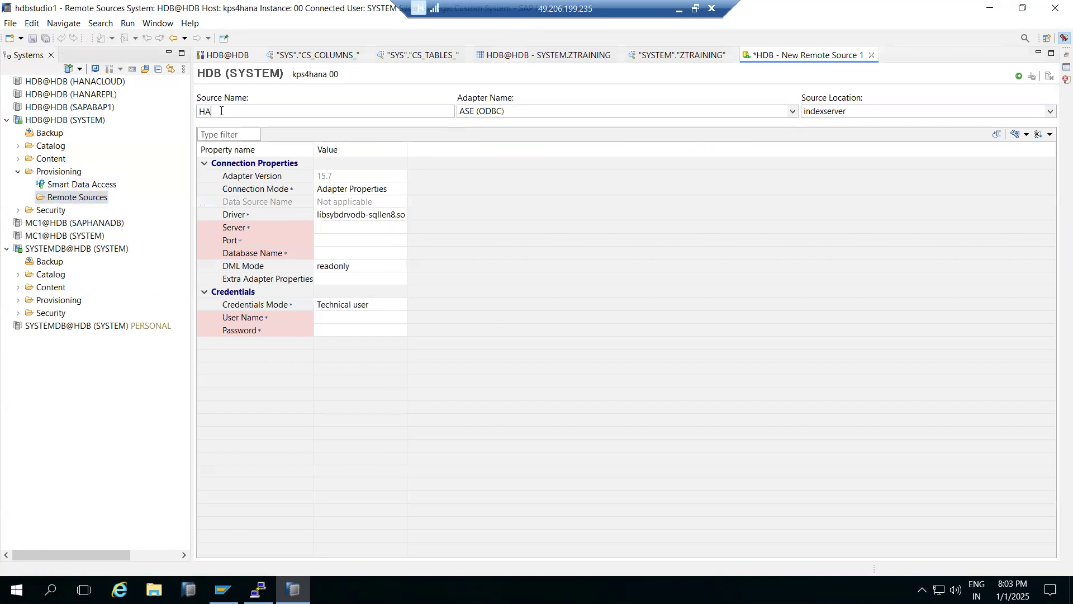
key(BackSpace)
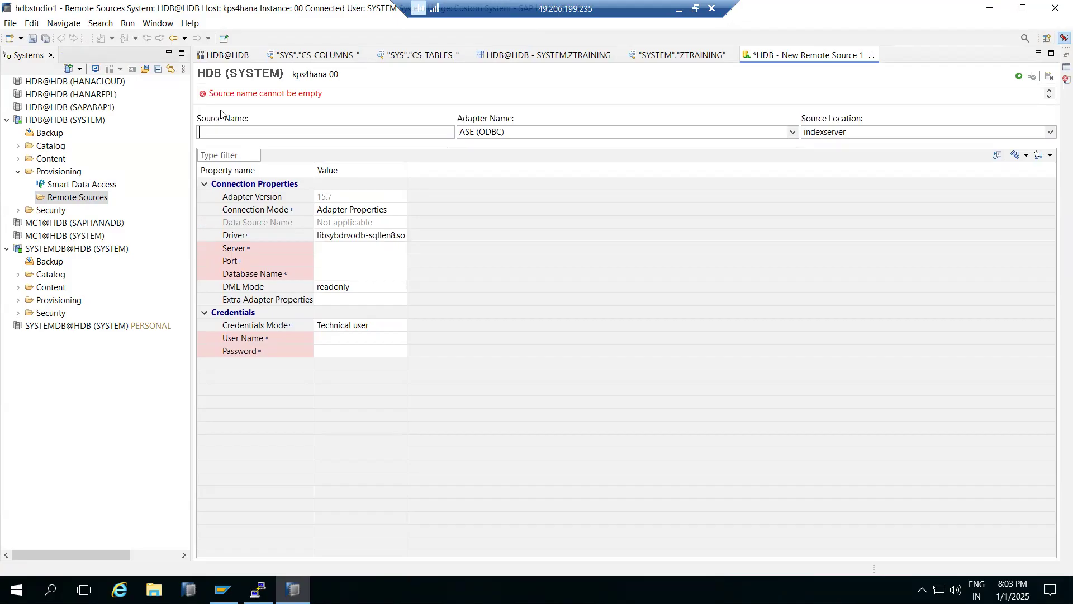
text(n1)
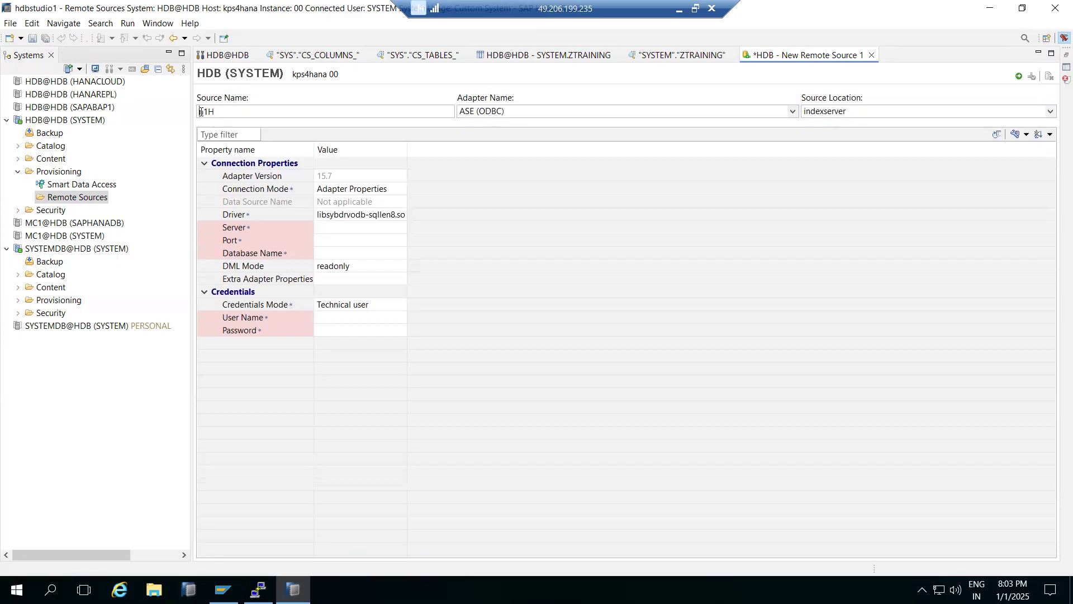
text(N)
- Choose the ABAP (ODBC) adapter for the remote source and inspect its port and service path properties
click(791, 112)
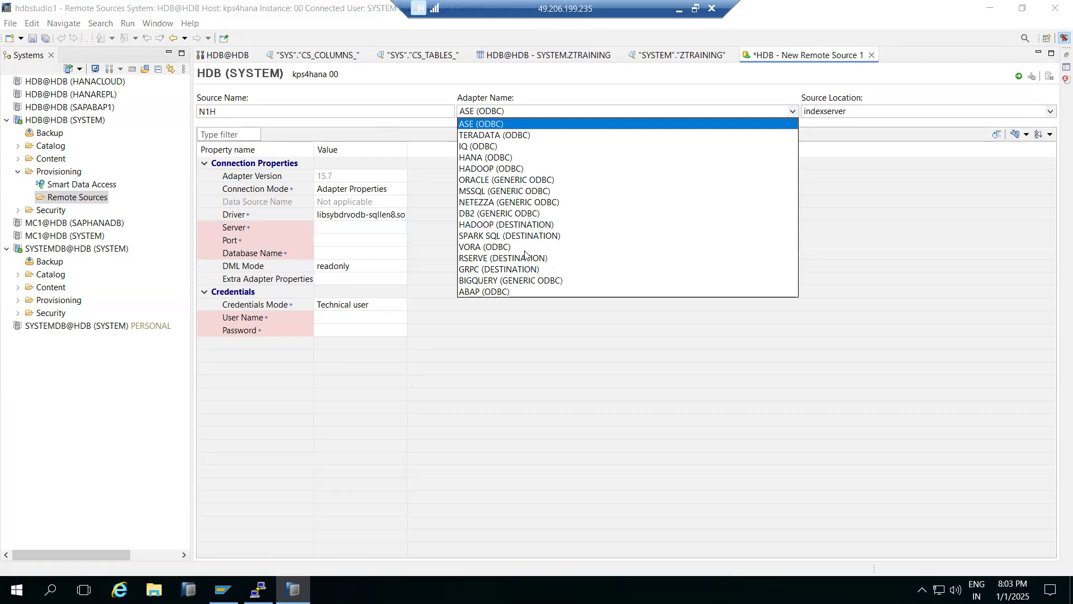
click(490, 292)
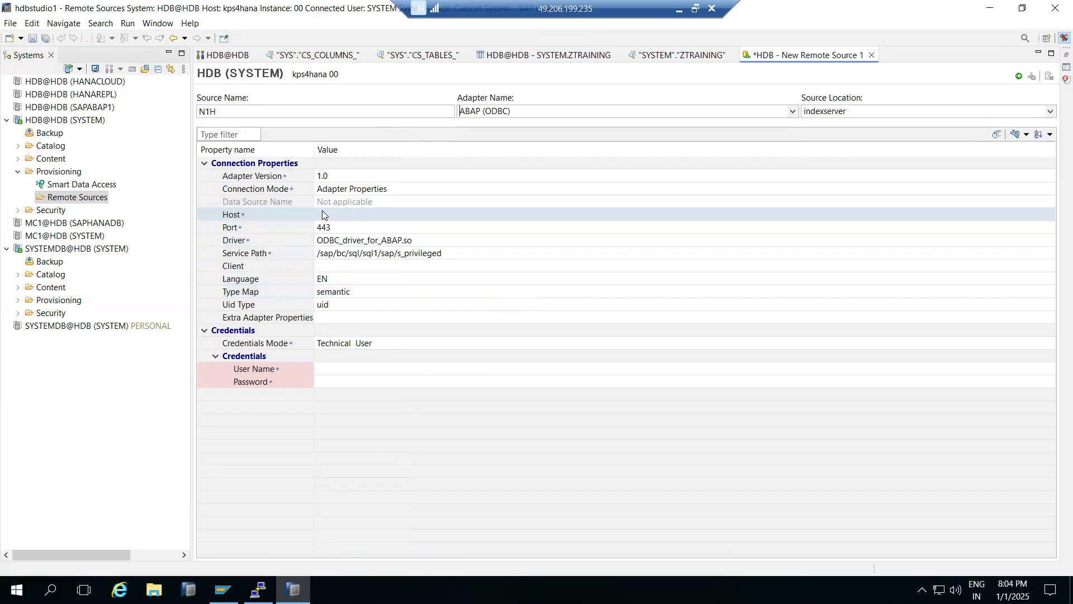
click(335, 229)
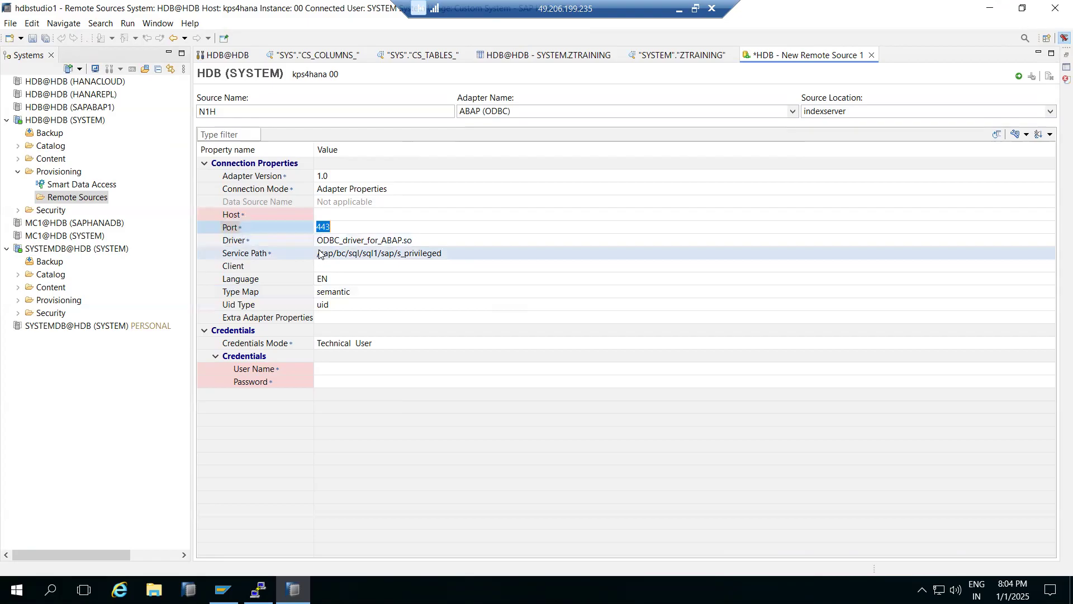
click(330, 253)
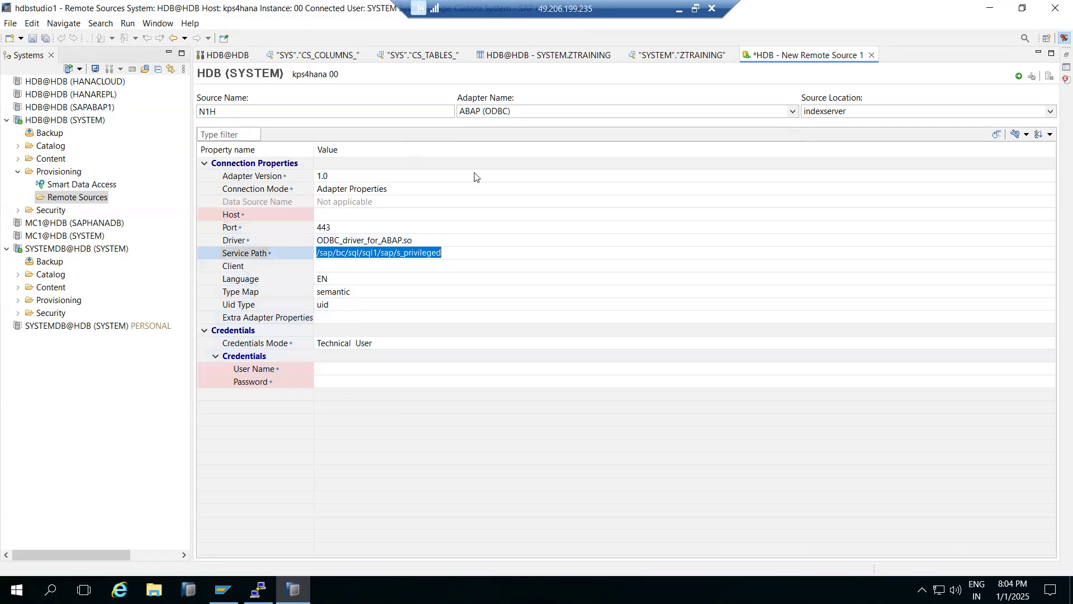
- Set the adapter to HANA (ODBC) with server kps4hana and port 30013
click(793, 112)
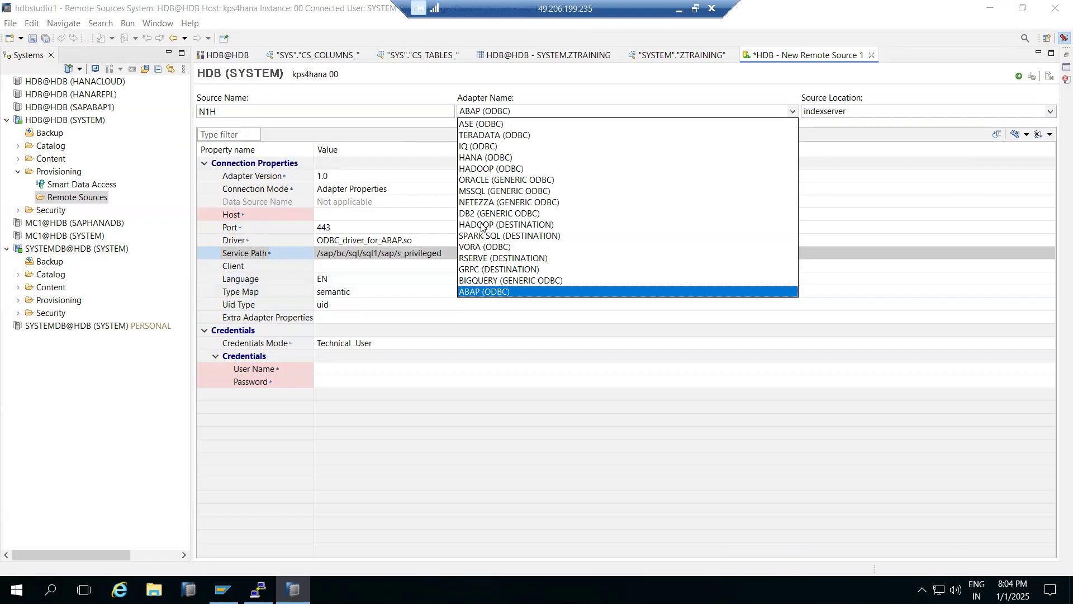
click(481, 158)
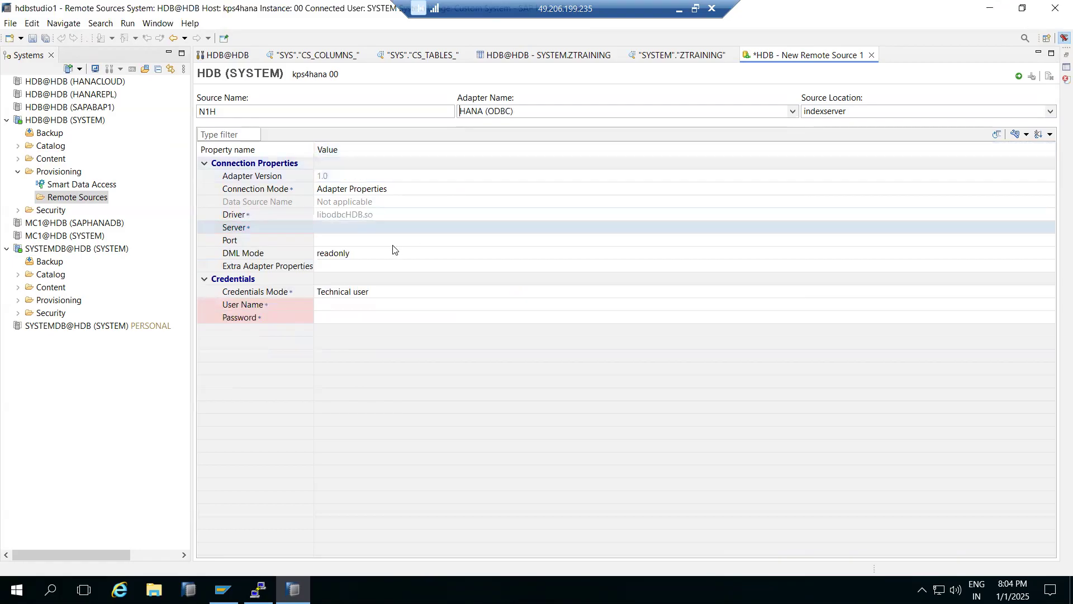
click(344, 227)
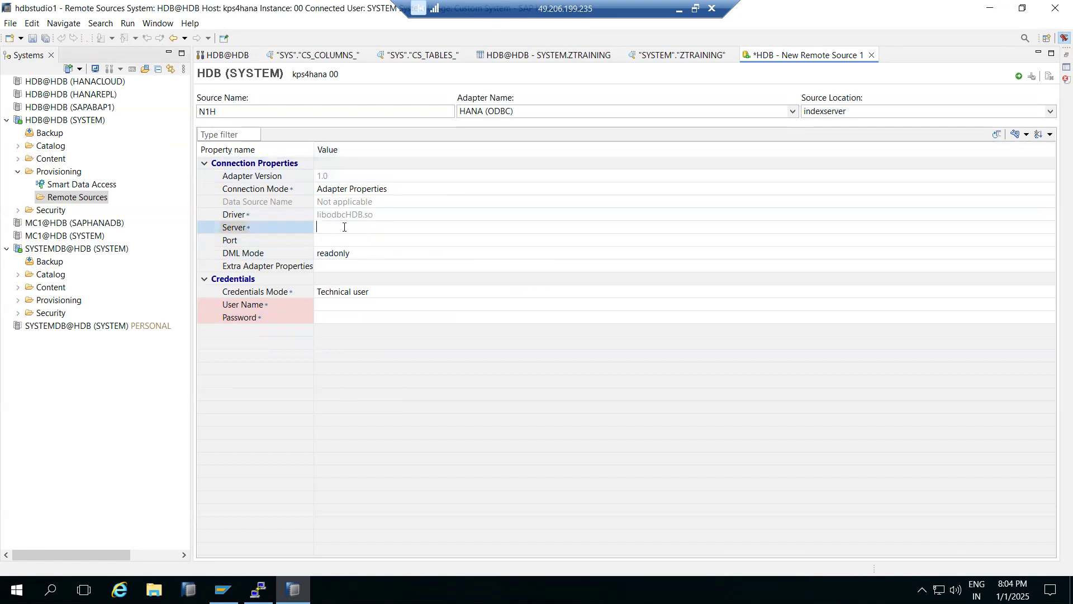
text(kps4hana)
click(339, 239)
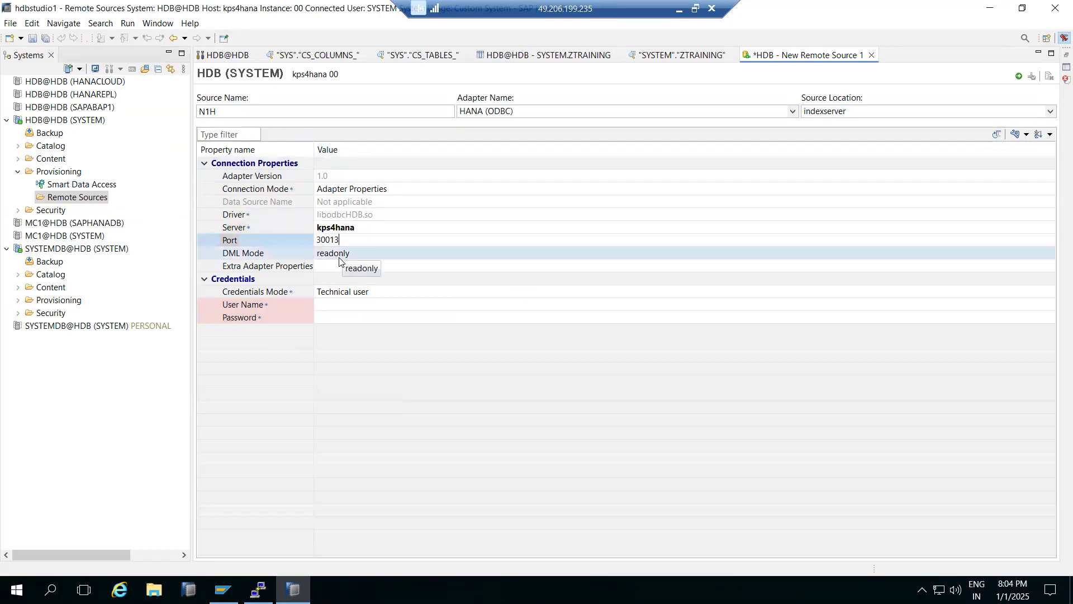
- Enter the user name system and the account password as technical user credentials, and save the remote source
click(336, 305)
text(system)
key(Tab)
text(••••••)
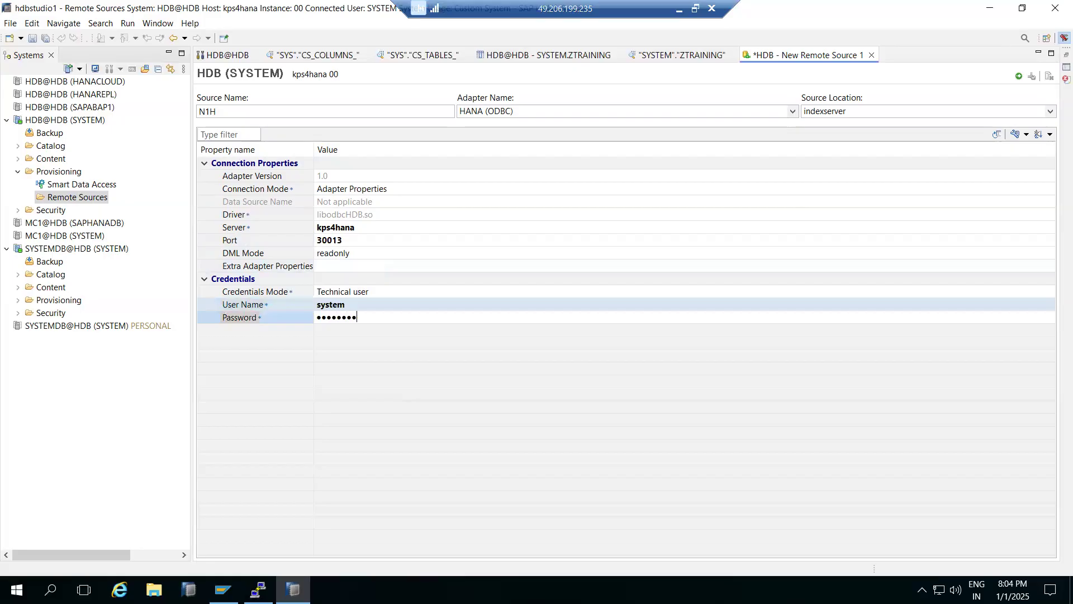
text(•••)
key(Return)
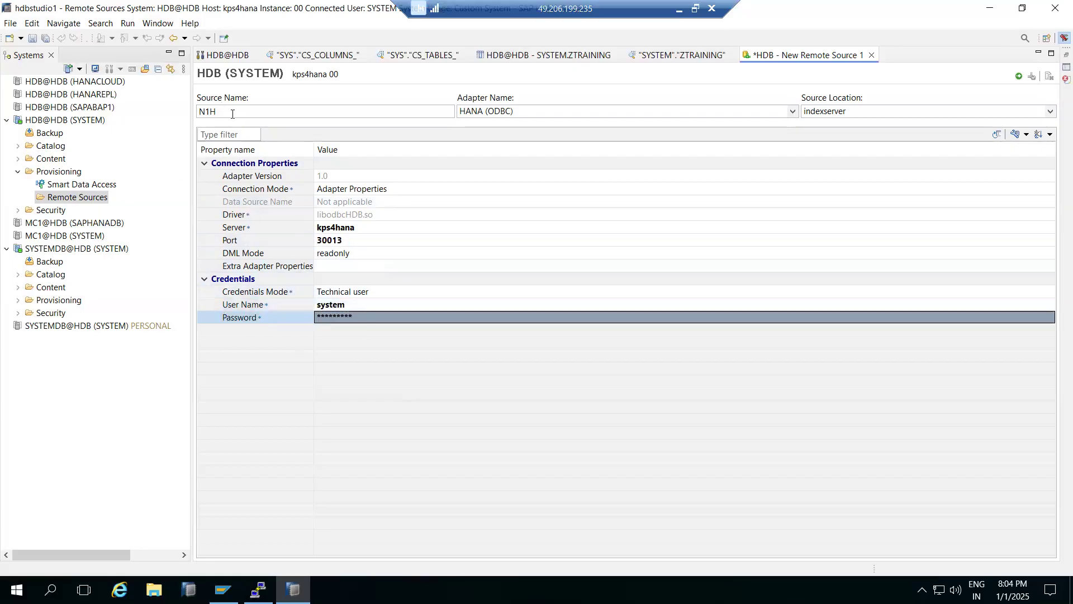
click(1020, 77)
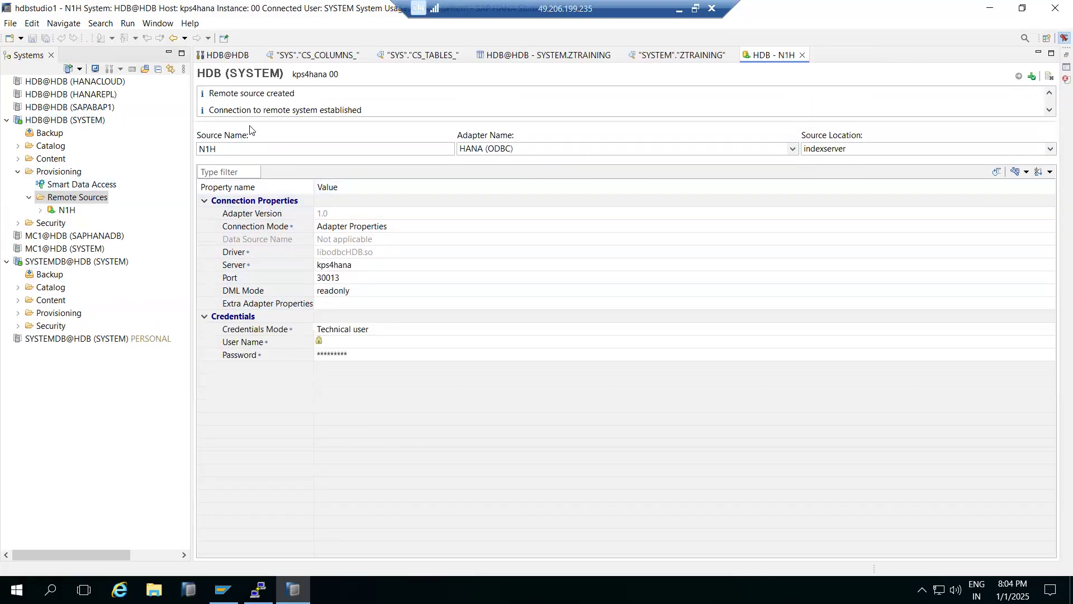
- Expand the N1H remote source down to its <NULL> database and look through the listed schemas
click(41, 210)
click(52, 222)
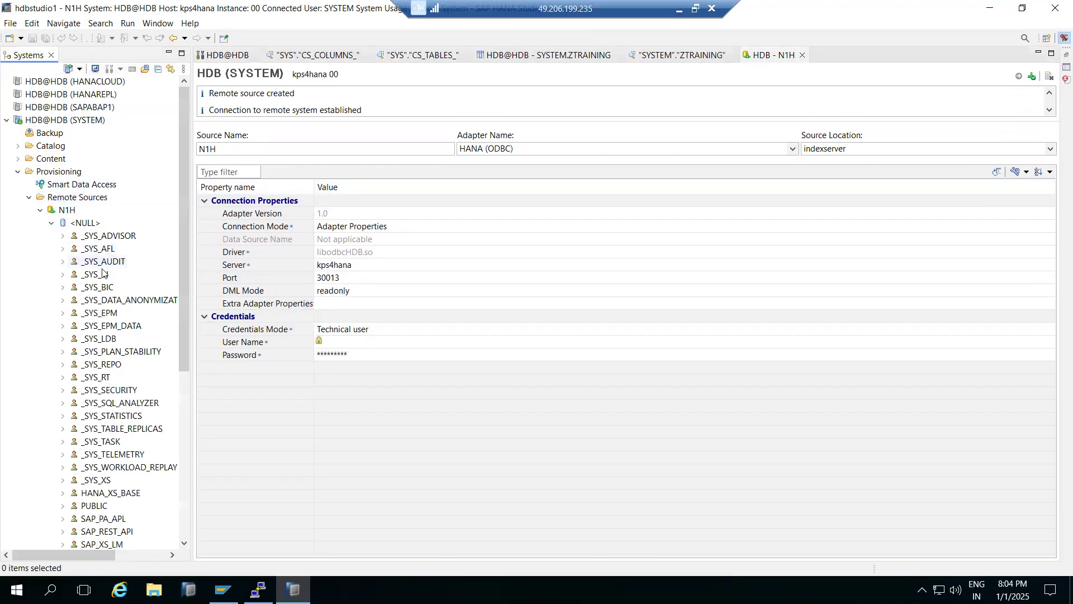
scroll(94, 416, down, 2)
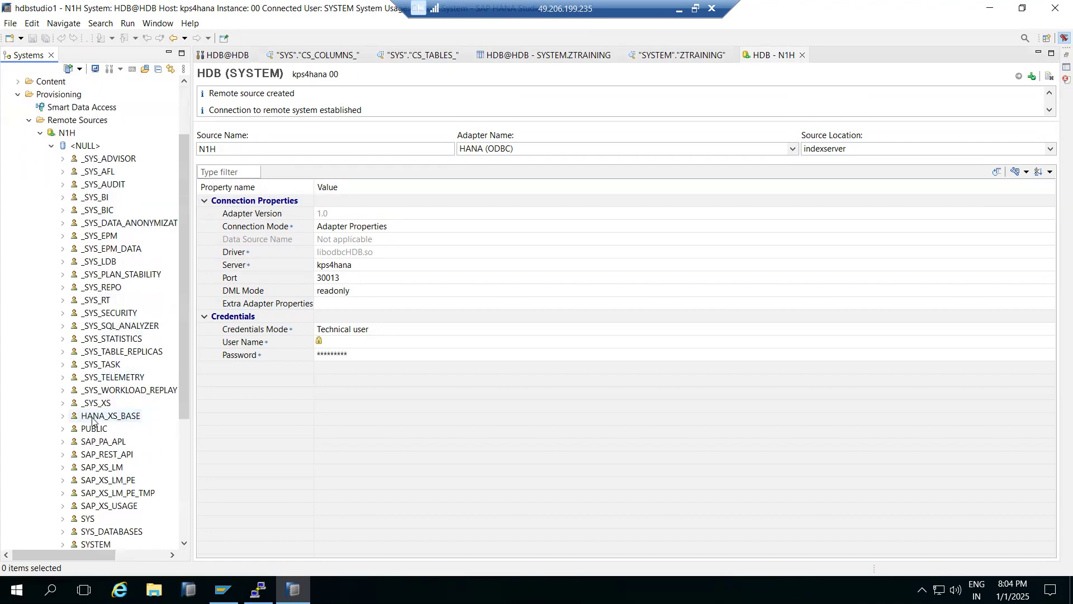
scroll(93, 420, down, 4)
scroll(94, 416, up, 5)
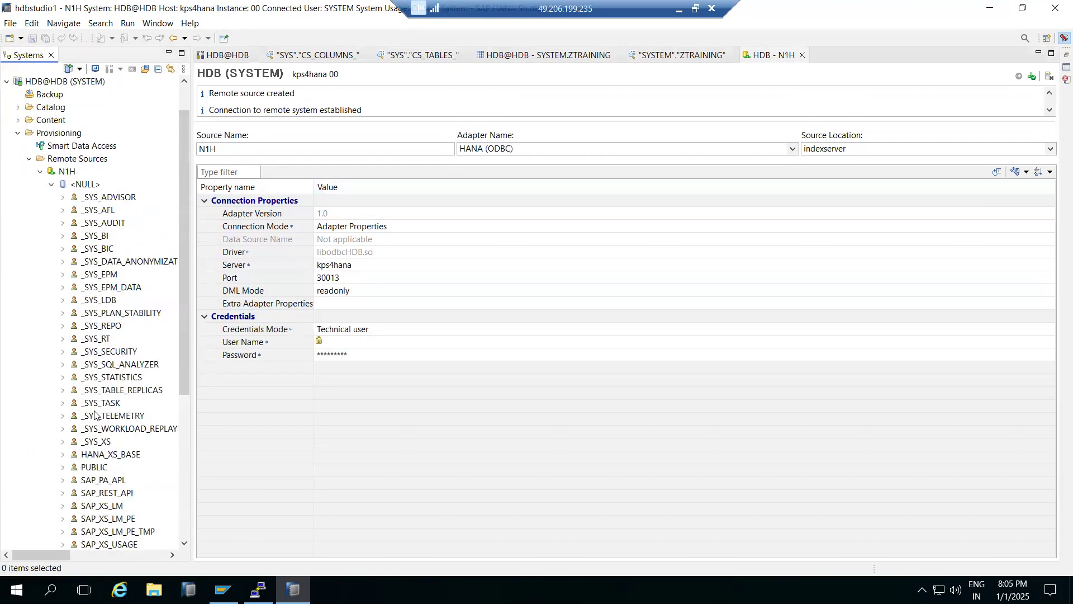
- Examine the _SYS_BI schema's tables and the actions available for AMS_STATUS, and collapse the schema and the <NULL> node
click(62, 236)
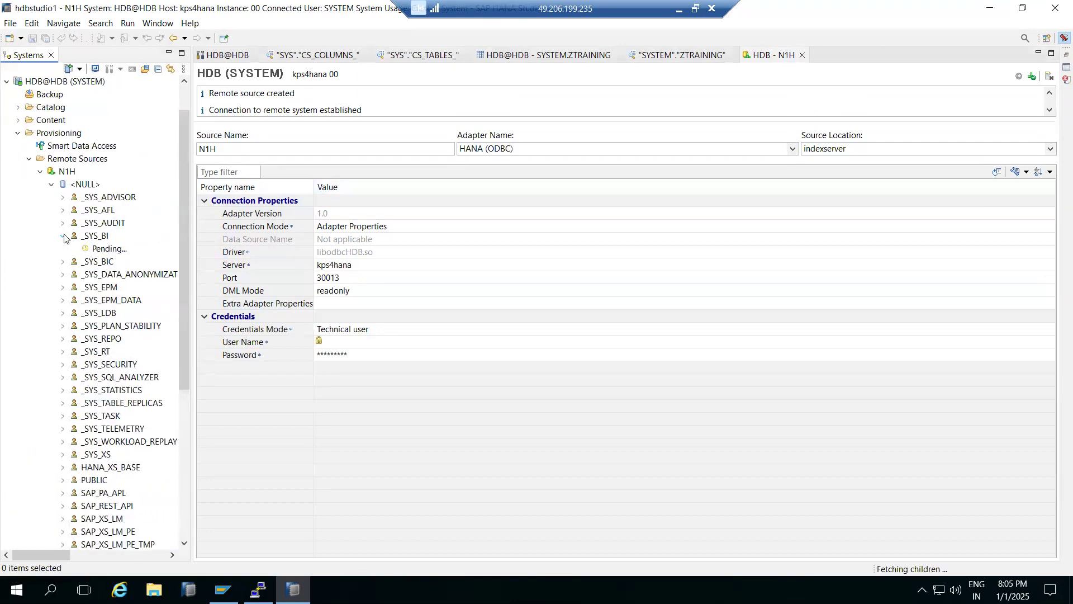
click(102, 253)
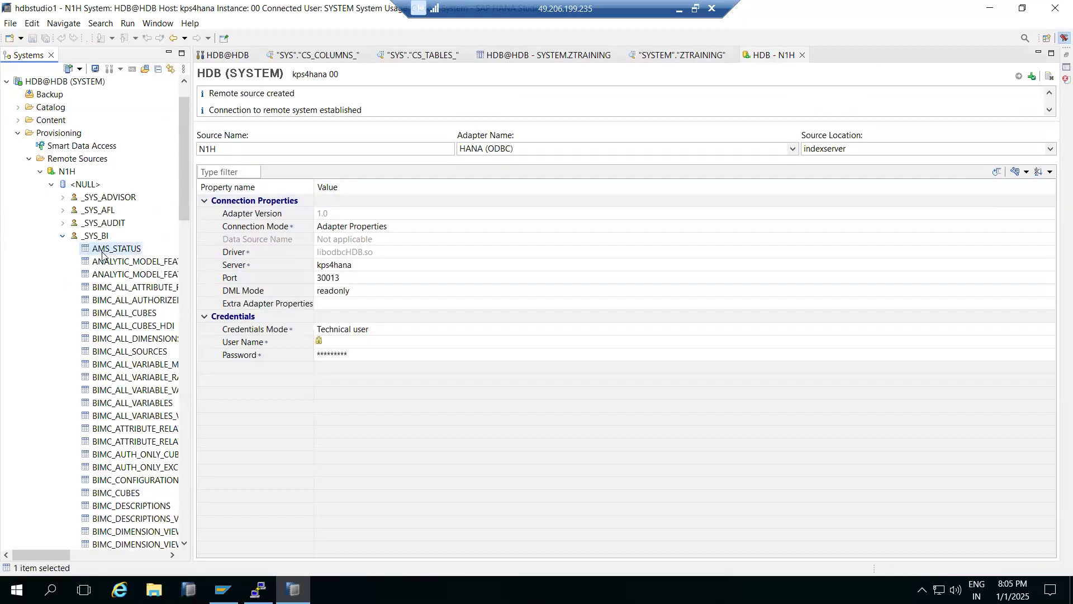
right_click(102, 253)
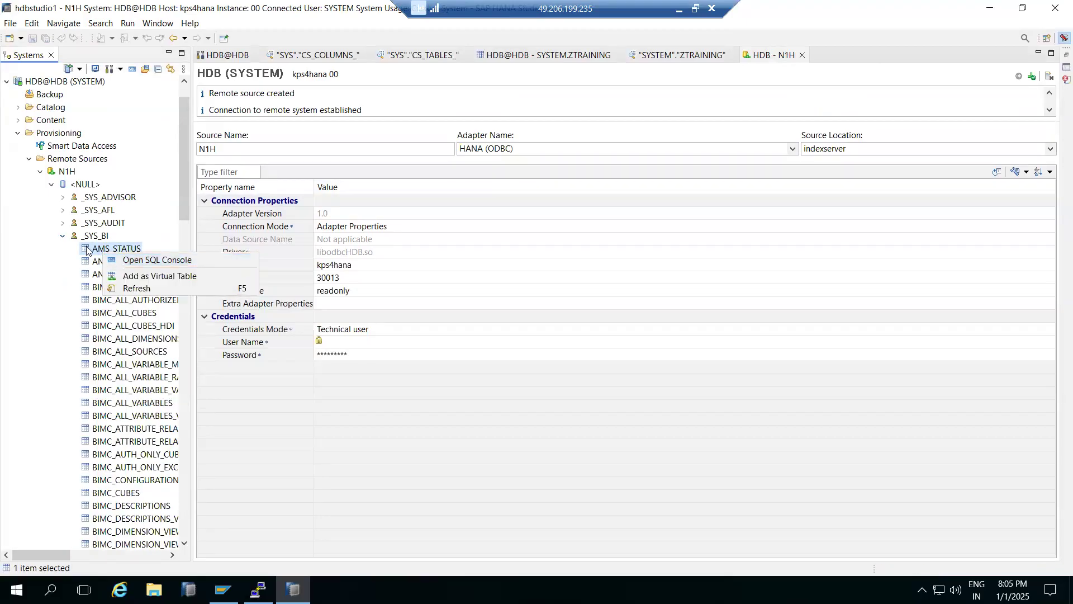
click(62, 236)
click(51, 185)
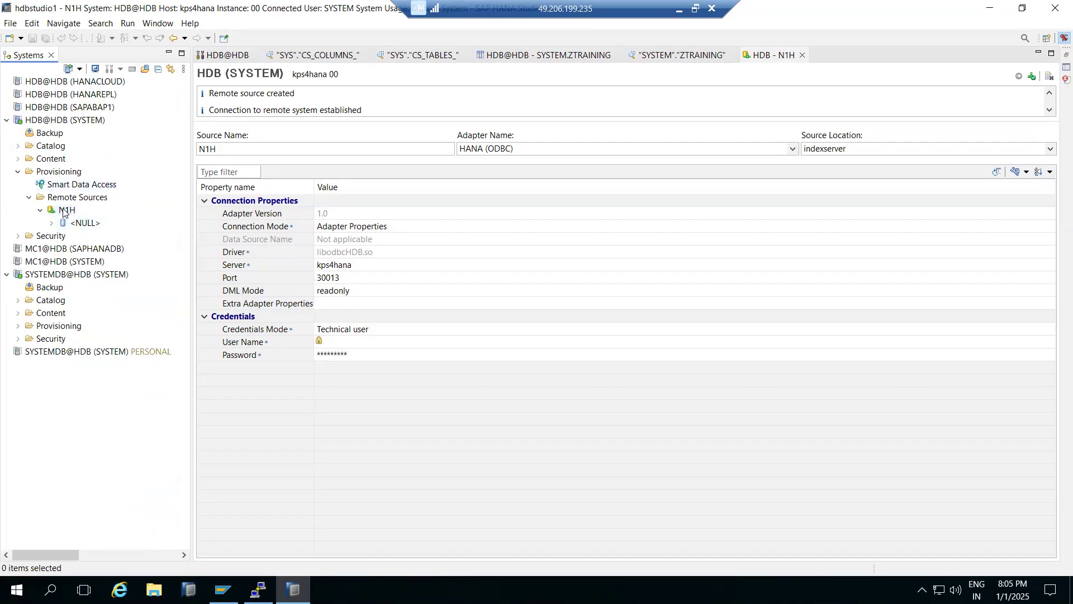
- Reopen the <NULL> node of N1H and check its schema list, including the SYSTEM schema
click(51, 225)
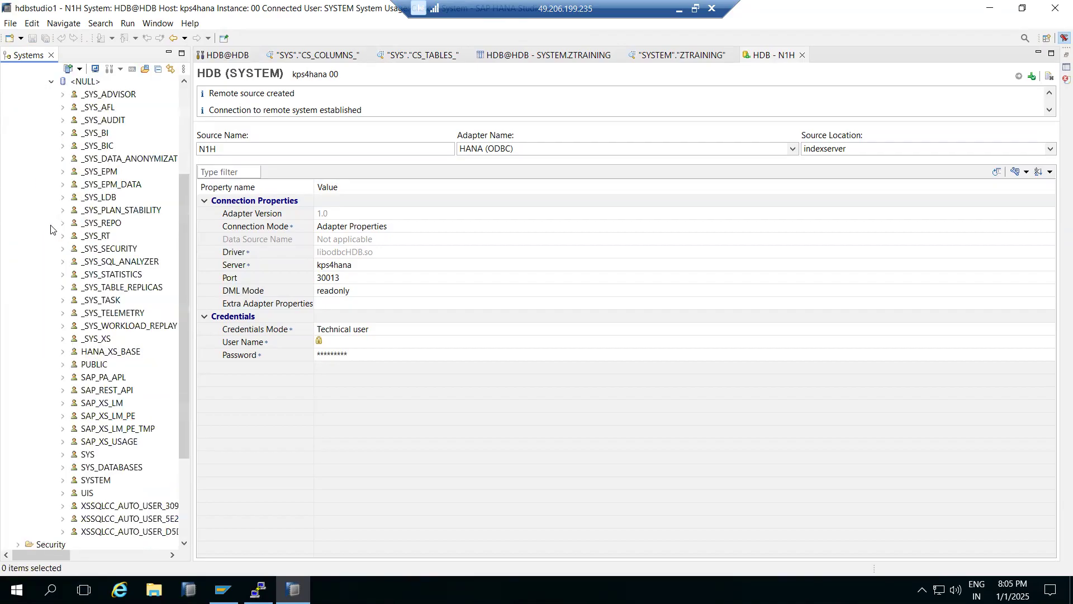
scroll(101, 371, down, 3)
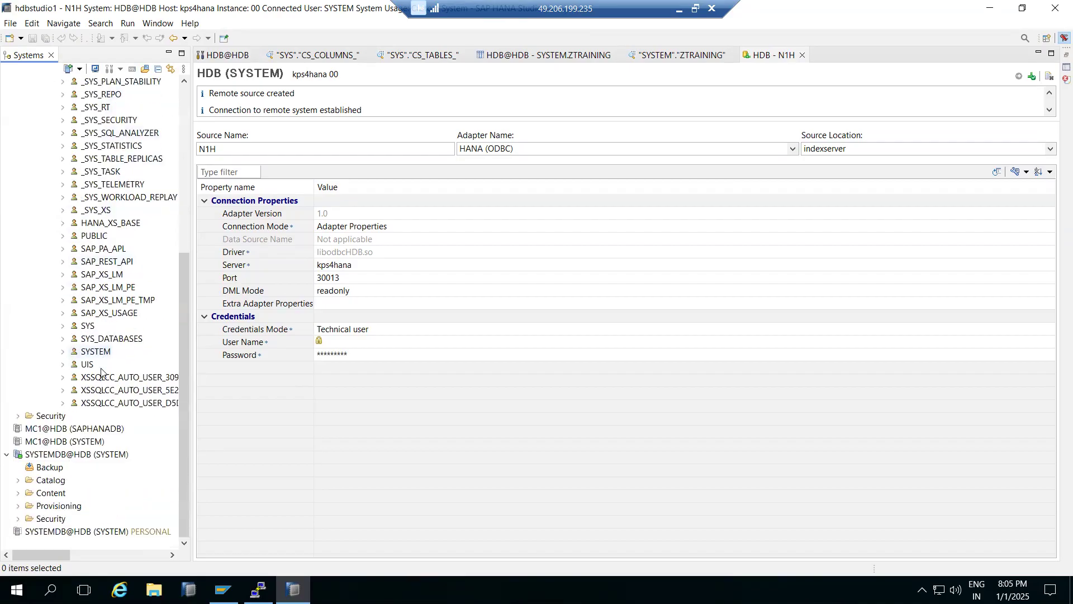
click(63, 352)
scroll(65, 373, up, 6)
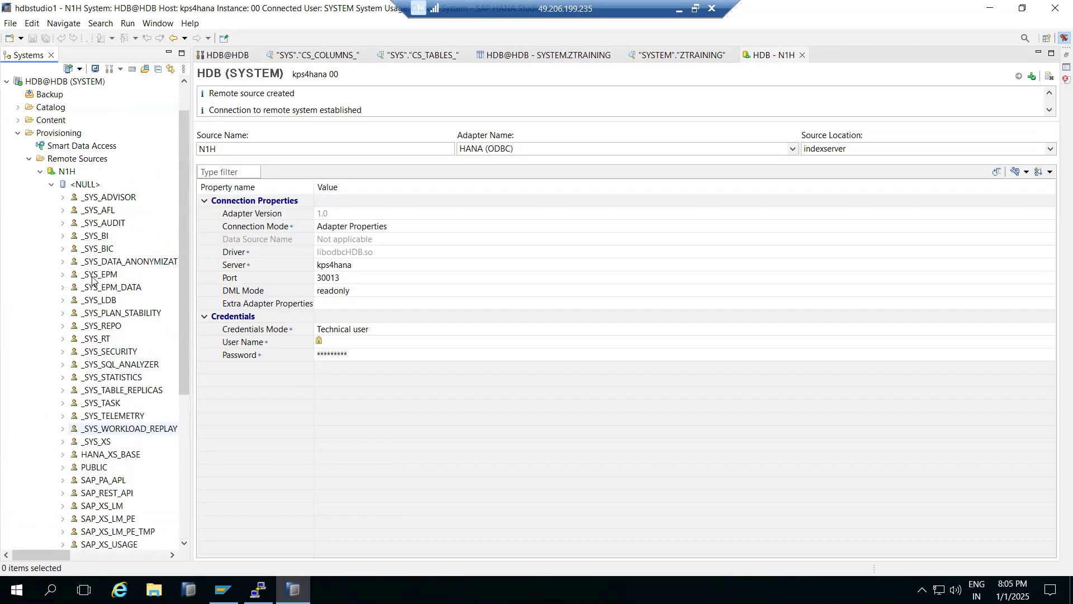
- Change the N1H remote source's user name to SAPABAP1 and test the connection
click(322, 342)
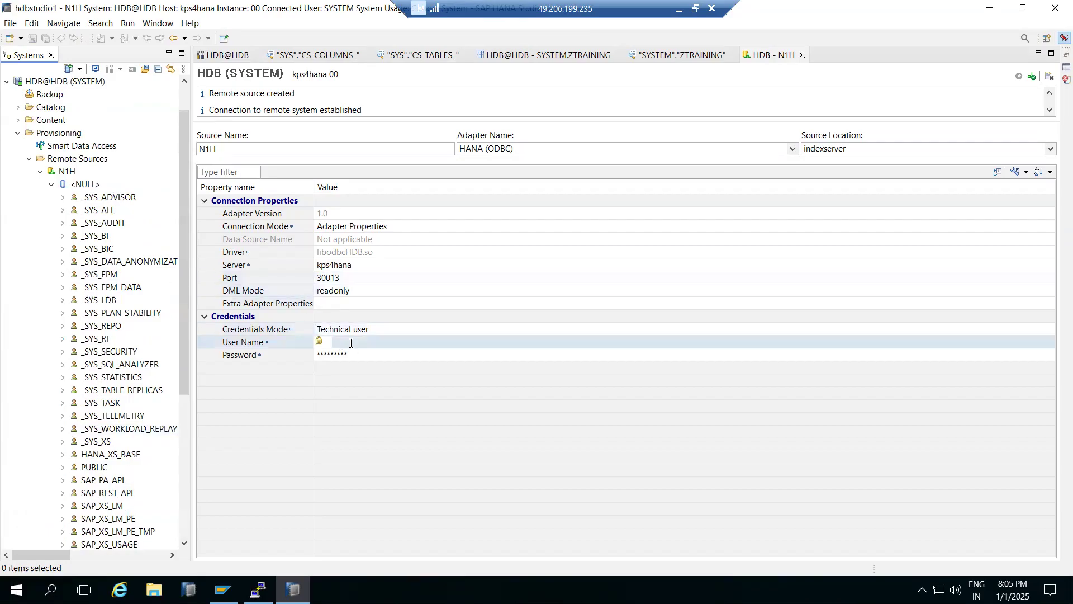
text(S)
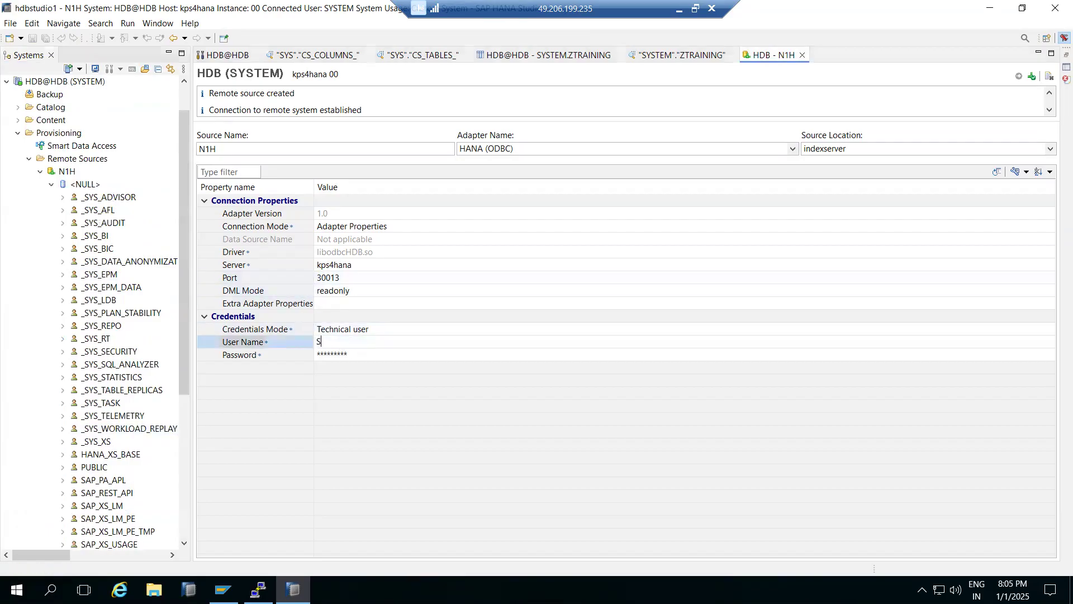
text(APABAP1)
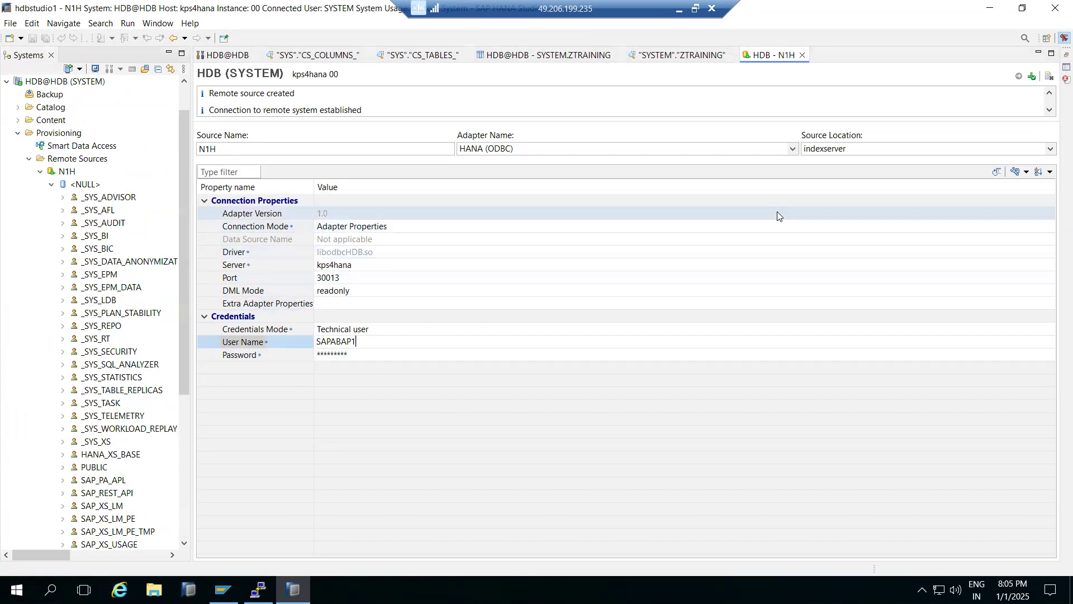
click(1032, 78)
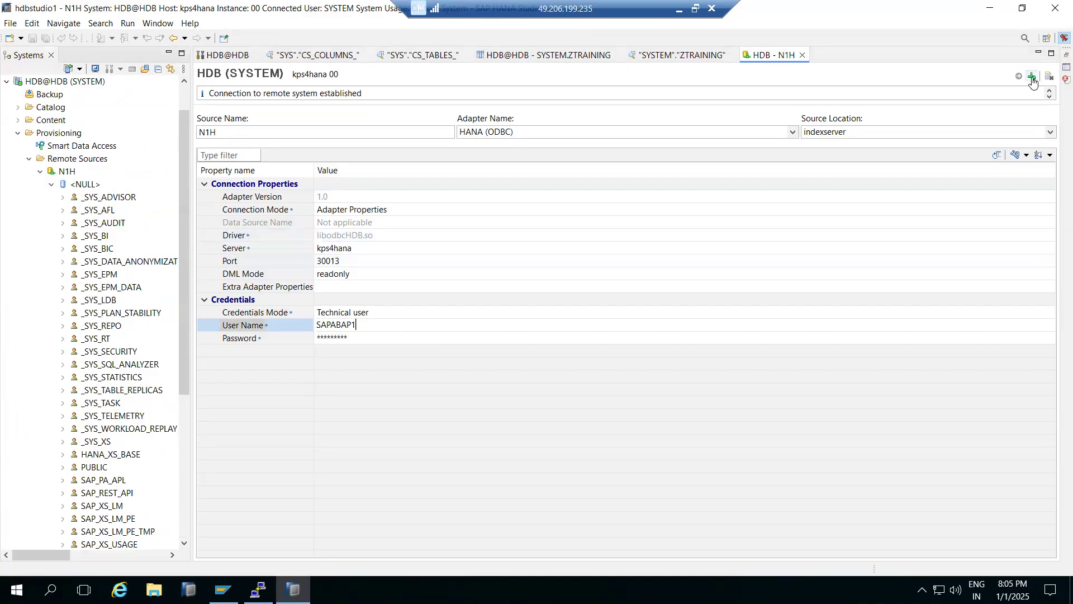
click(1032, 79)
- Enter the account password for the changed N1H user and save the remote source
click(352, 335)
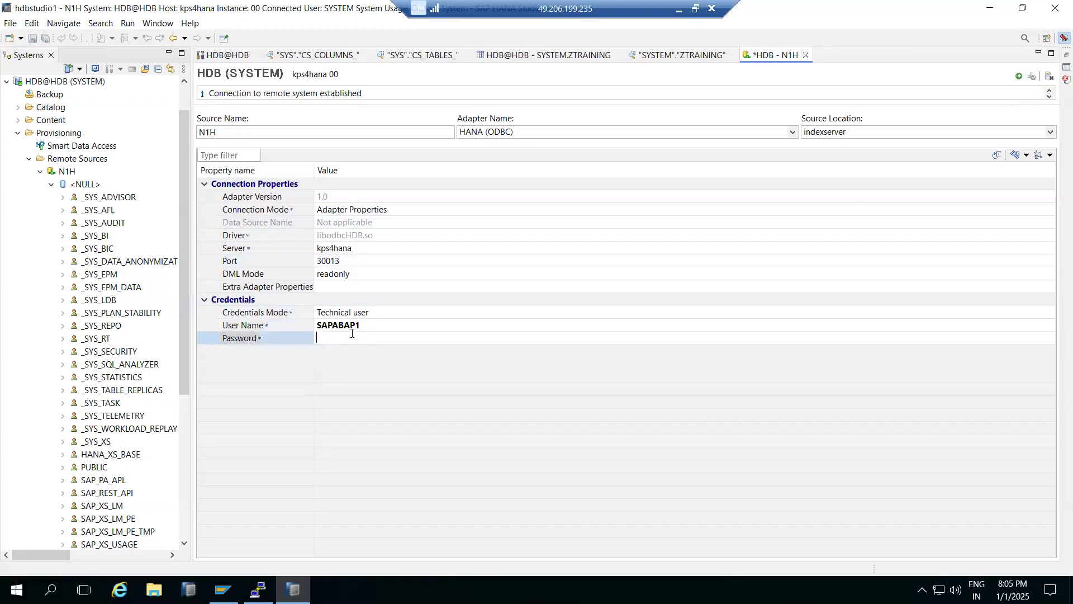
text(••••••)
key(BackSpace)
key(BackSpace)
key(BackSpace)
text(•••)
key(Return)
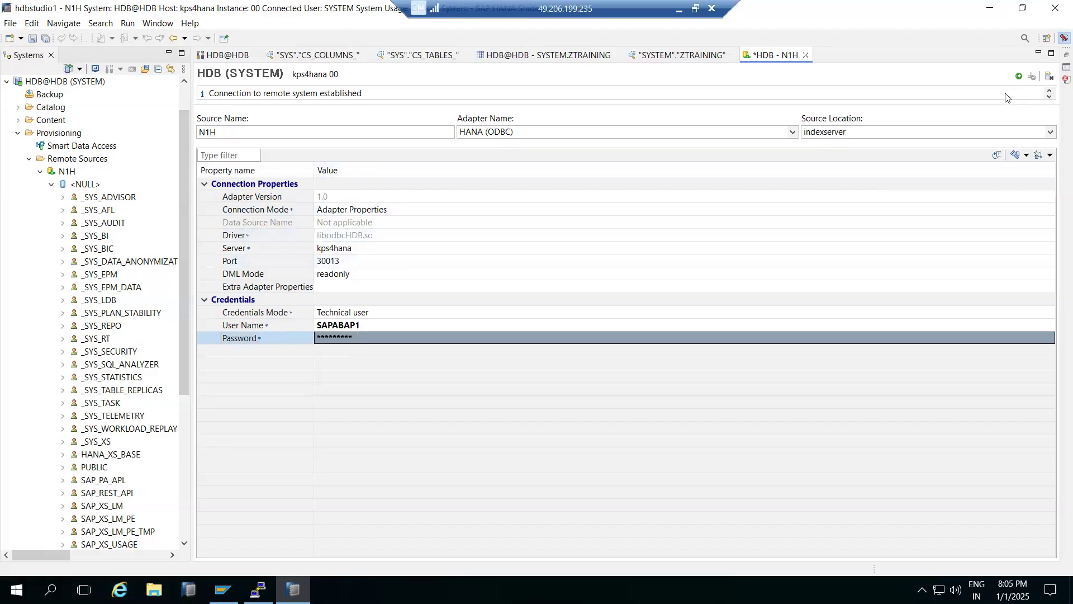
click(1019, 76)
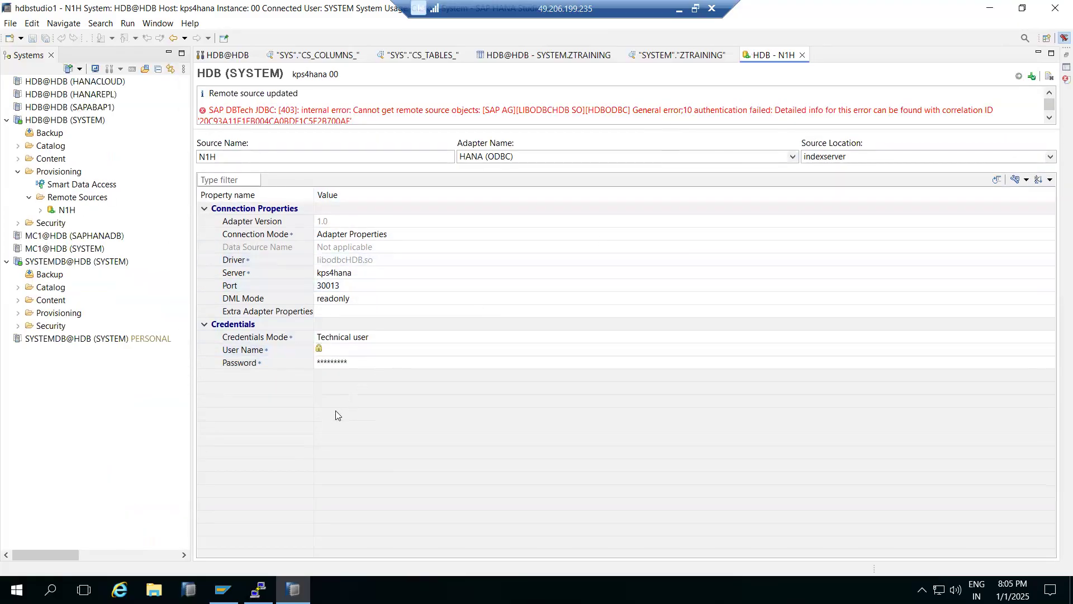
- Recheck the user name and re-enter the account password in the N1H remote source's technical user credentials
click(361, 353)
click(360, 361)
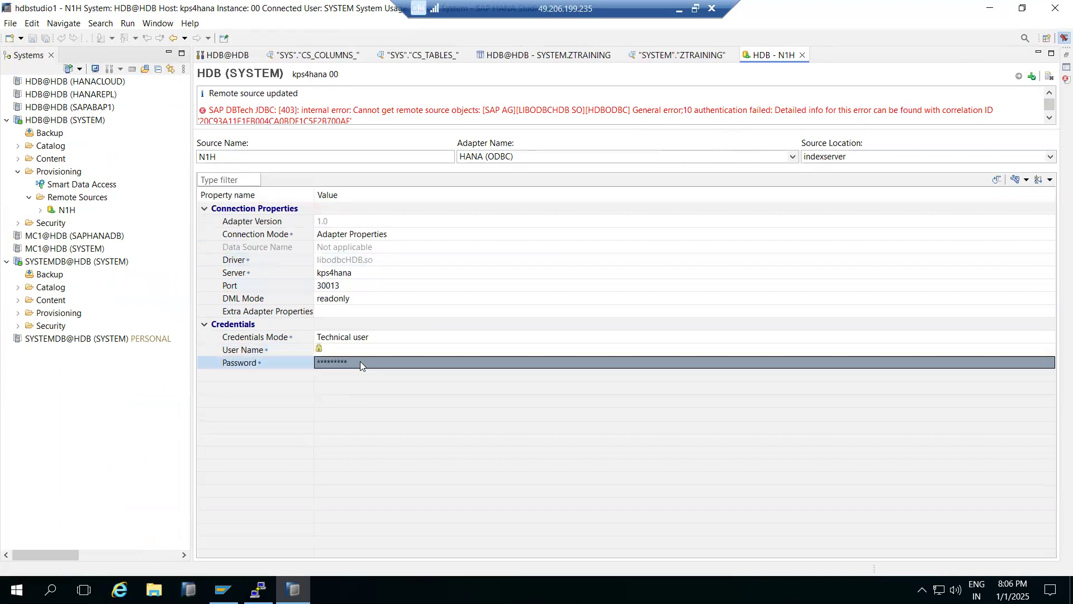
click(357, 351)
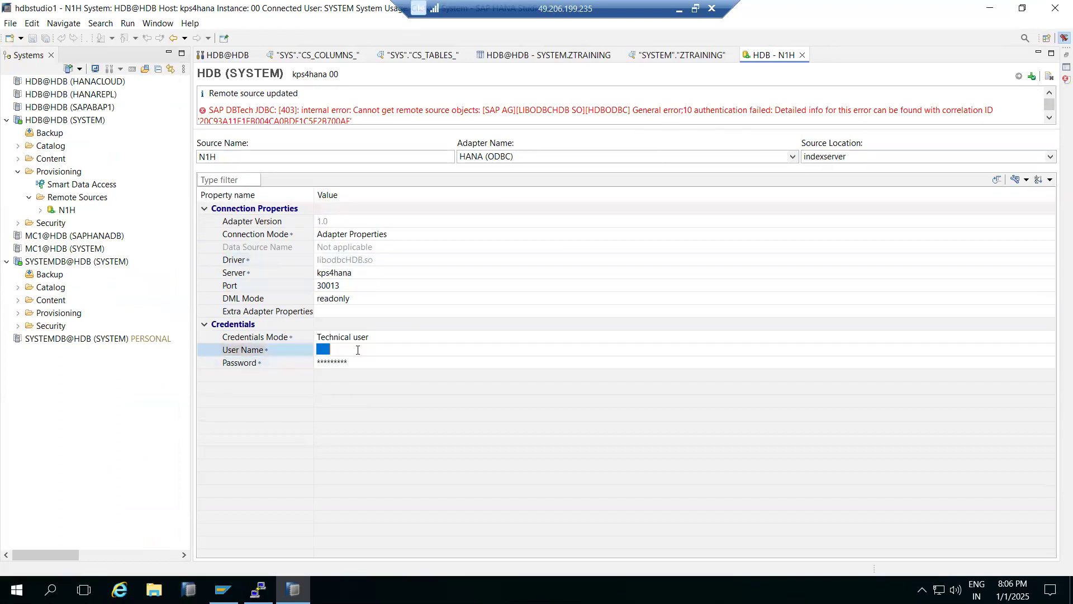
click(359, 363)
key(ctrl+v)
click(361, 353)
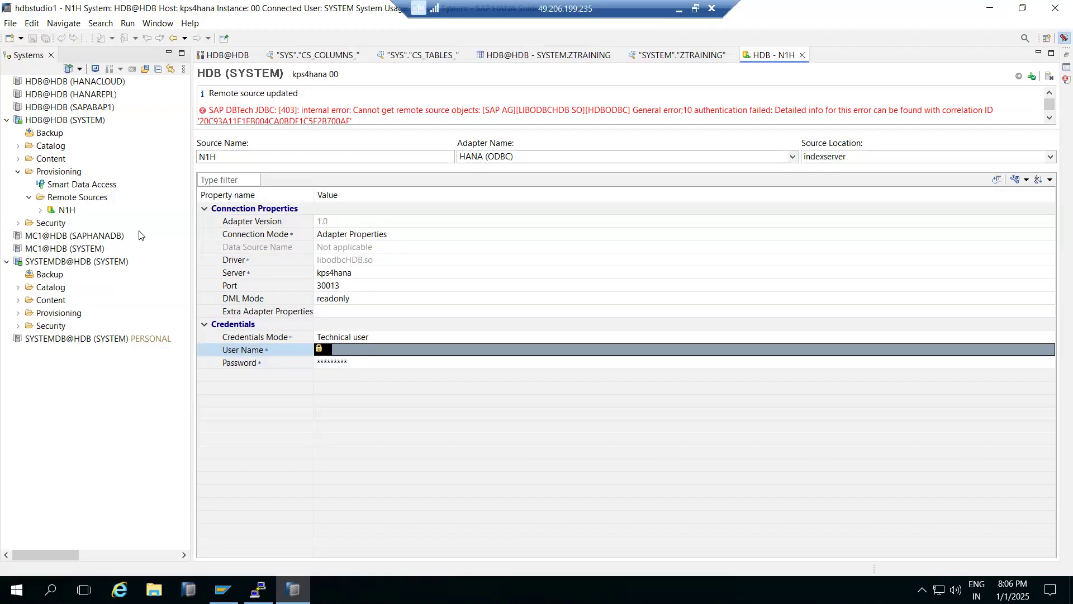
- Start a new remote source named N1H under Remote Sources, using the ABAP (ODBC) adapter
right_click(77, 197)
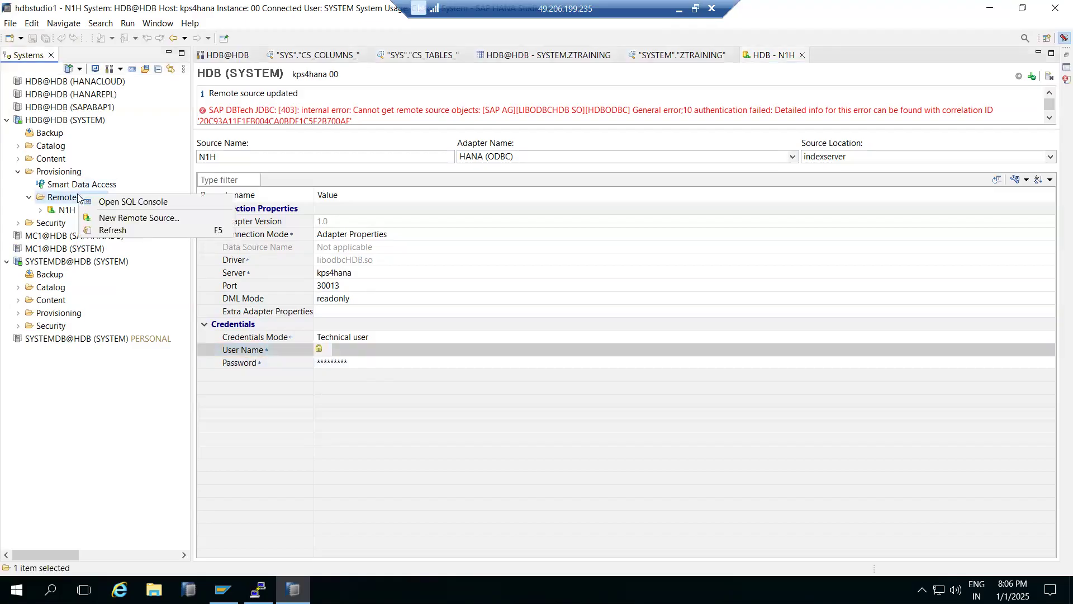
click(135, 218)
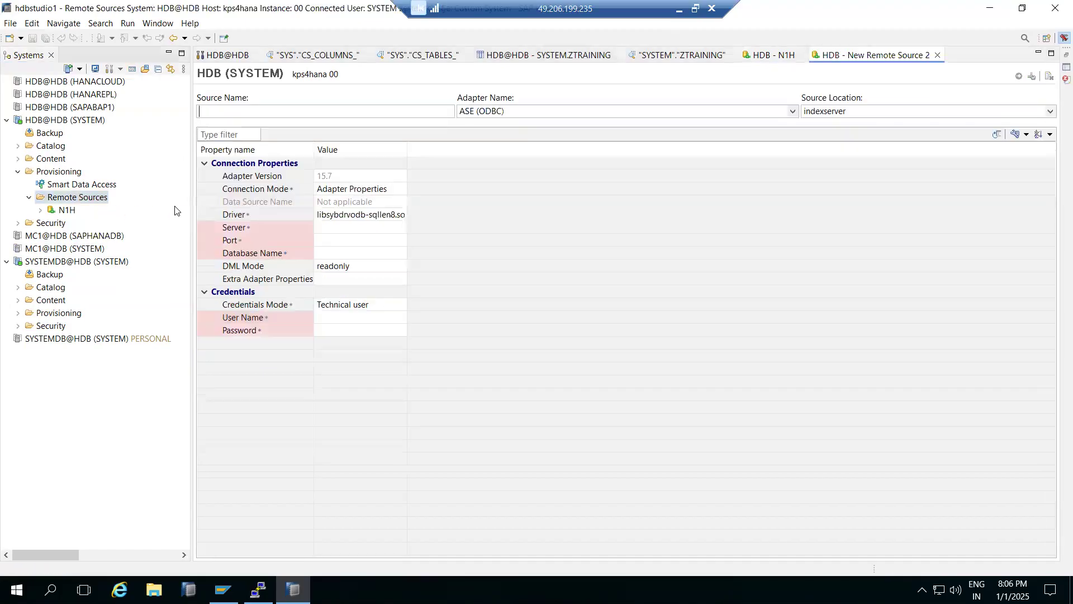
click(794, 111)
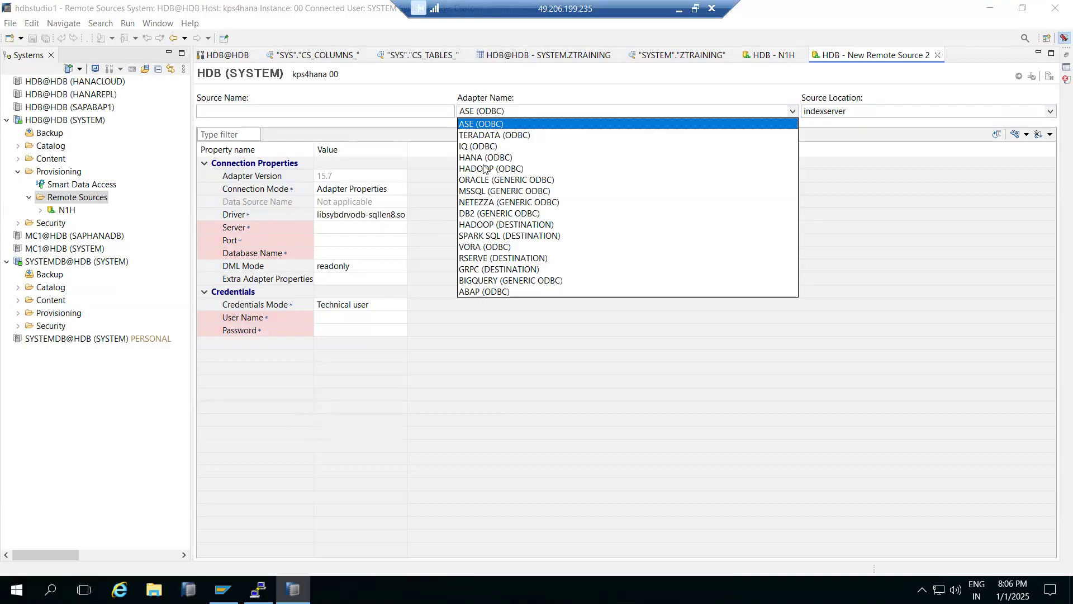
click(503, 224)
click(516, 112)
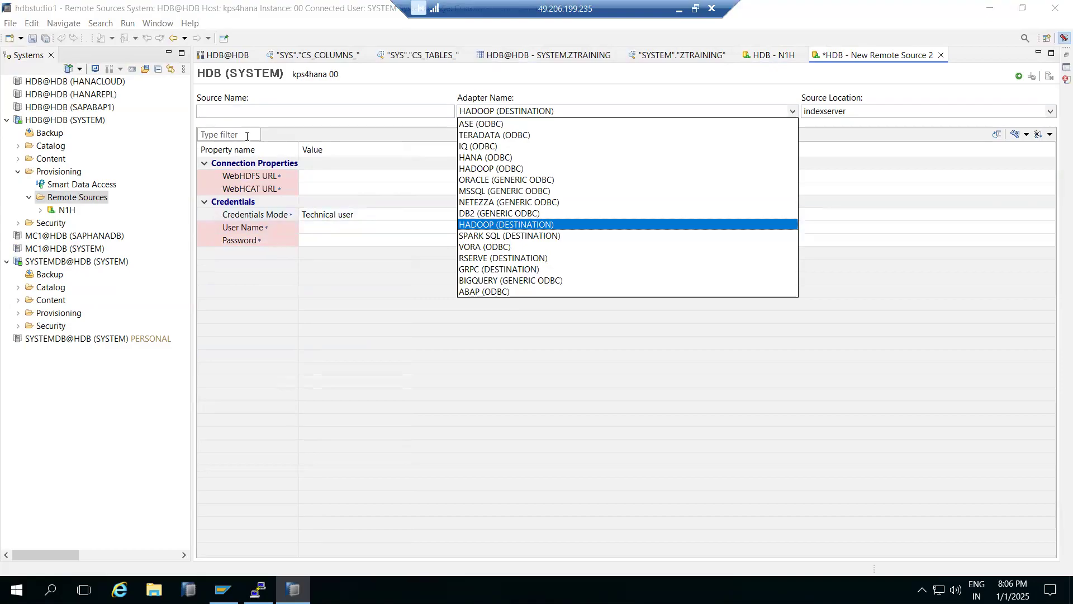
click(468, 291)
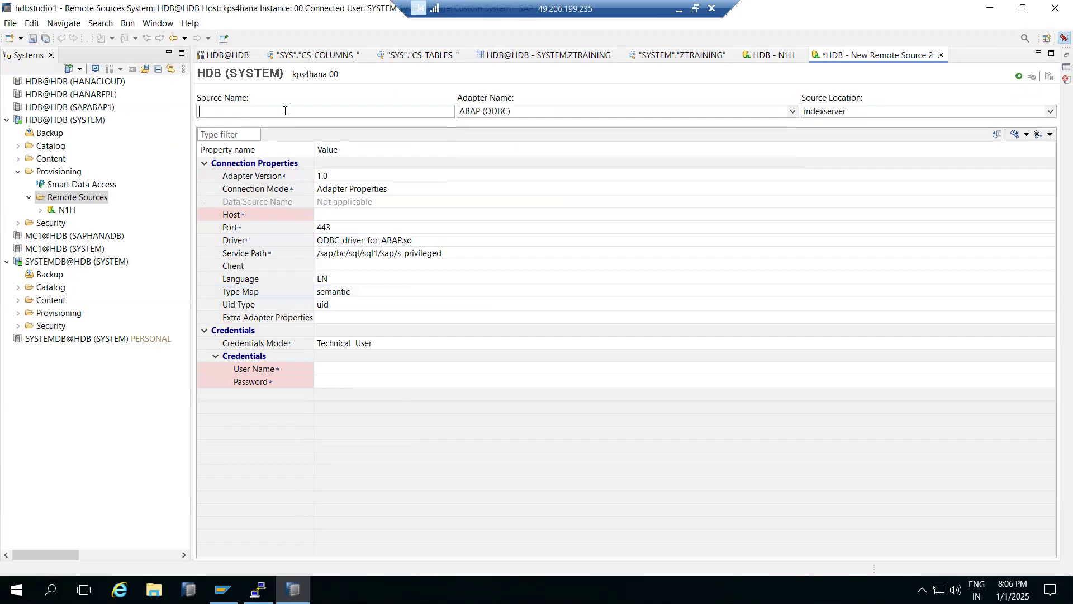
text(N1H)
- Select the whole Service Path value /sap/bc/sql/sql1/sap/s_privileged in the new remote source's connection properties
click(440, 257)
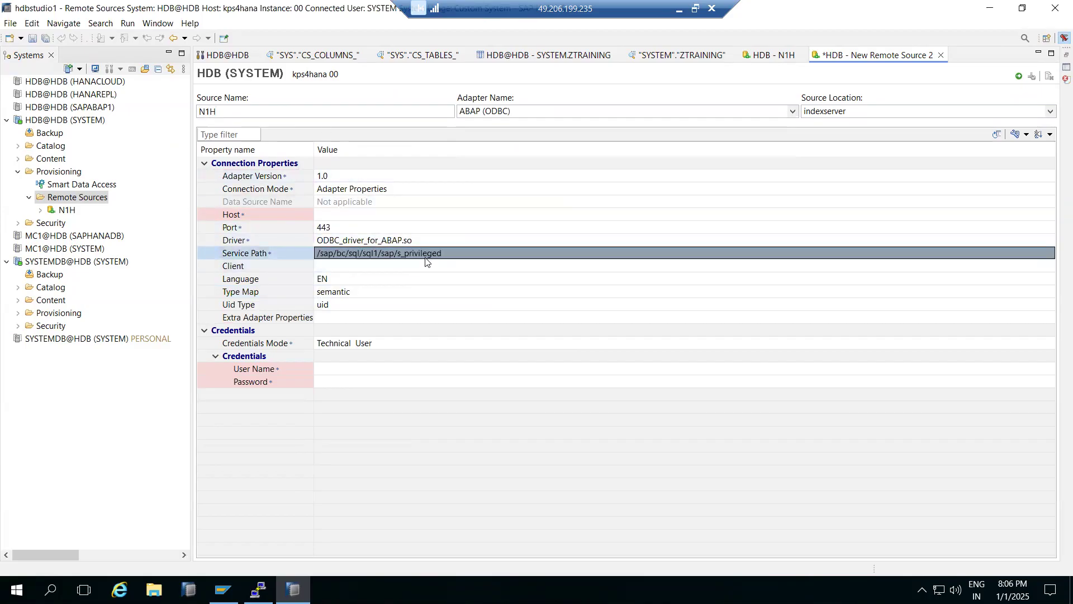
click(440, 258)
click(444, 253)
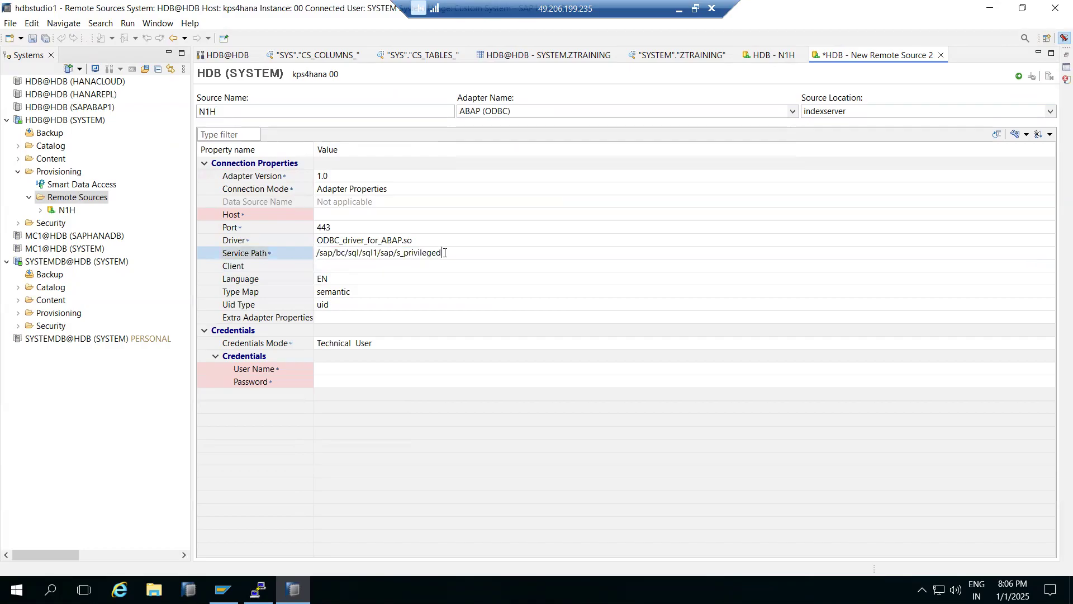
key(ctrl+a)
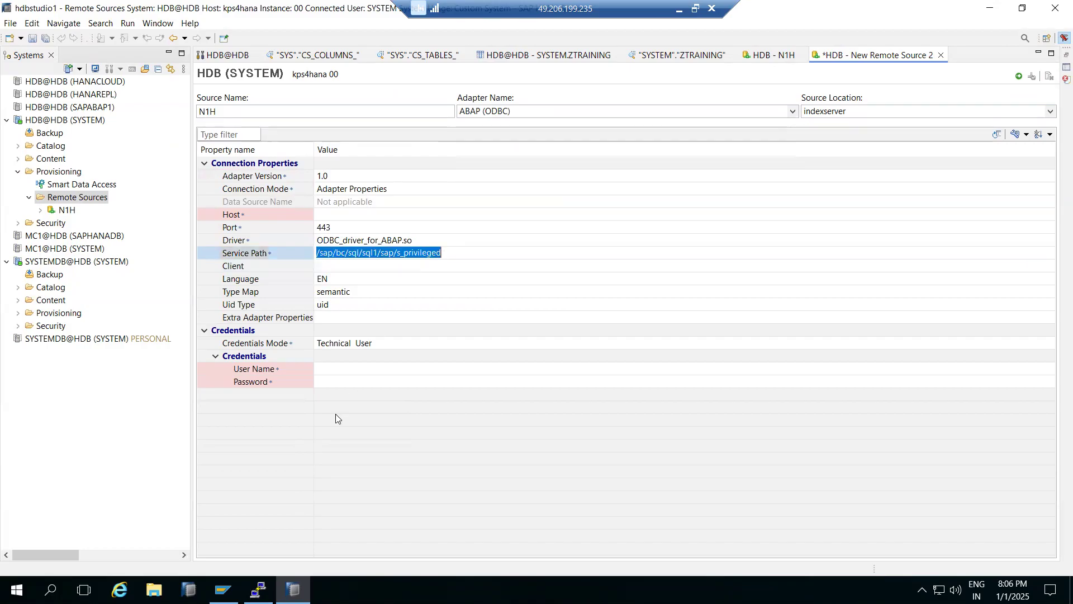
- Switch to SAP Logon, log on to SAP NW ON HANA as user basis with the account password, and open Define Services (SICF)
click(223, 589)
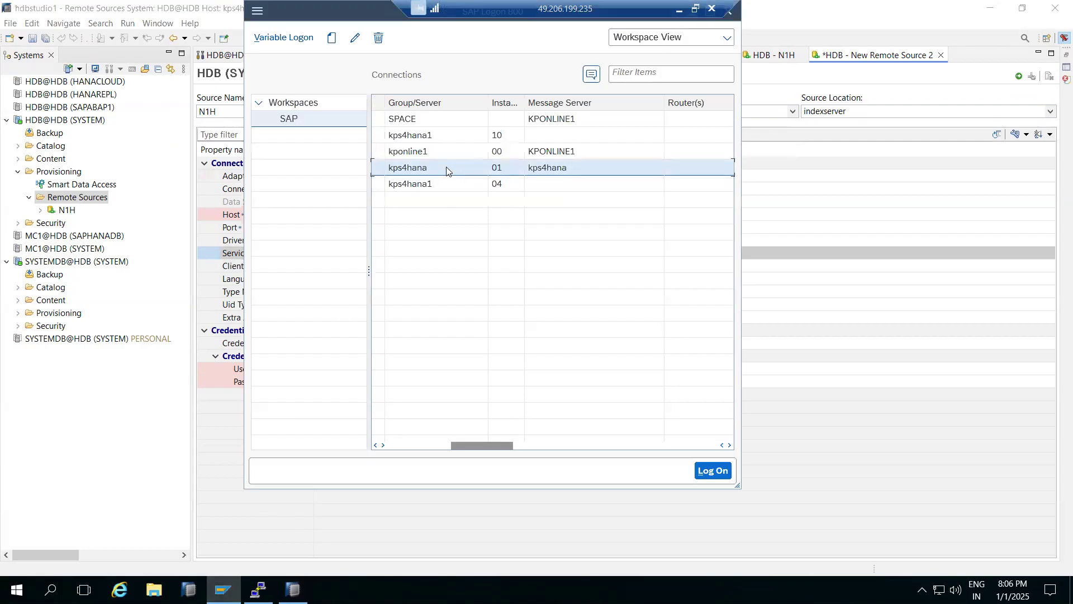
click(422, 446)
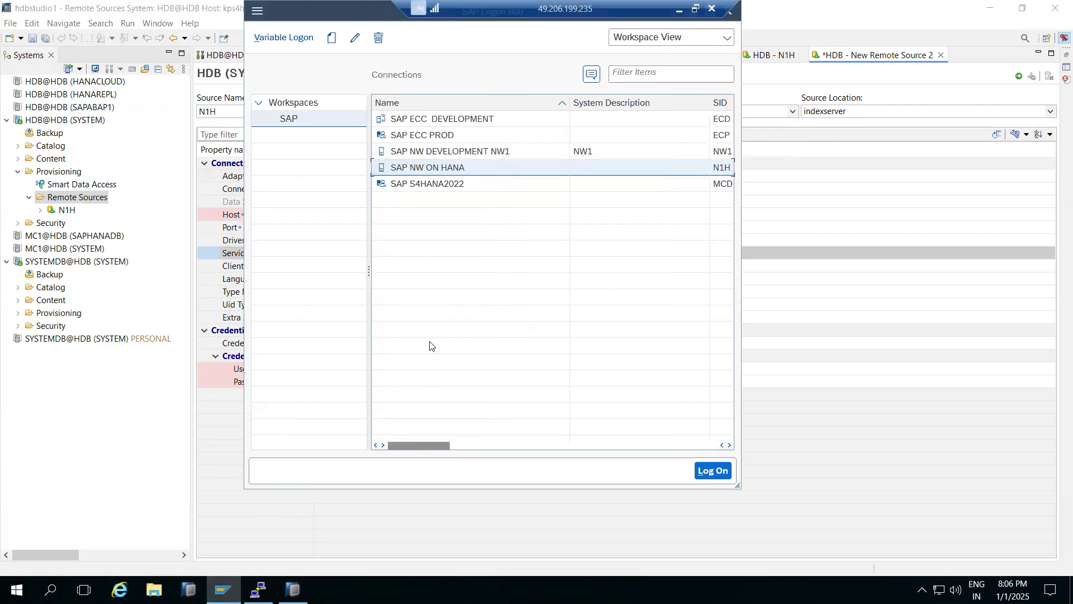
double_click(409, 168)
text(basis)
key(Tab)
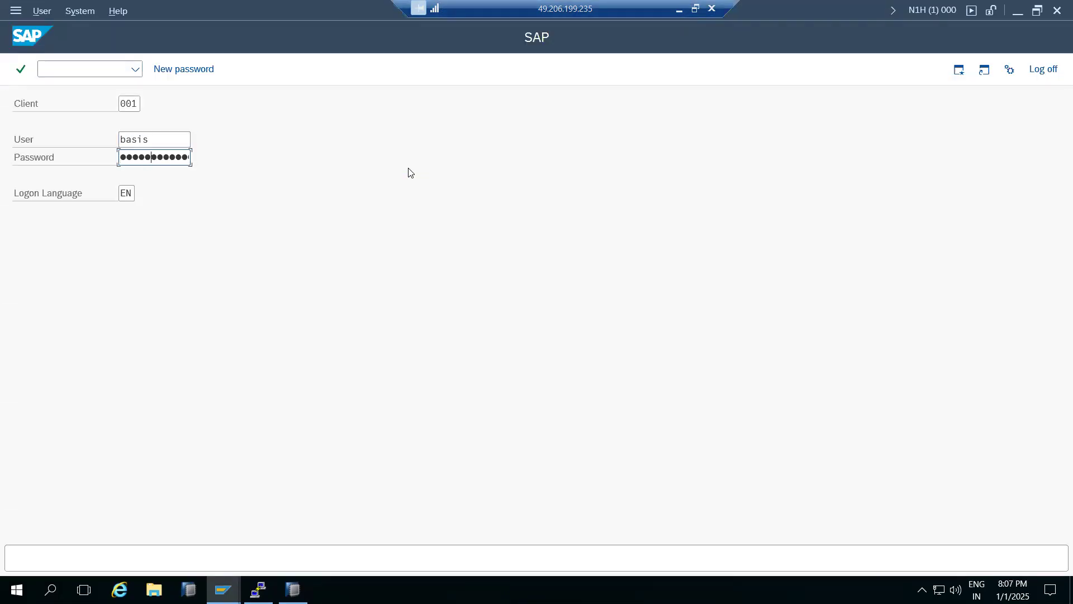
key(Return)
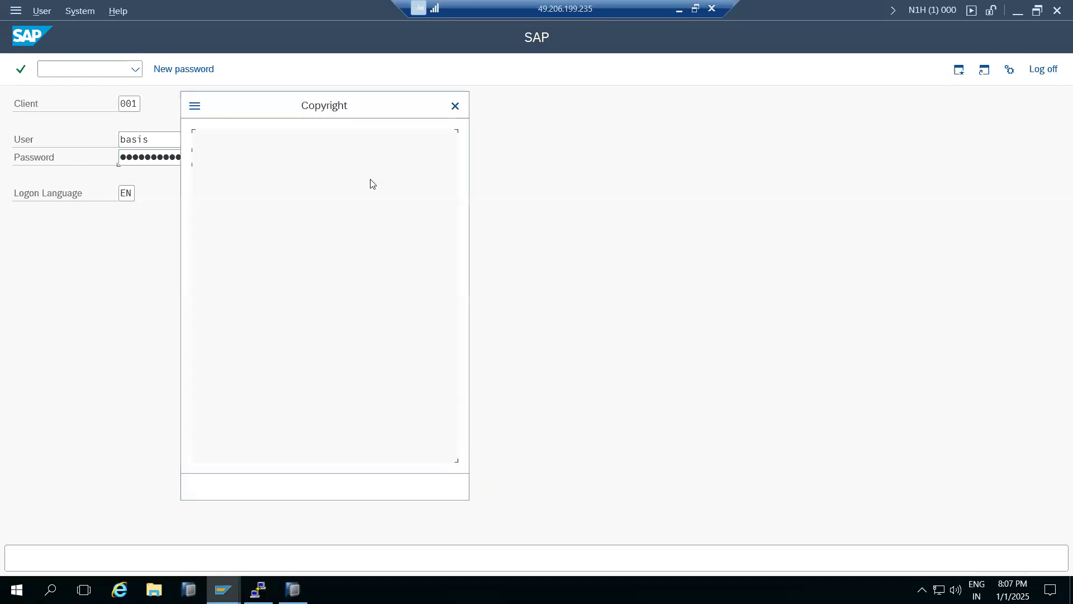
click(455, 106)
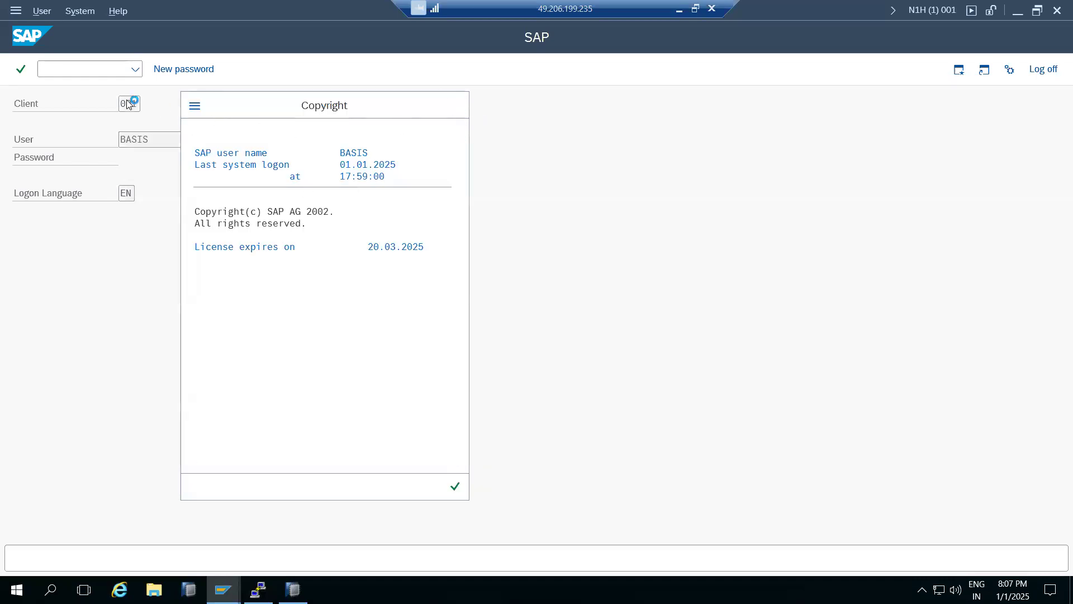
text(sicf)
key(Return)
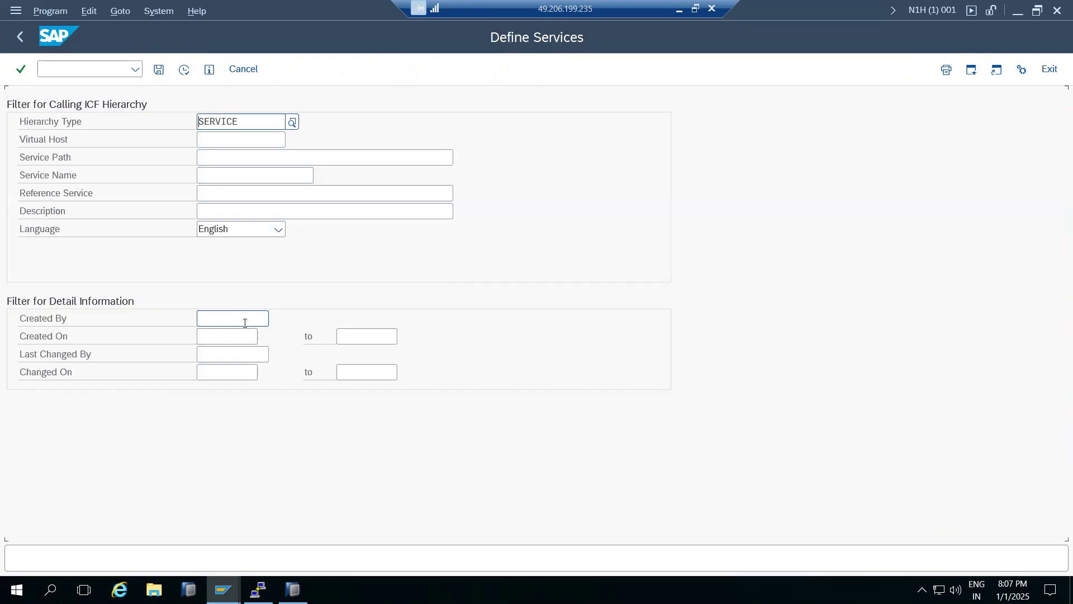
- Return to SAP Logon and log on to SAP NW DEVELOPMENT NW1 as user basis with the account password
mouse_move(222, 588)
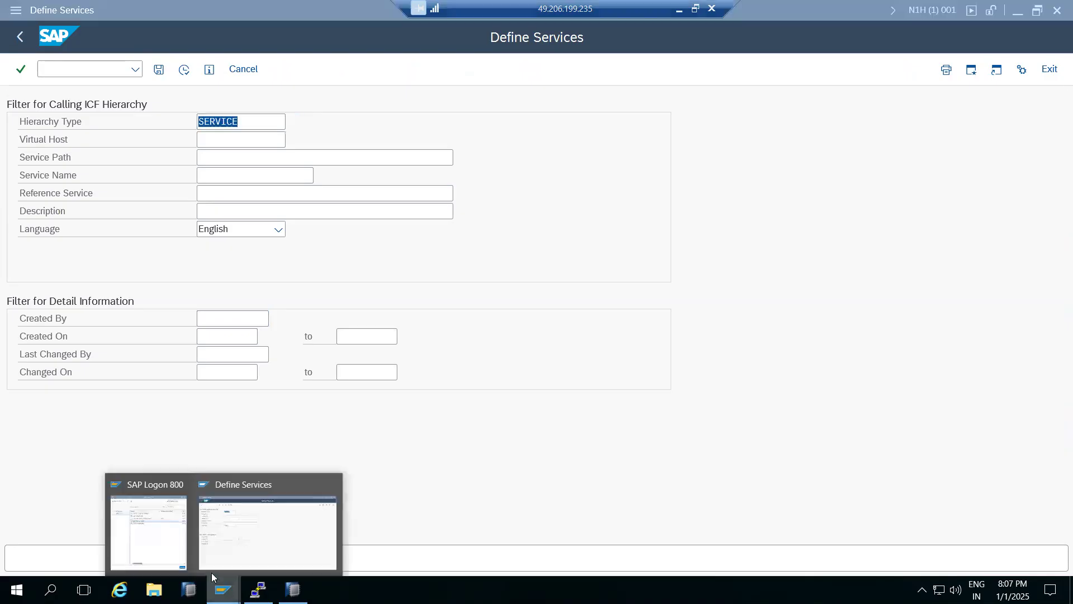
click(168, 536)
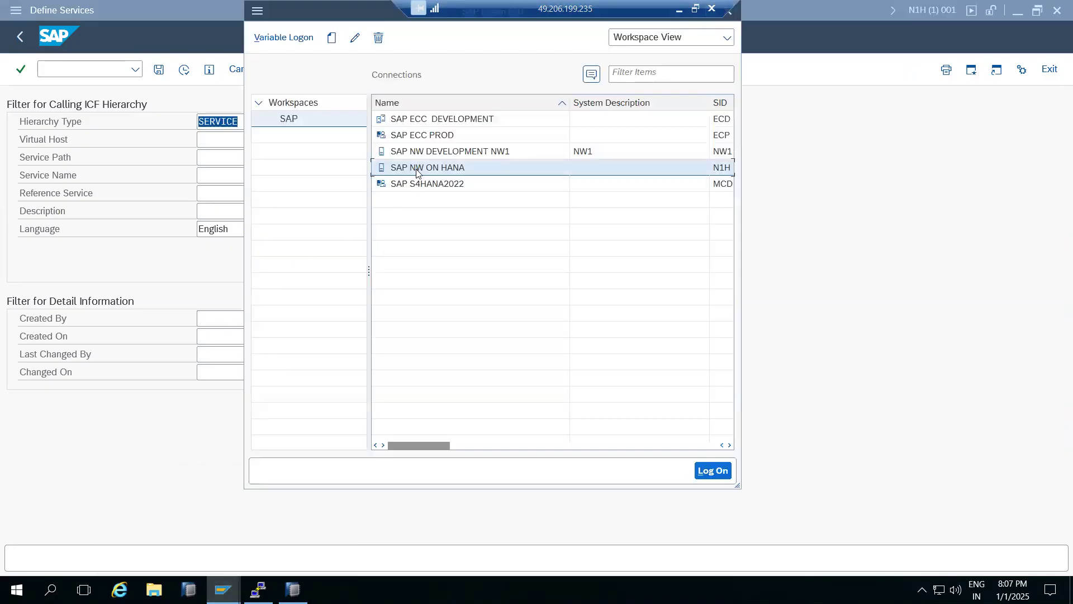
double_click(428, 156)
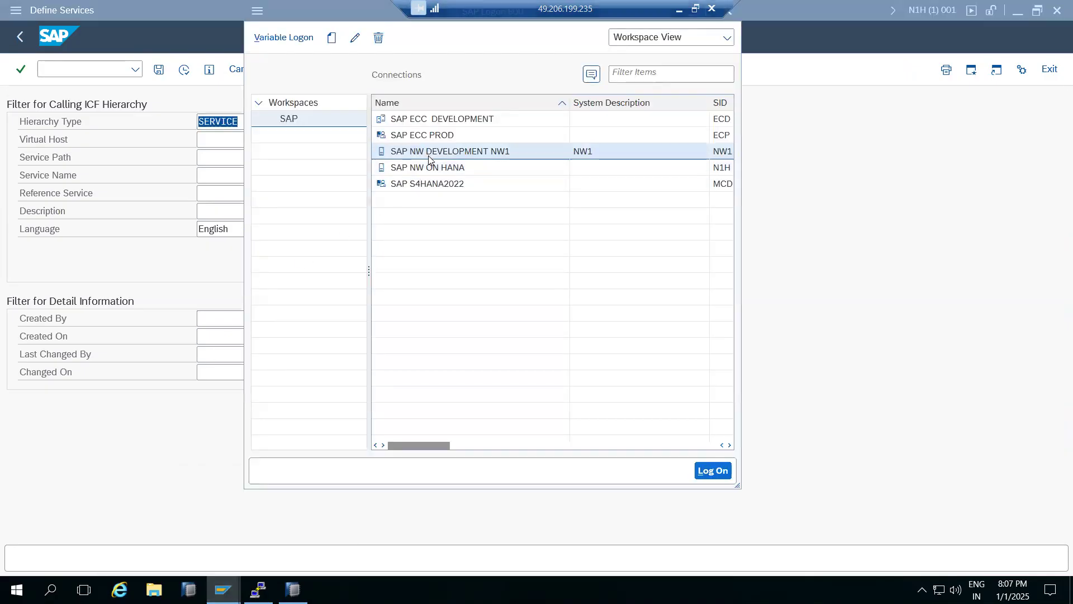
text(basis)
key(Tab)
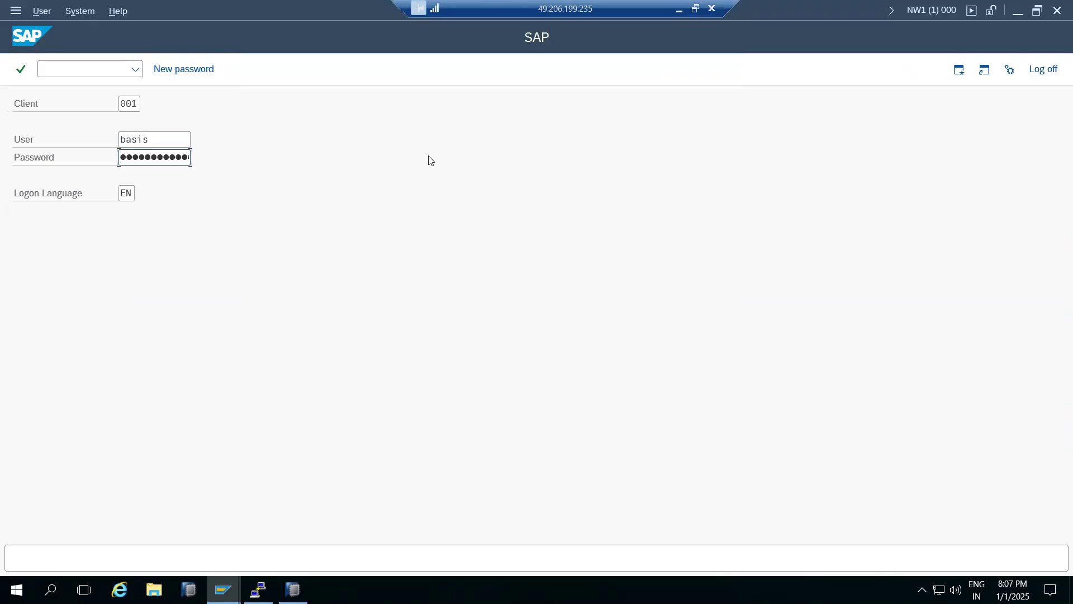
key(Return)
- Run transaction SICF in the NW1 system and activate the Service Path filter field
text(sicf)
key(Return)
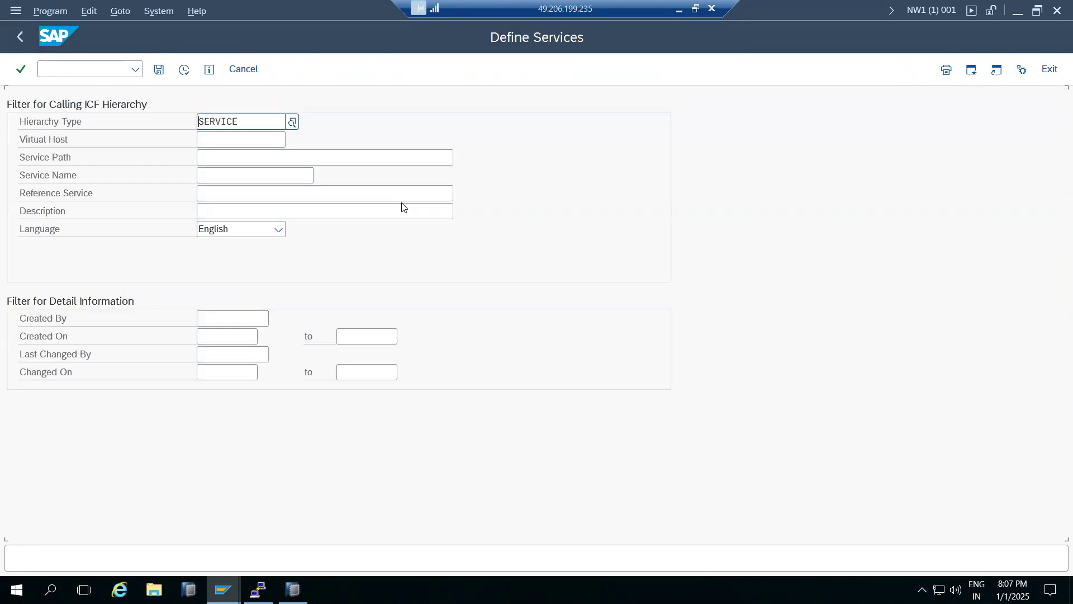
click(233, 162)
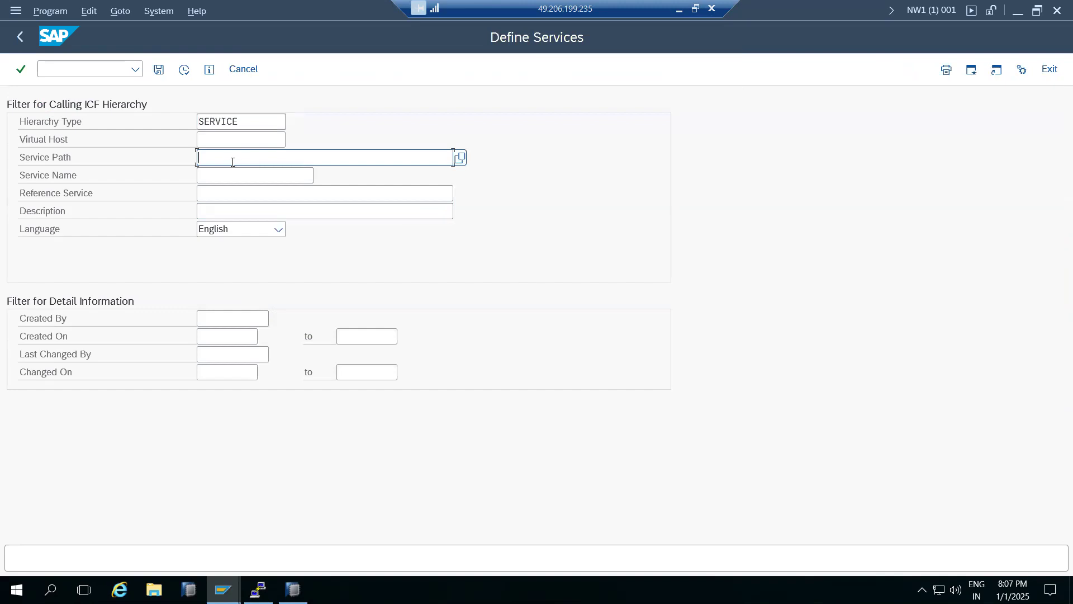
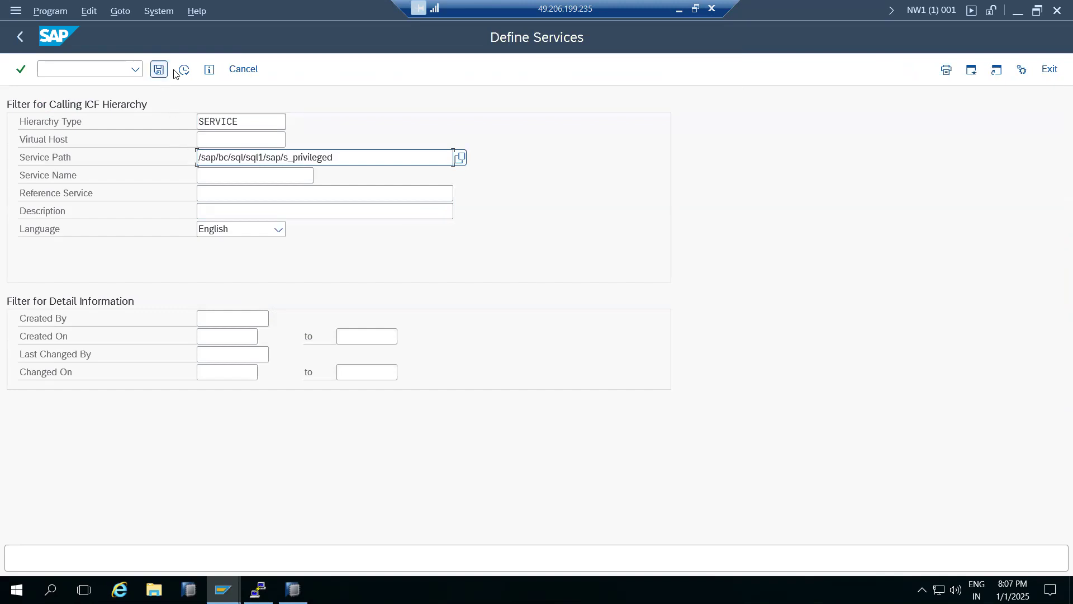
- Run the prefilled service search, then shorten the Service Path filter to /sap/bc/sql/sql1/sap/ and apply it
click(184, 70)
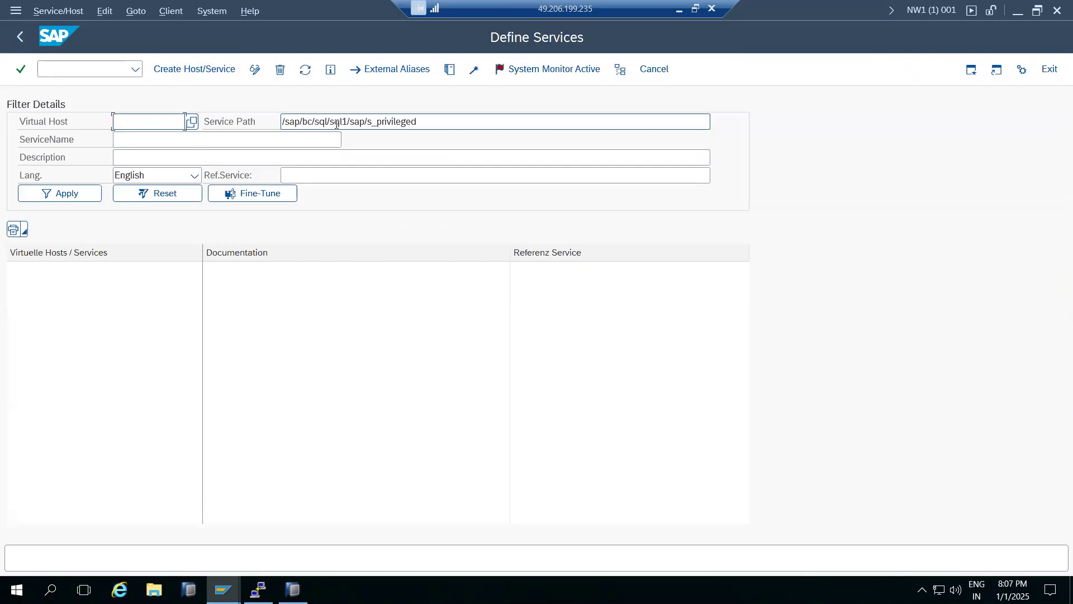
drag(367, 122, 472, 131)
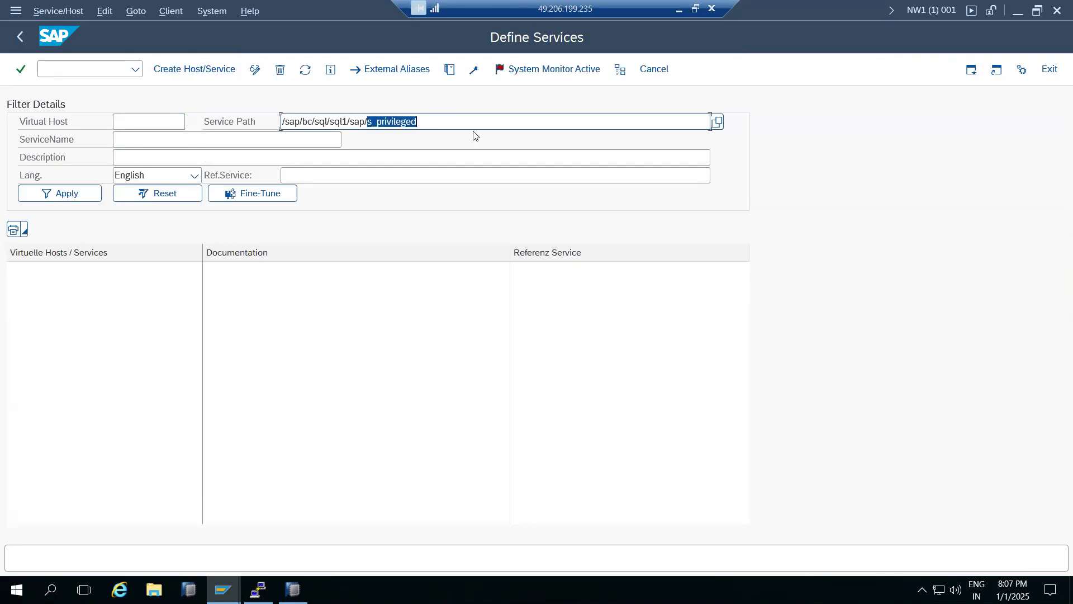
key(BackSpace)
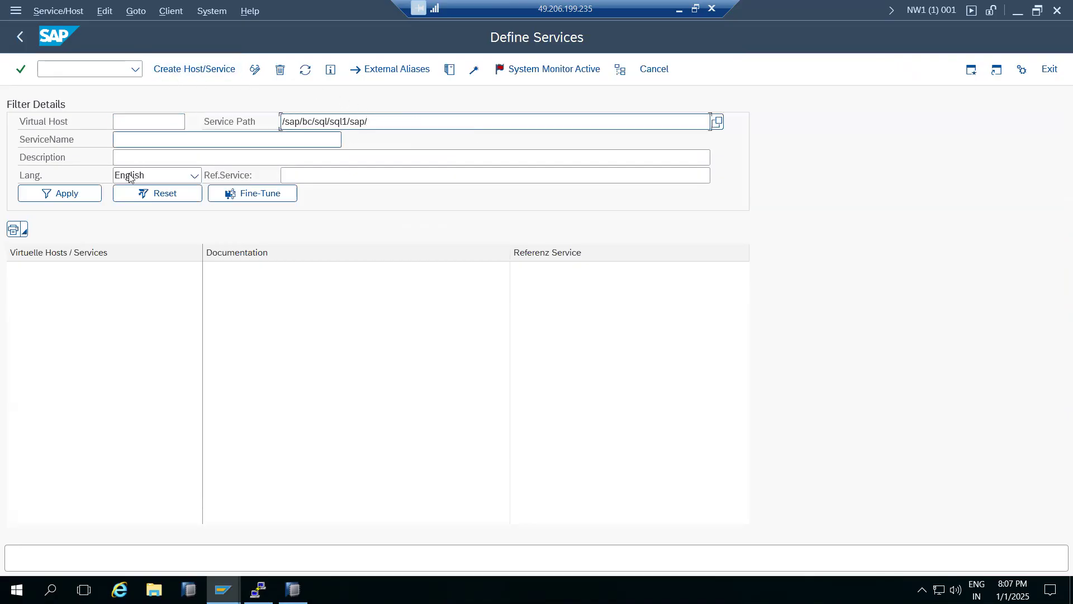
click(76, 196)
click(75, 195)
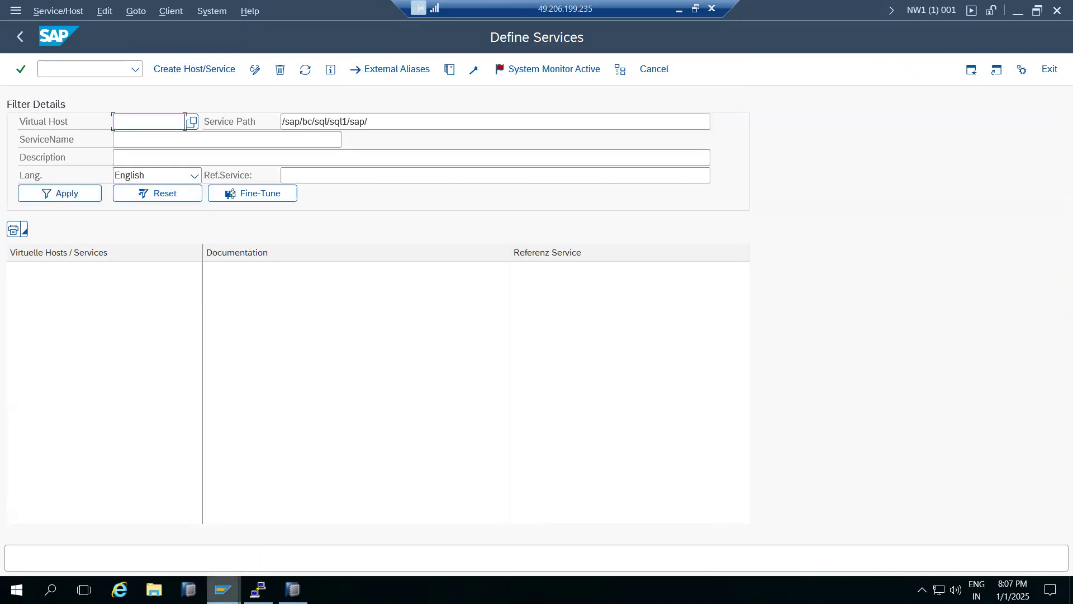
- Filter the services again with the Service Path set to /sap/bc/sql/sql1/sap
mouse_move(223, 590)
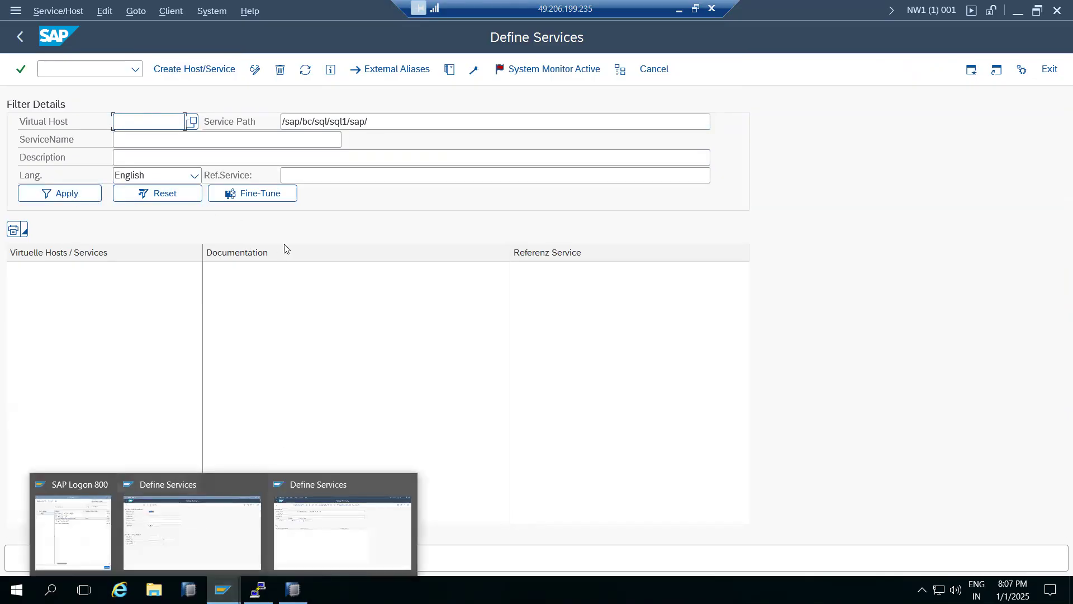
click(395, 120)
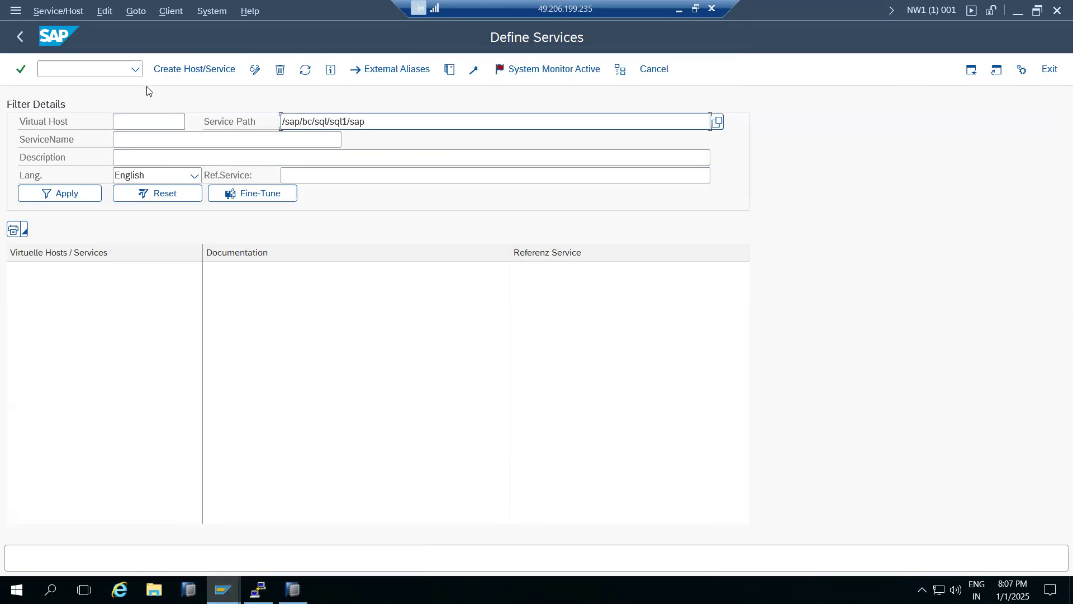
click(67, 199)
click(67, 199)
click(67, 199)
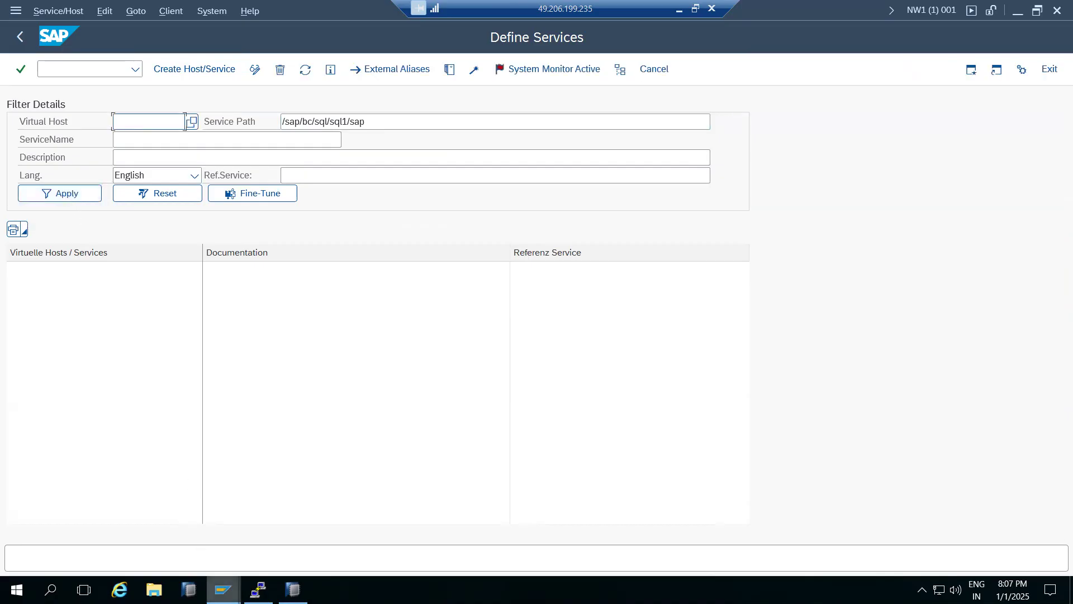
- Switch back to HANA Studio and show the new remote source's properties for the MSSQL (GENERIC ODBC) adapter
click(223, 590)
click(292, 590)
click(292, 589)
click(292, 589)
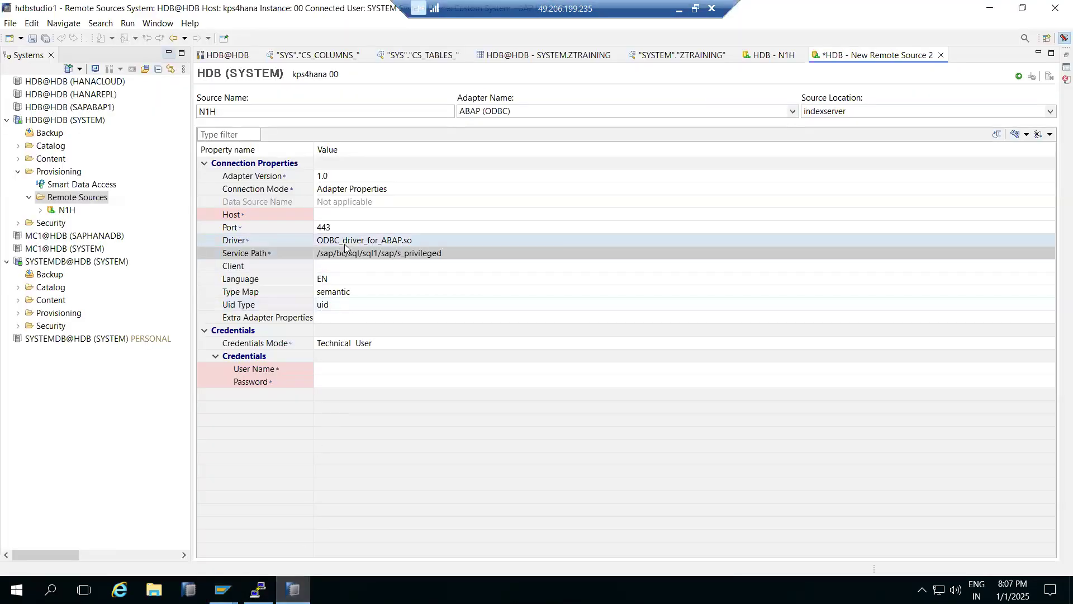
click(794, 112)
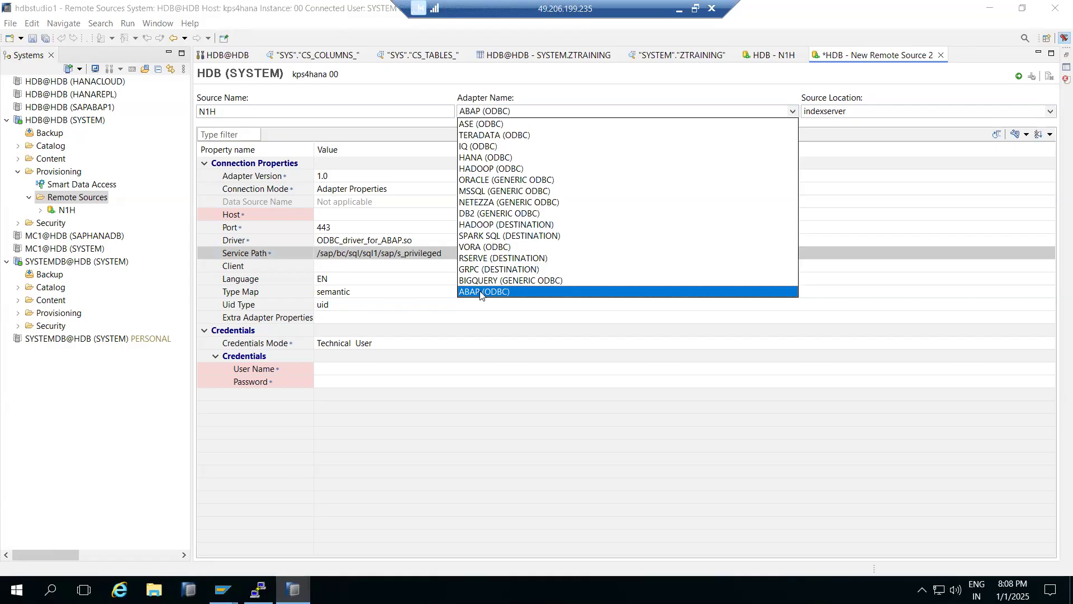
click(472, 192)
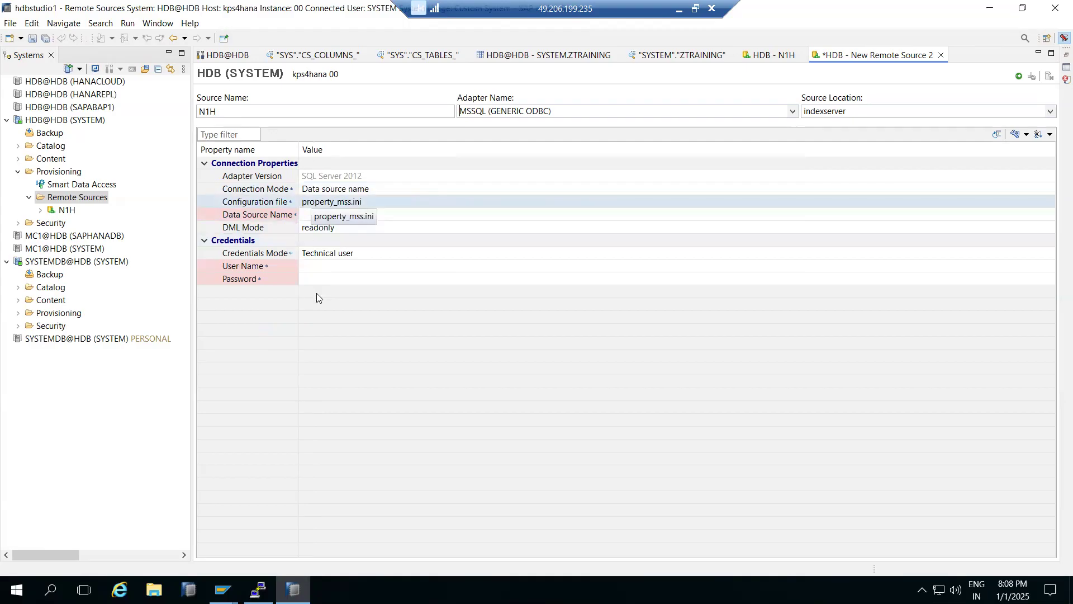
- Set the remote source's adapter to HANA (ODBC), with server kps4hana and port 30013
click(791, 115)
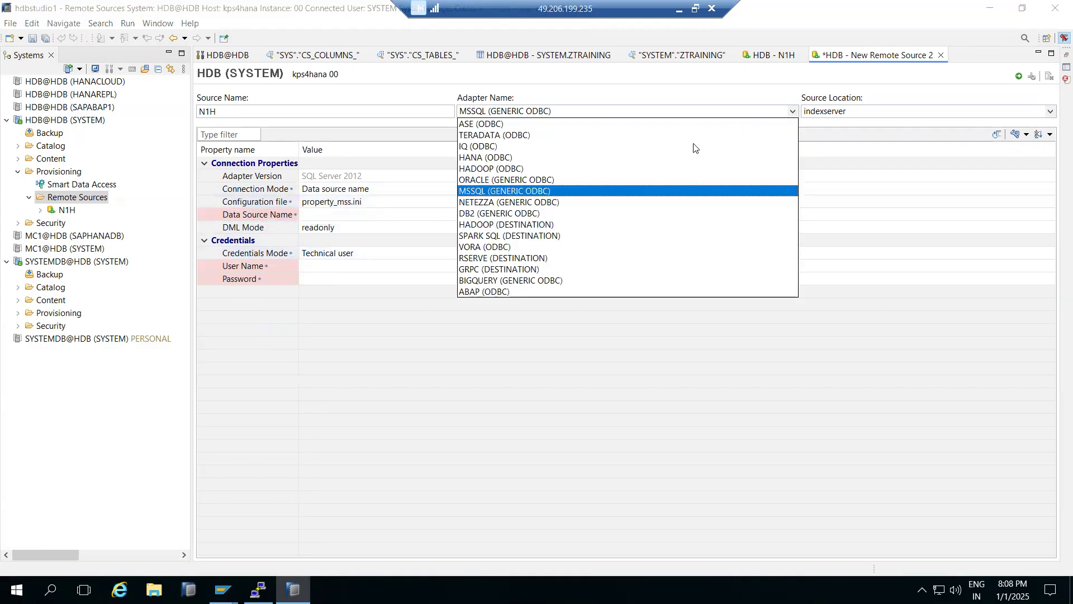
click(485, 157)
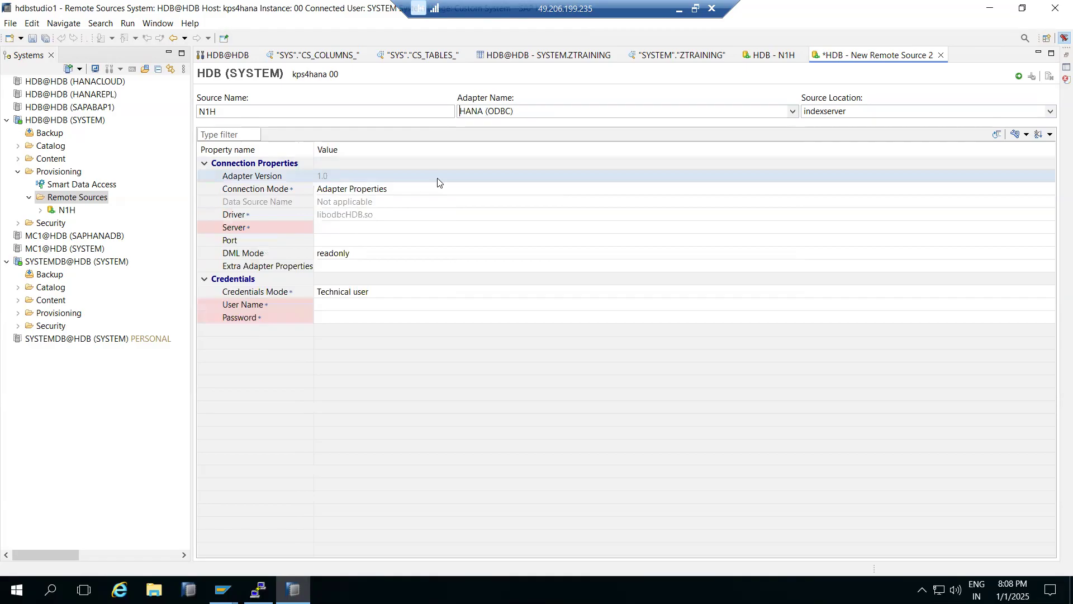
click(355, 228)
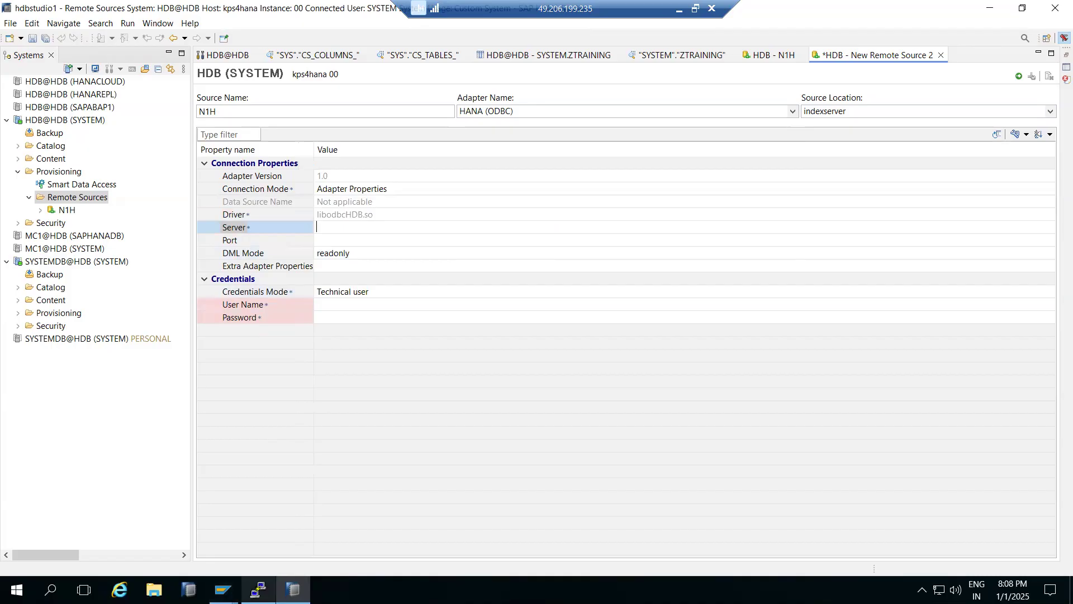
click(258, 589)
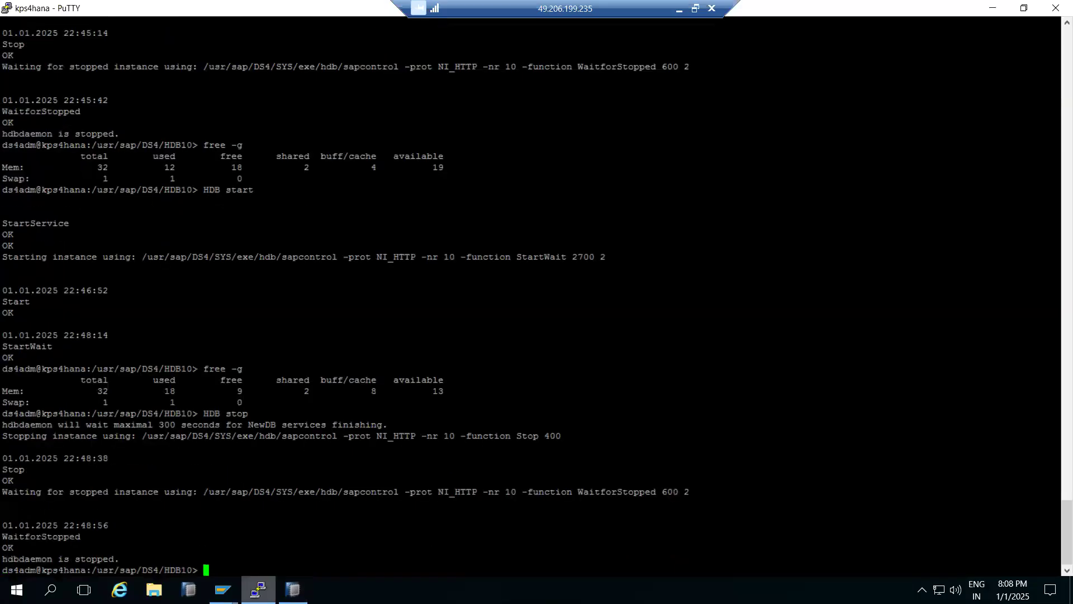
click(258, 589)
click(341, 228)
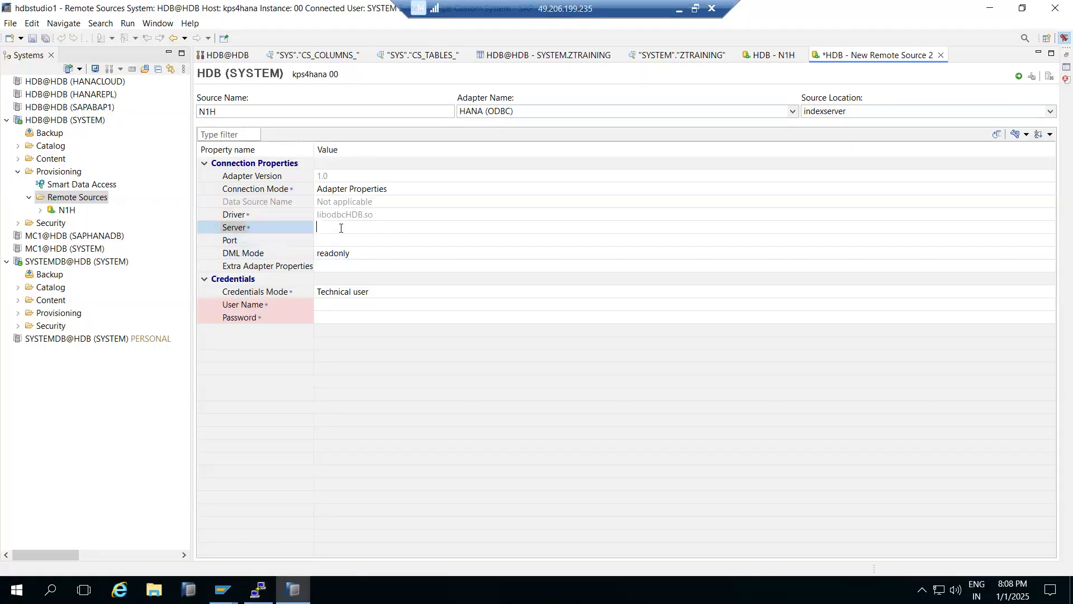
text(kps4hana)
click(347, 241)
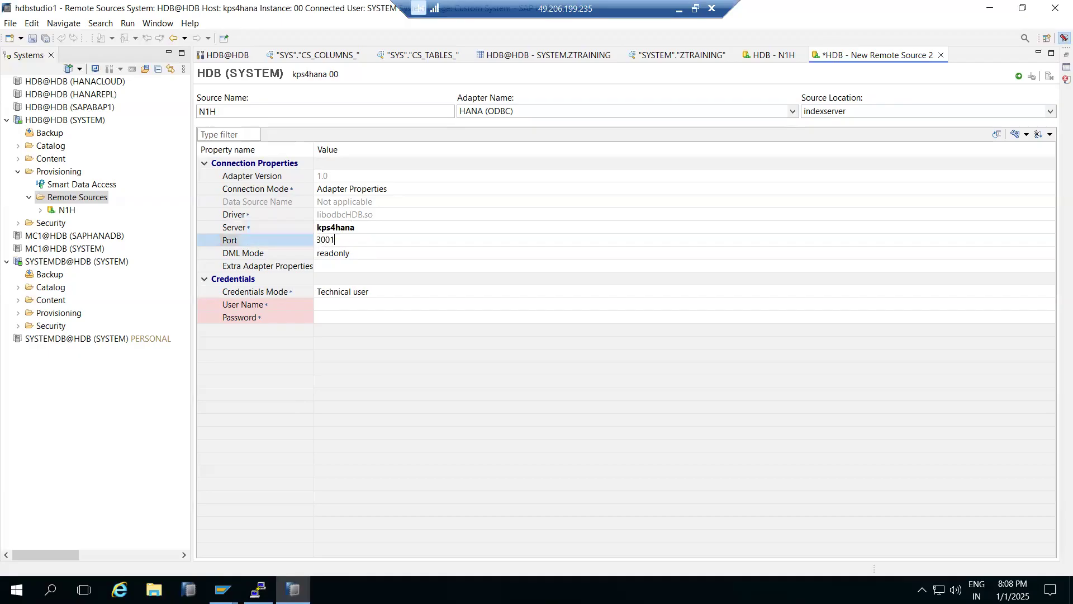
text(30013)
- Fill in the remote source's credentials with user name system and the account password, and try to create the source
click(332, 306)
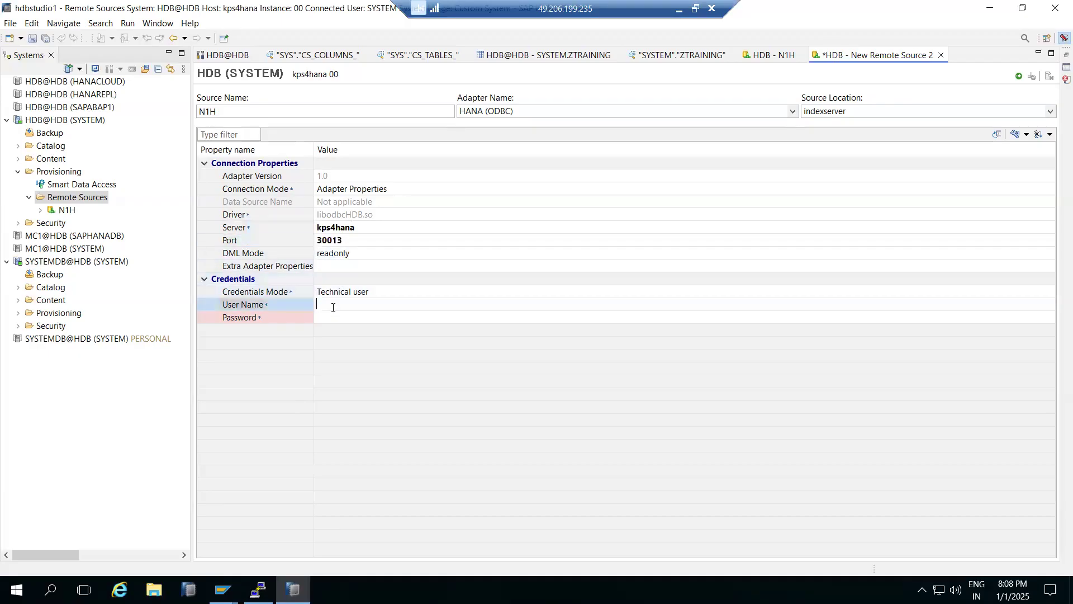
text(system)
click(333, 311)
text(M•••••)
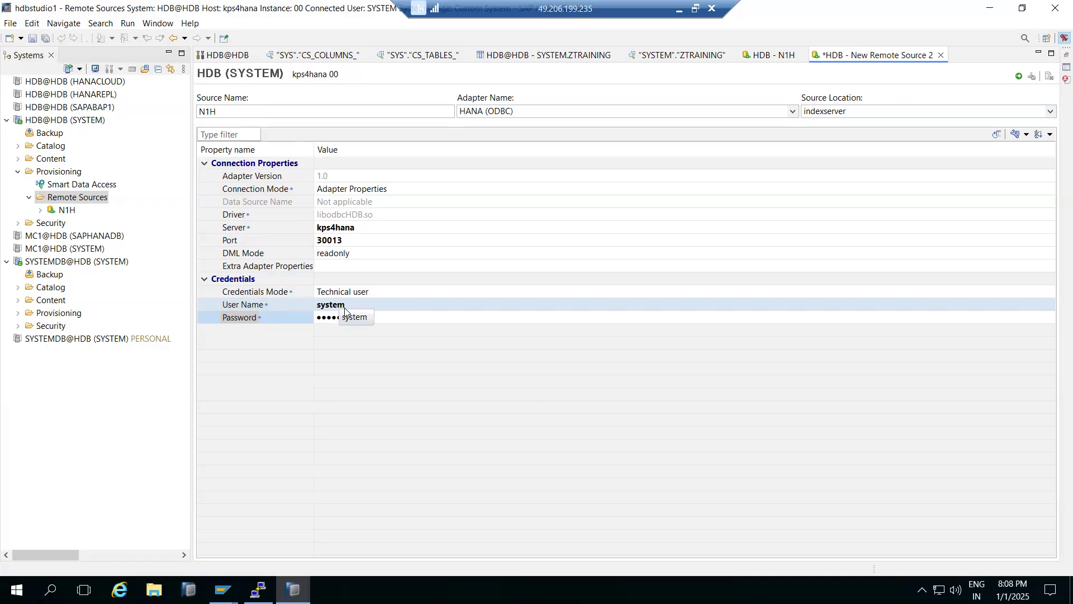
key(BackSpace)
key(BackSpace)
key(BackSpace)
key(BackSpace)
key(BackSpace)
key(BackSpace)
text(••)
key(Return)
click(1018, 77)
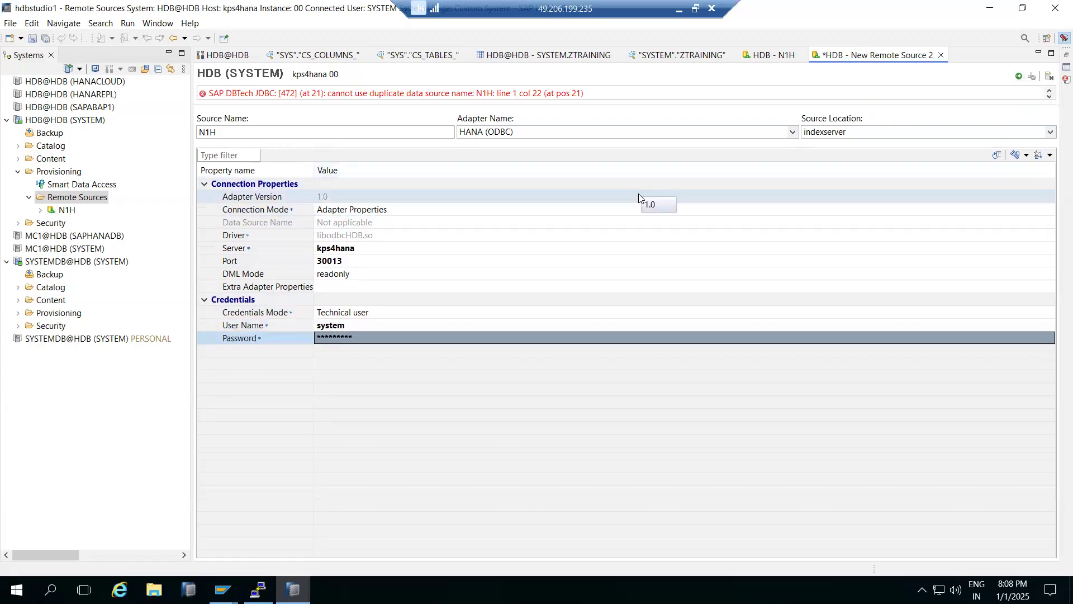
- Change the remote source's name to N1H1 and create it
click(230, 134)
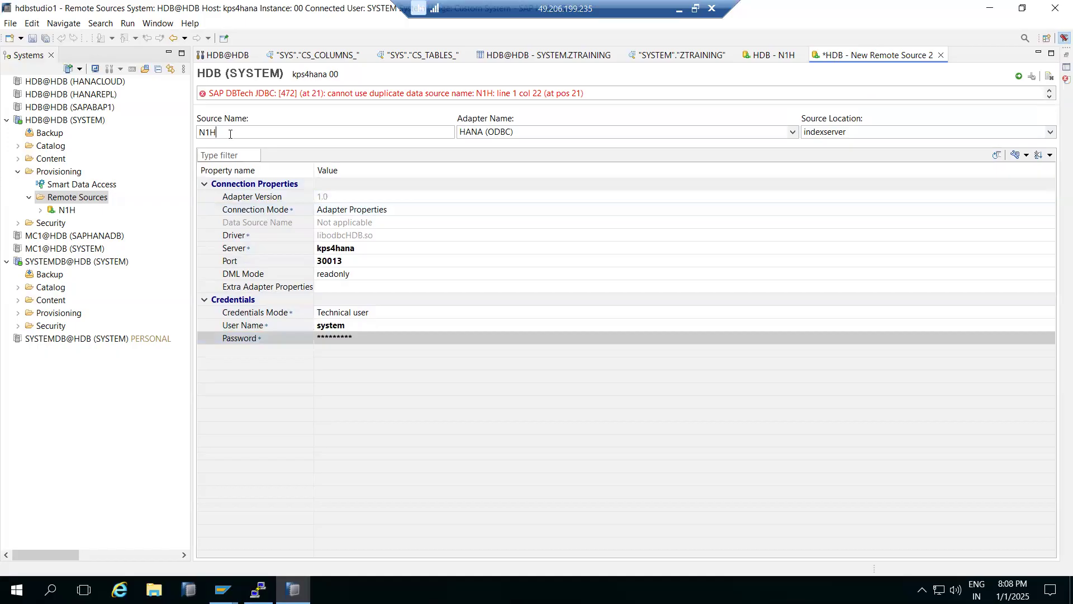
text(1)
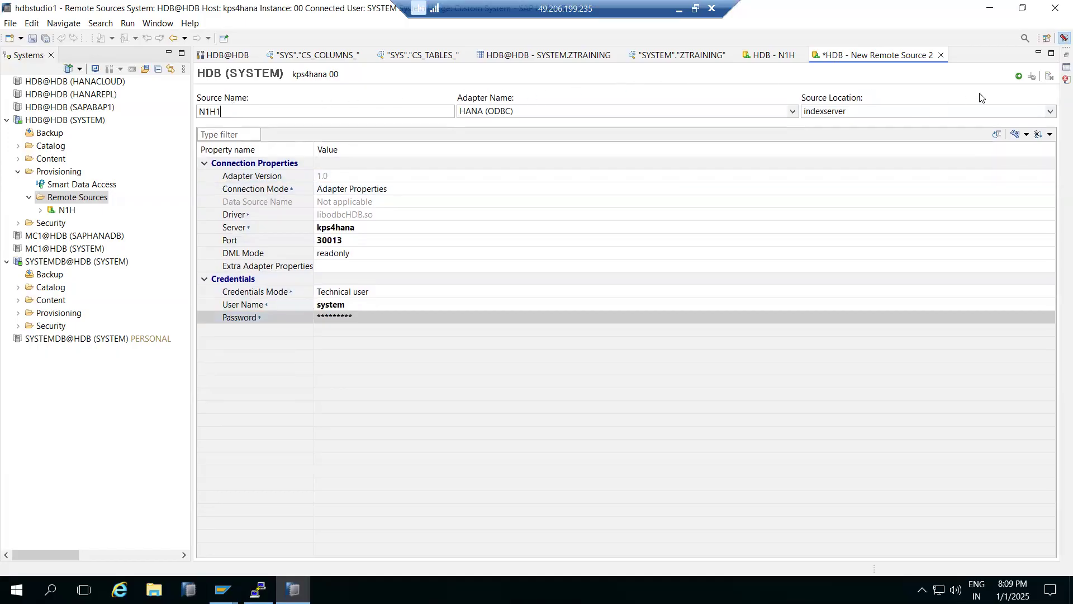
click(1018, 77)
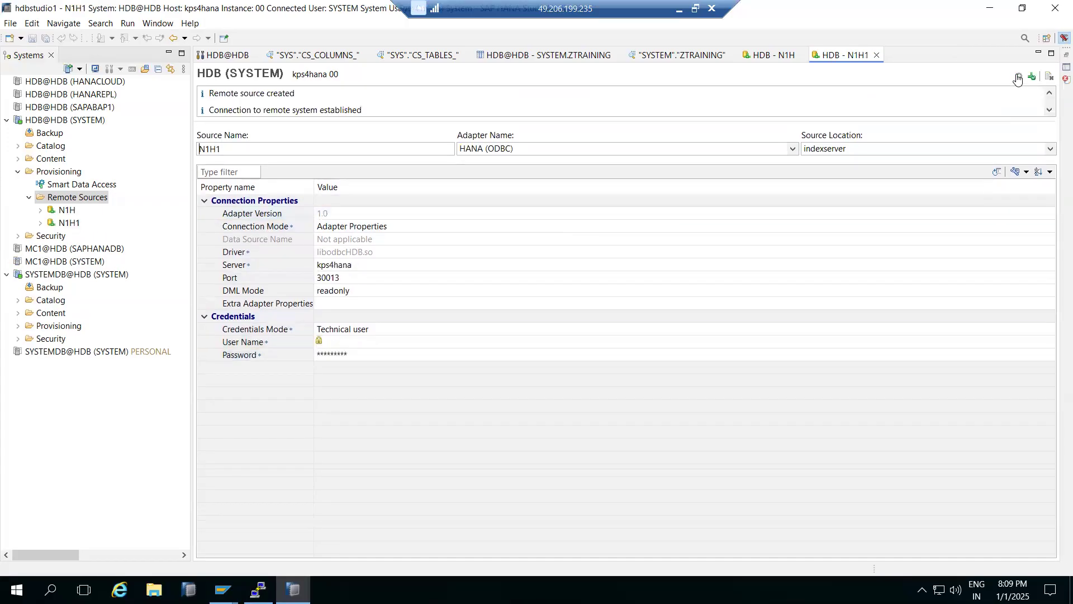
- Expand the N1H1 remote source and list the tables of its SYS schema
click(41, 223)
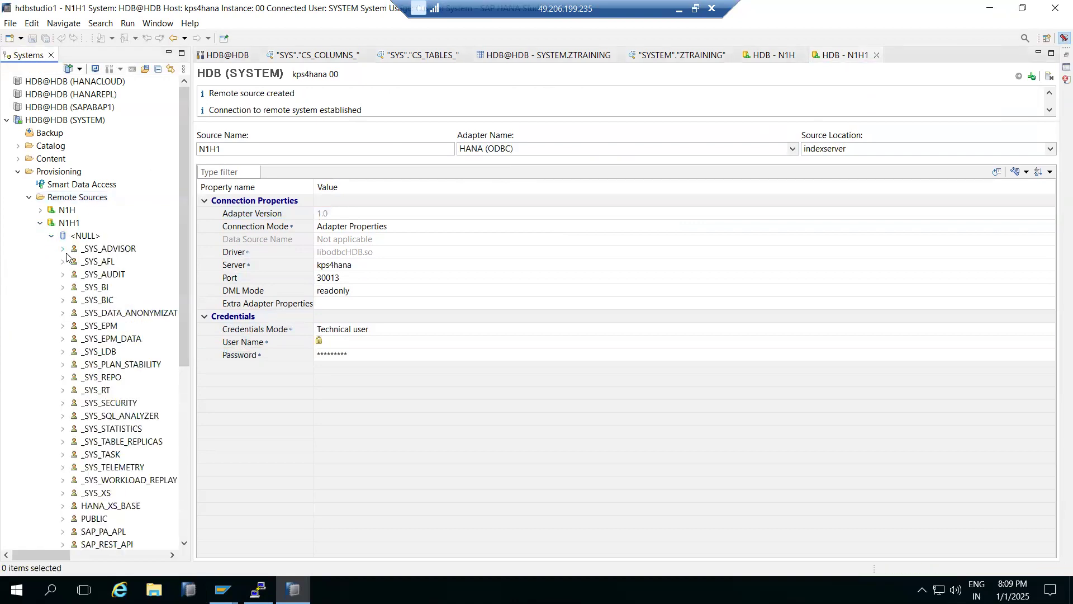
scroll(54, 261, down, 4)
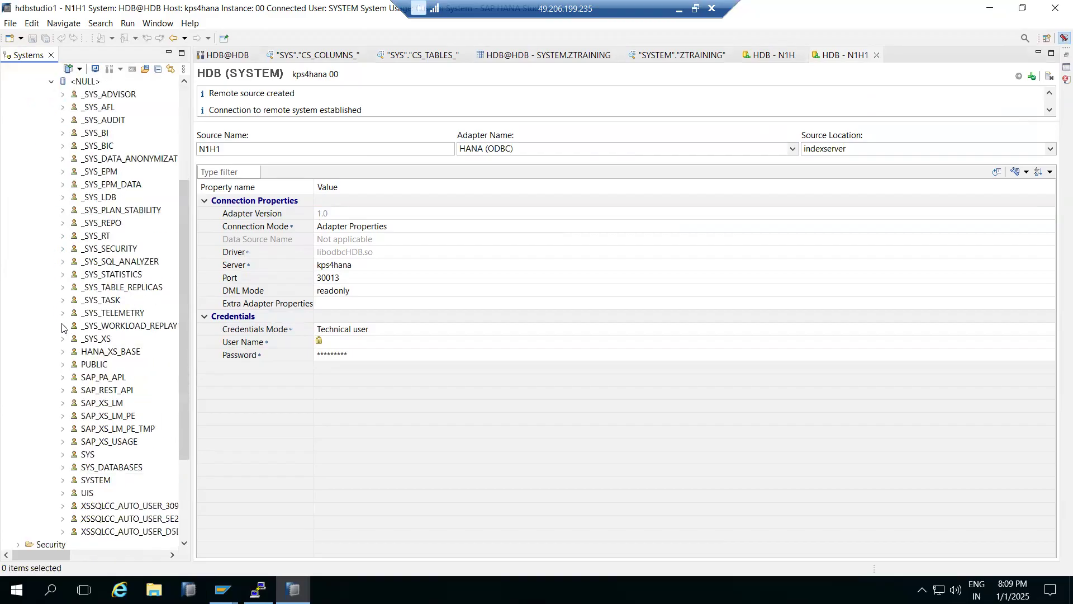
click(64, 287)
scroll(68, 277, down, 4)
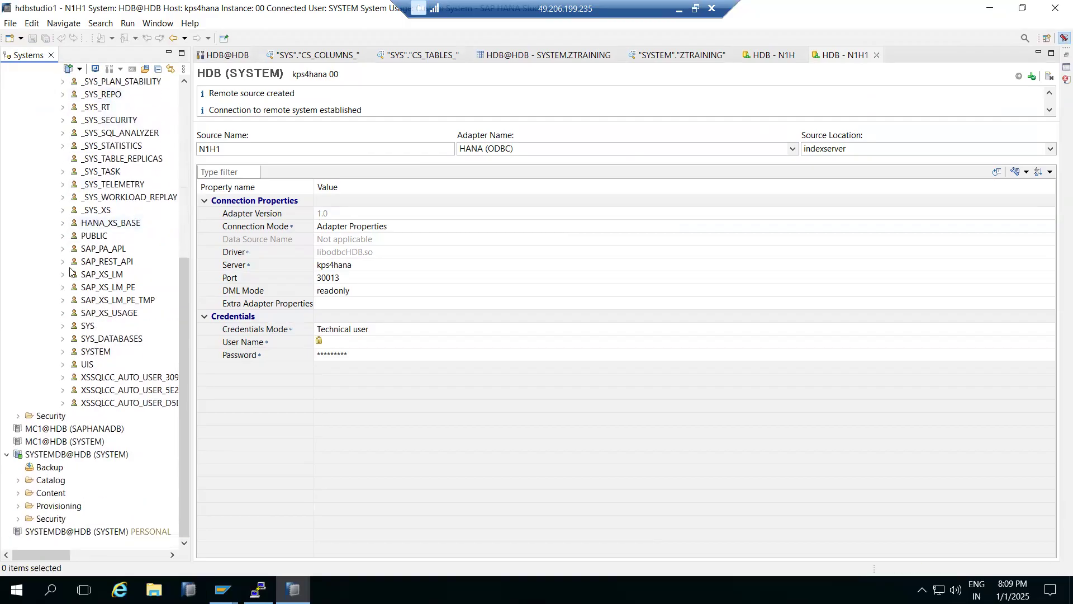
click(63, 327)
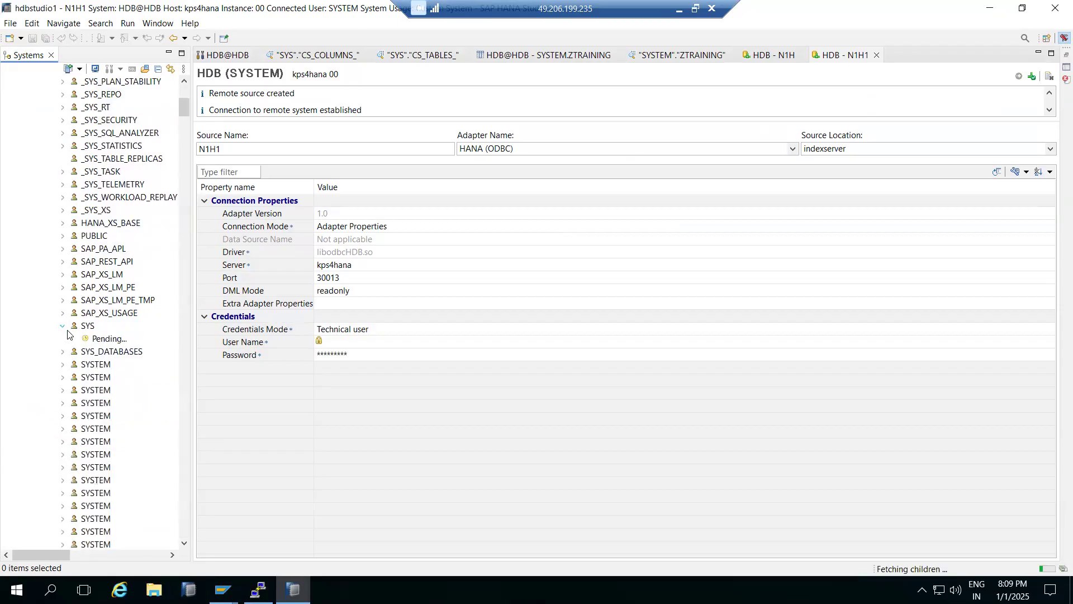
scroll(72, 335, down, 6)
scroll(79, 345, down, 20)
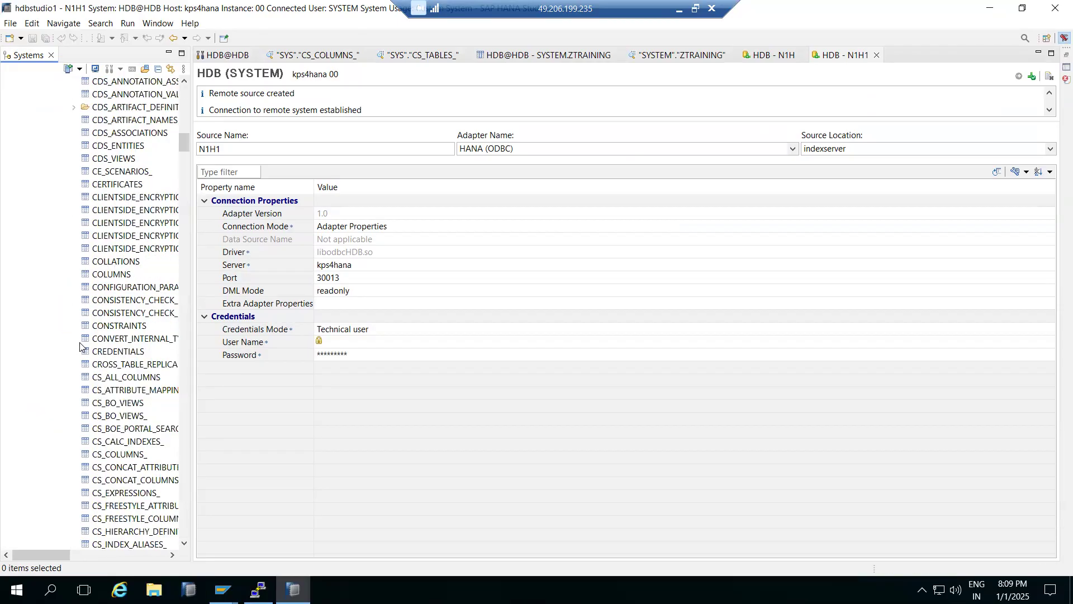
- Add the remote CS_BO_VIEWS table as virtual table N1H1_CS_BO_VIEWS in the SYSTEM schema
right_click(102, 330)
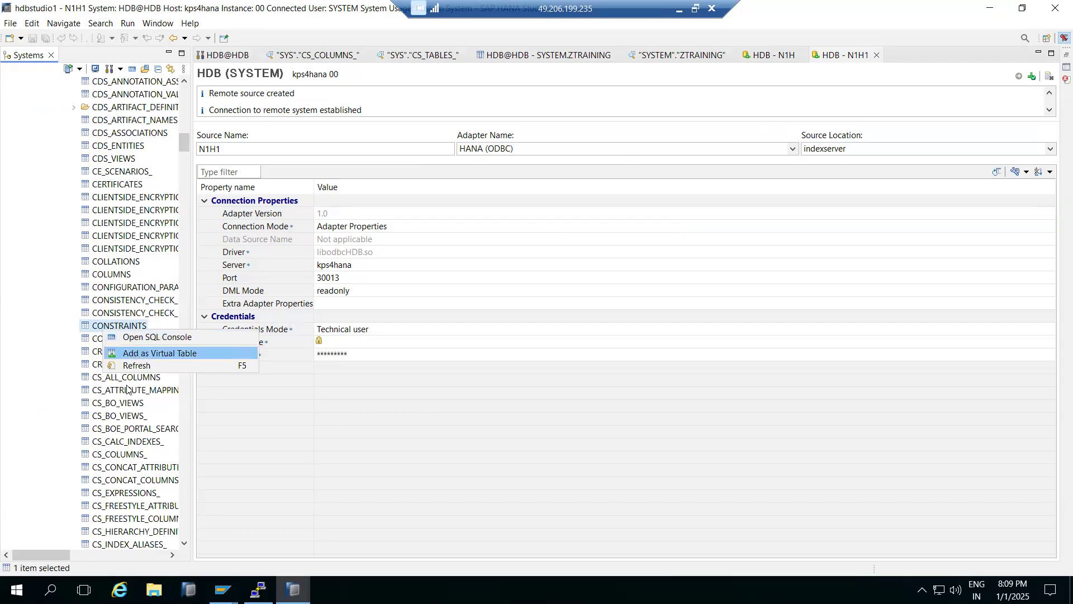
click(120, 405)
right_click(120, 405)
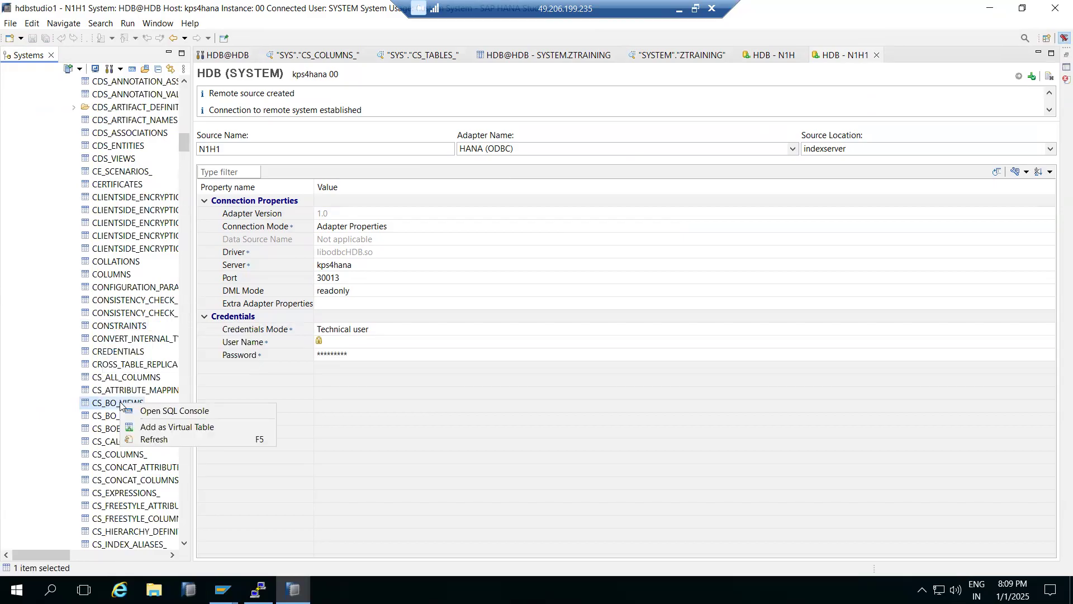
click(155, 428)
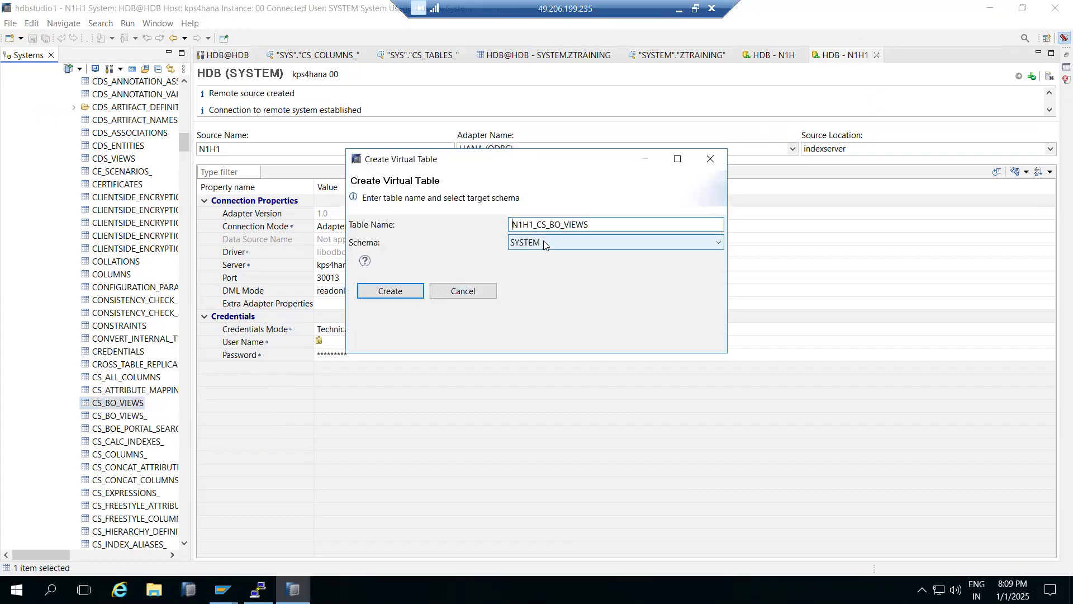
click(401, 289)
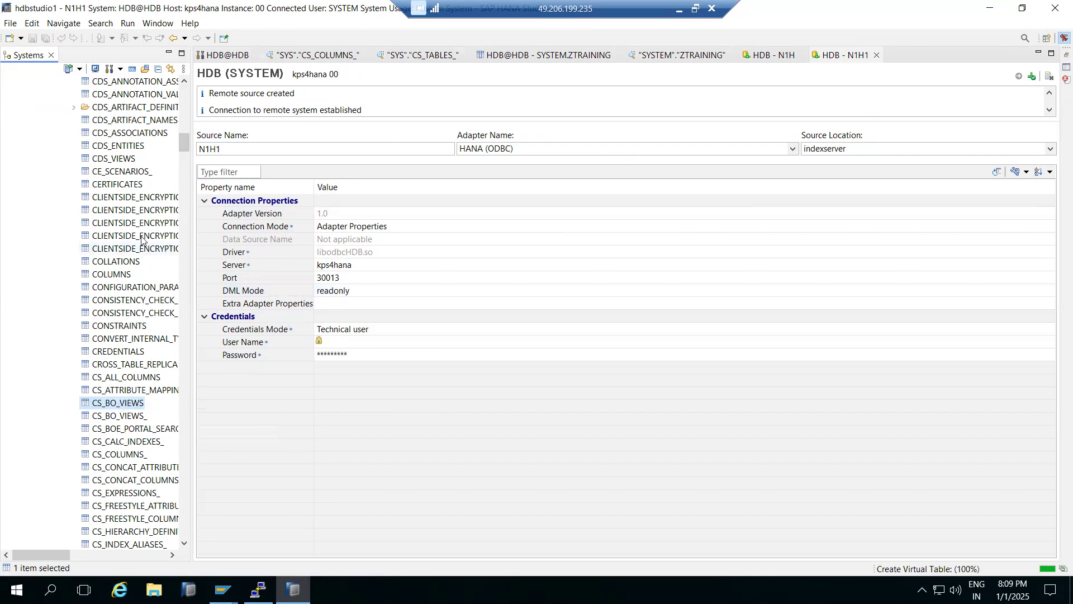
click(685, 301)
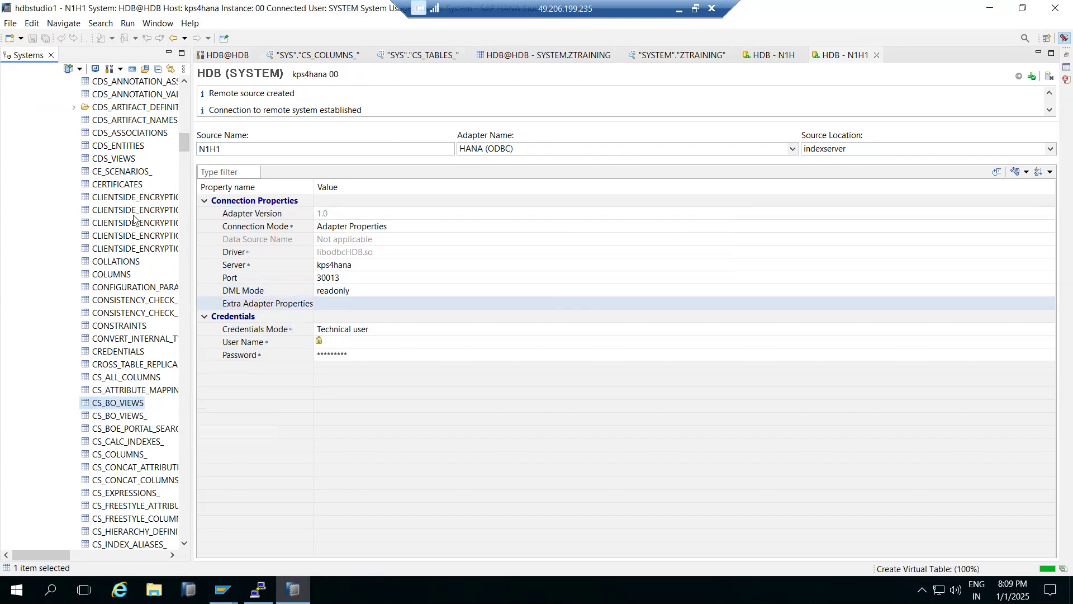
- Open the data preview of the virtual table N1H1_CS_BO_VIEWS in the SYSTEM schema's tables
scroll(115, 212, up, 20)
scroll(116, 211, up, 11)
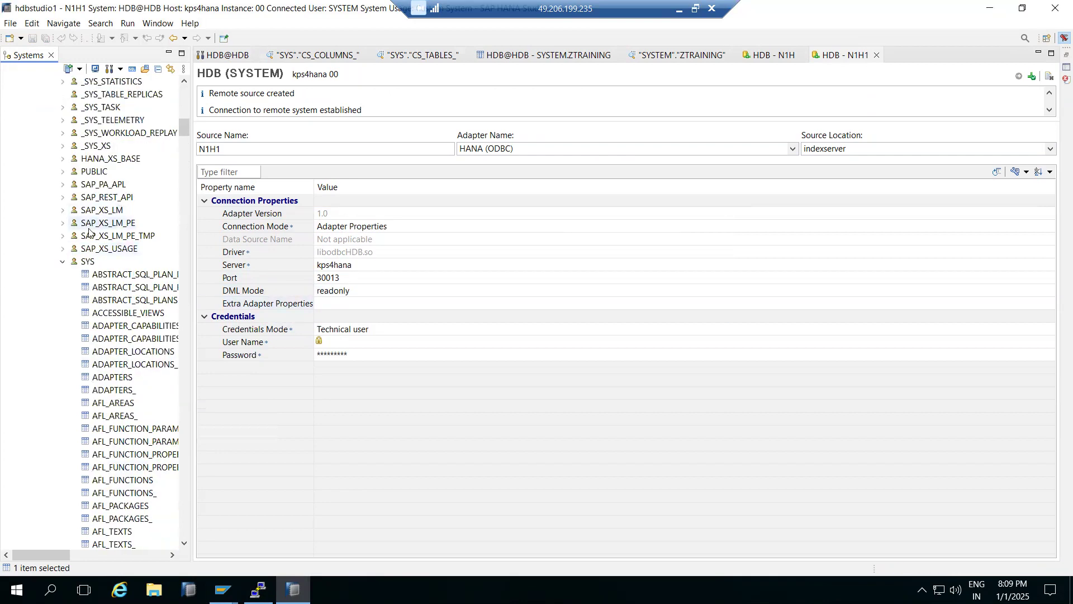
scroll(73, 193, up, 15)
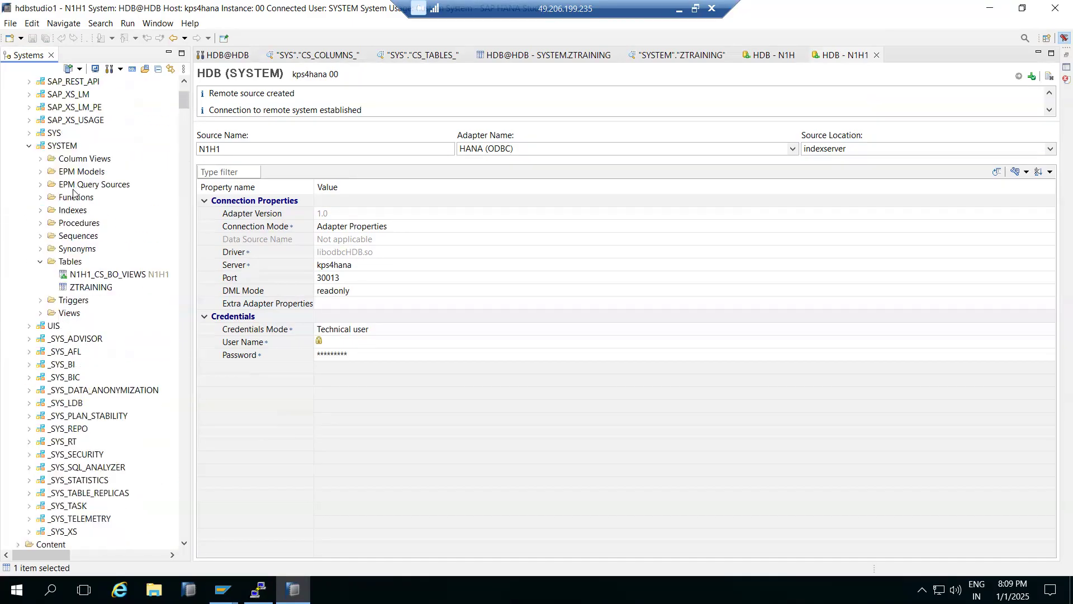
right_click(101, 280)
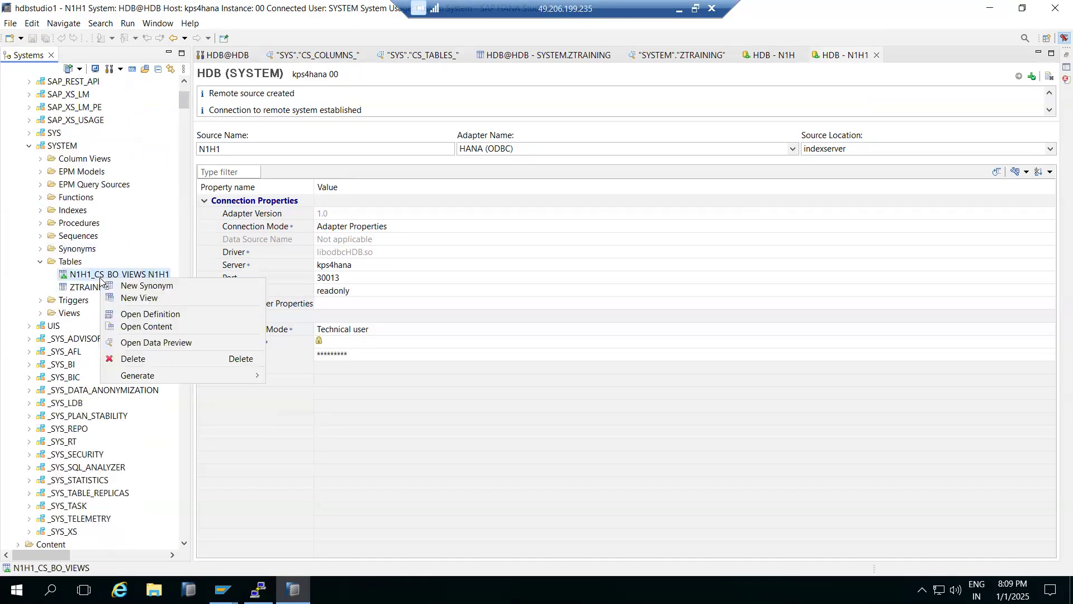
click(150, 342)
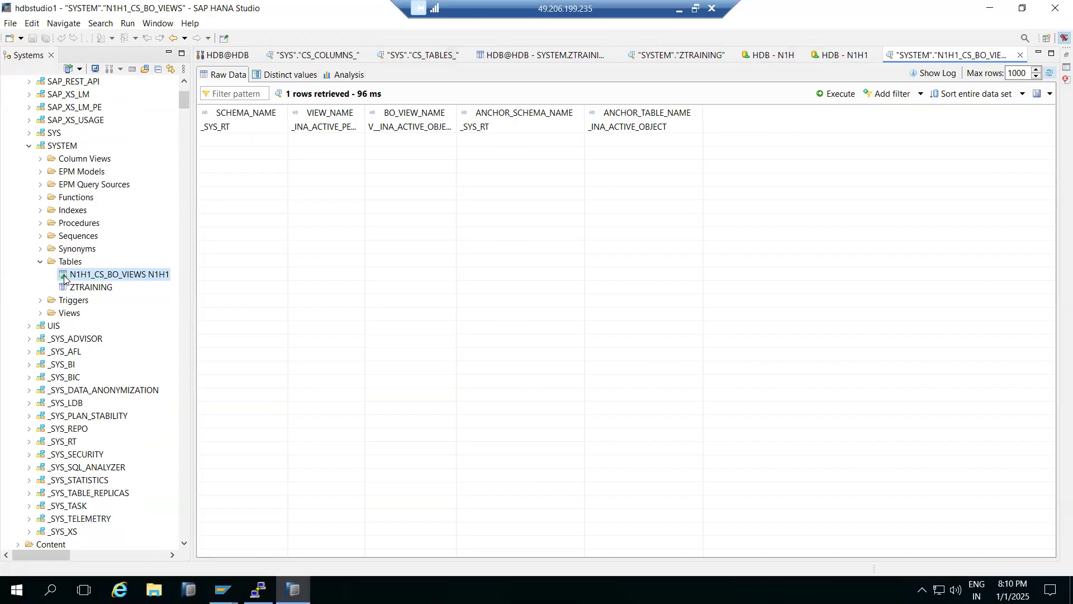
- Collapse the Catalog folder of HDB@HDB (SYSTEM) and the N1H1 remote source in the systems tree
scroll(33, 210, up, 3)
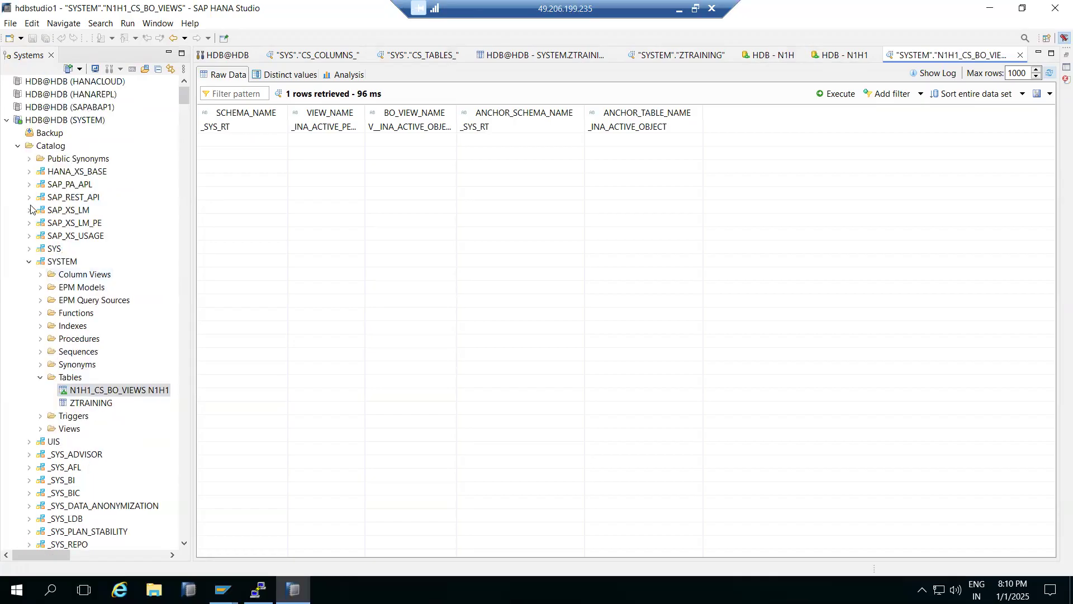
click(18, 147)
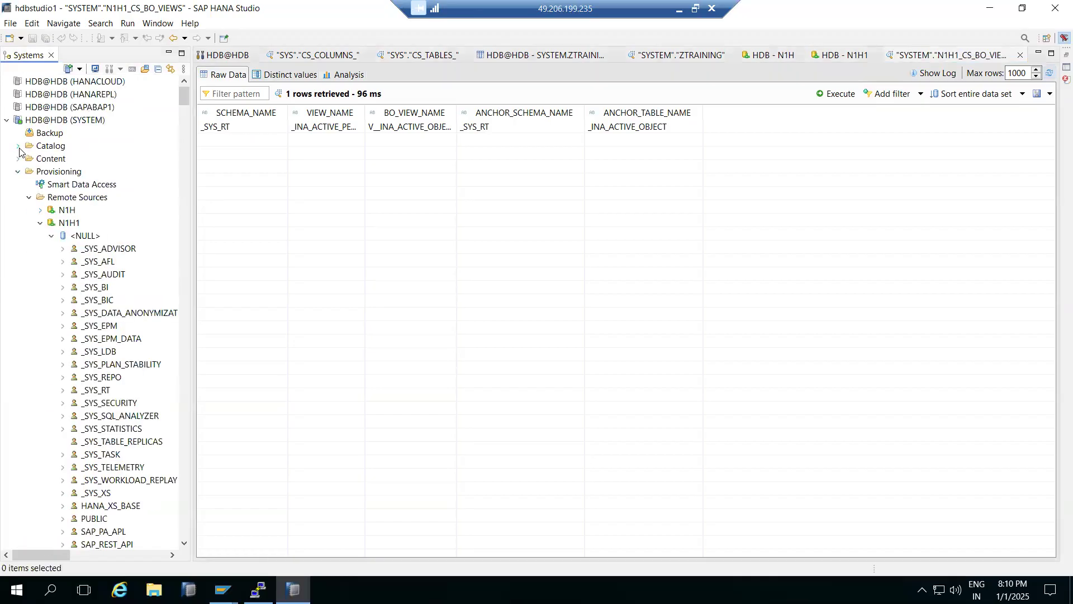
click(39, 224)
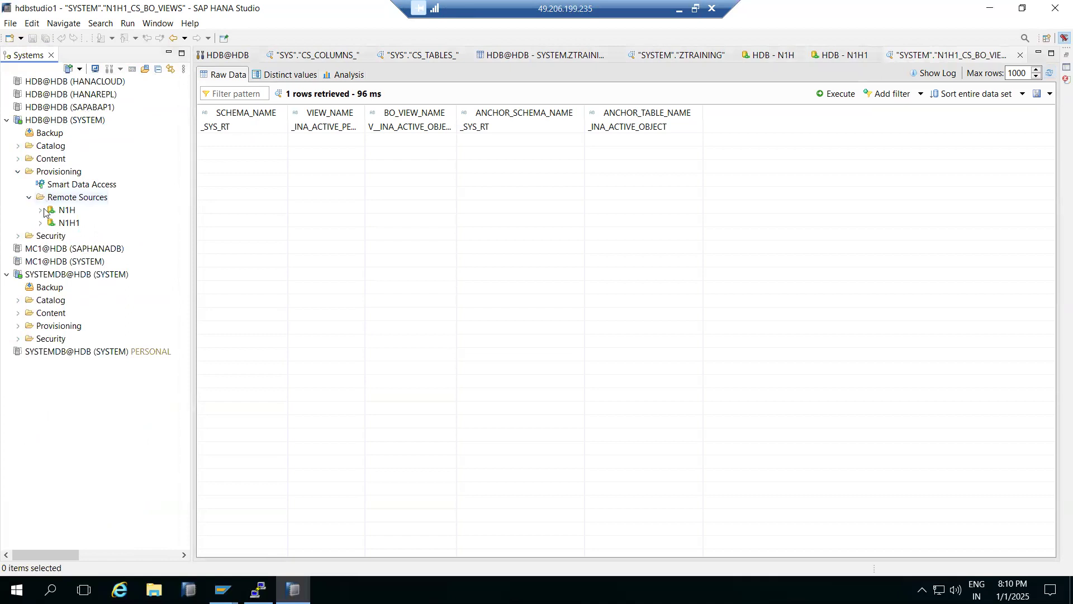
- Open Smart Data Access under Provisioning and review its query monitoring, connection monitoring and system parameters
double_click(62, 199)
click(55, 184)
double_click(55, 185)
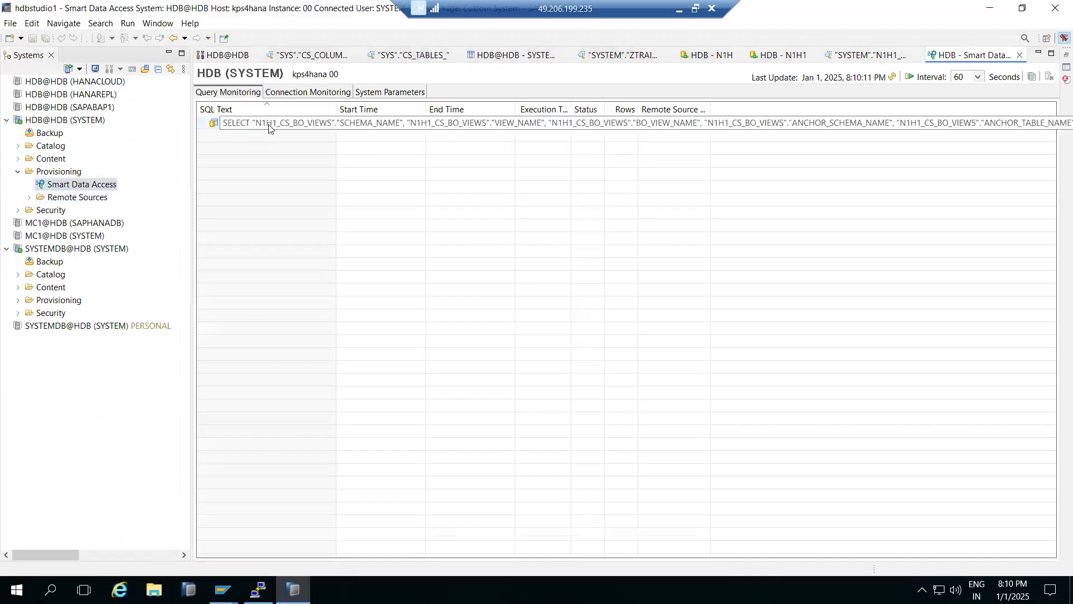
click(282, 91)
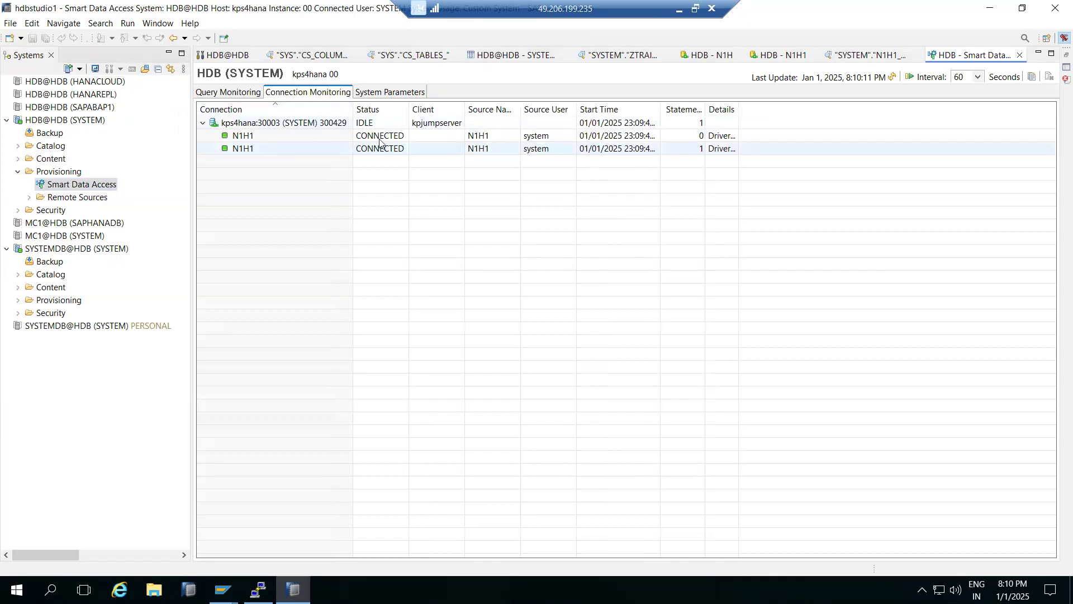
click(401, 93)
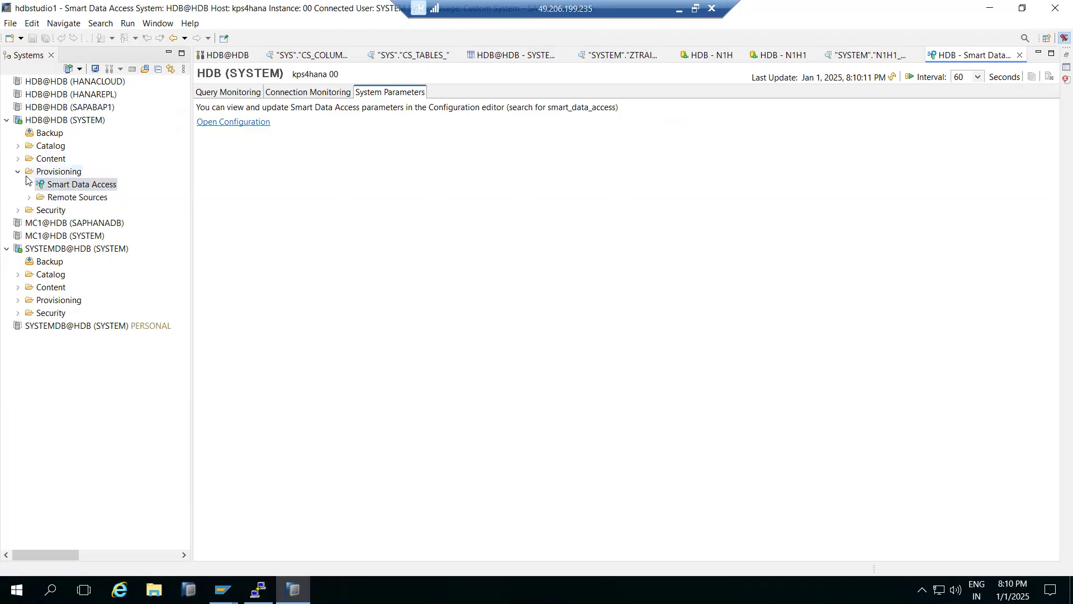
- Expand Remote Sources under Provisioning and open a blank new remote source form to examine its connection and credential properties
click(48, 177)
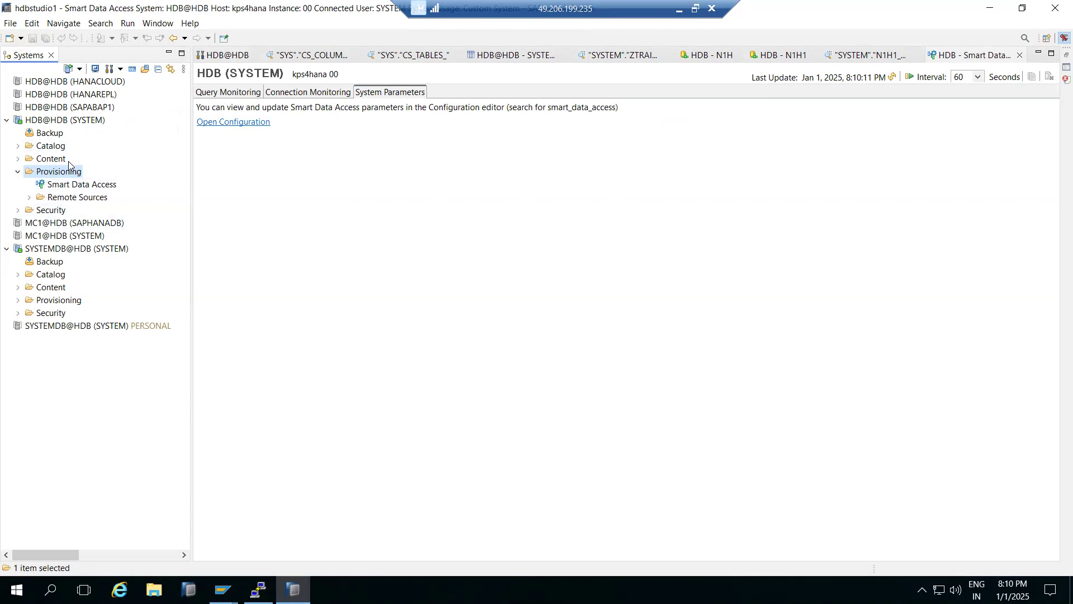
click(29, 198)
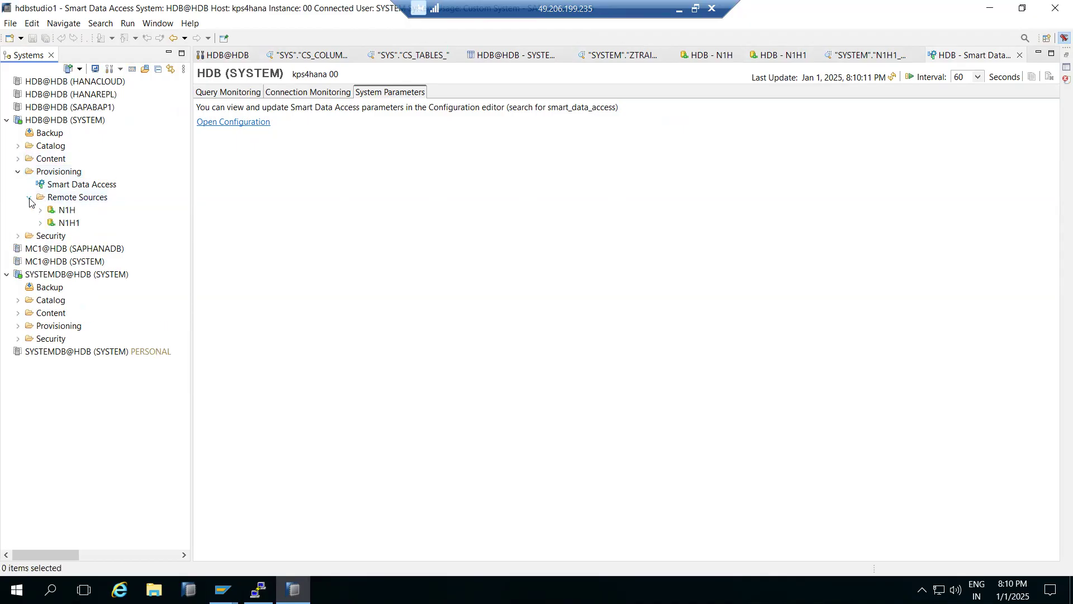
right_click(59, 198)
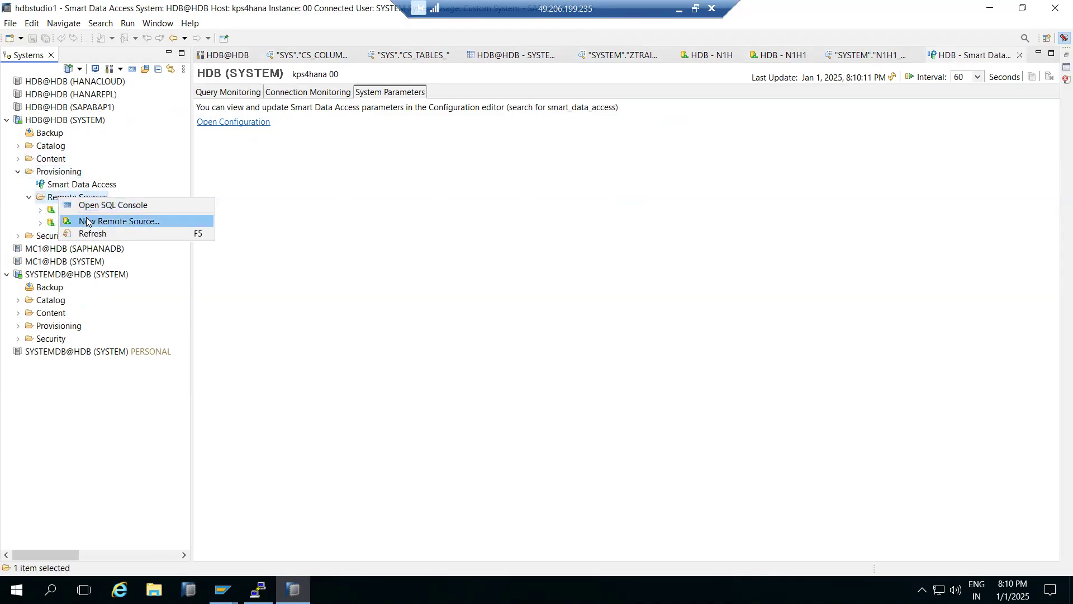
click(86, 222)
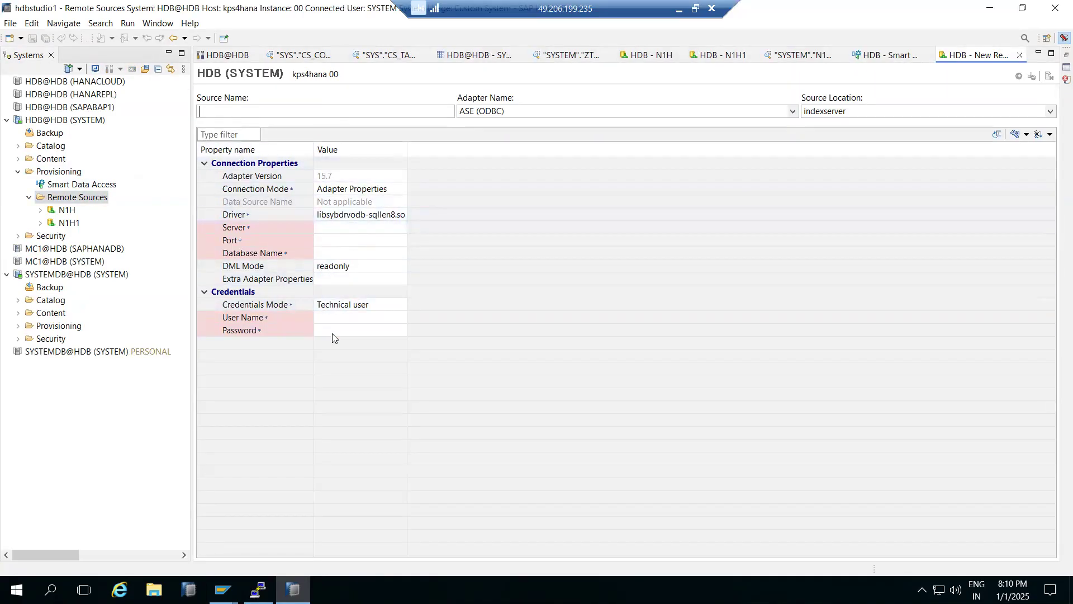
click(323, 229)
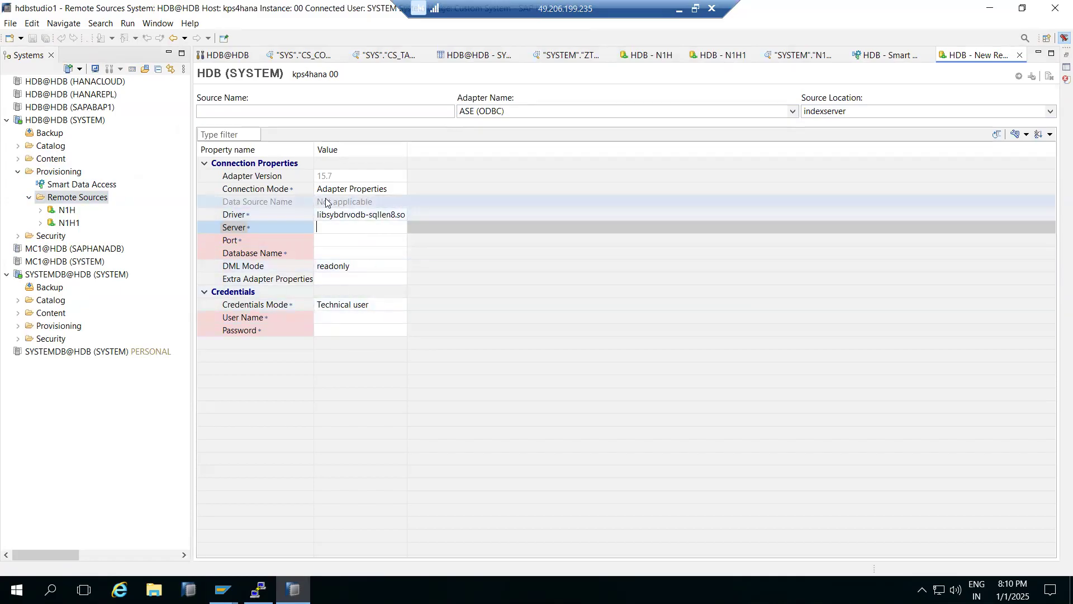
- Close the blank new remote source form, the Smart Data Access monitor and the N1H1_CS_BO_VIEWS data preview
click(1020, 56)
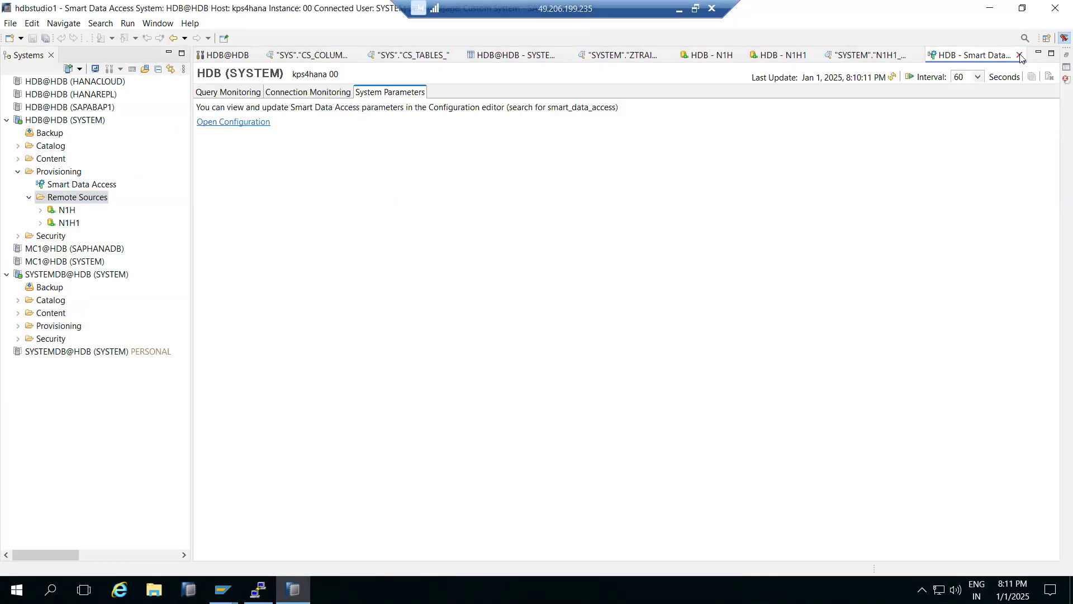
click(1020, 55)
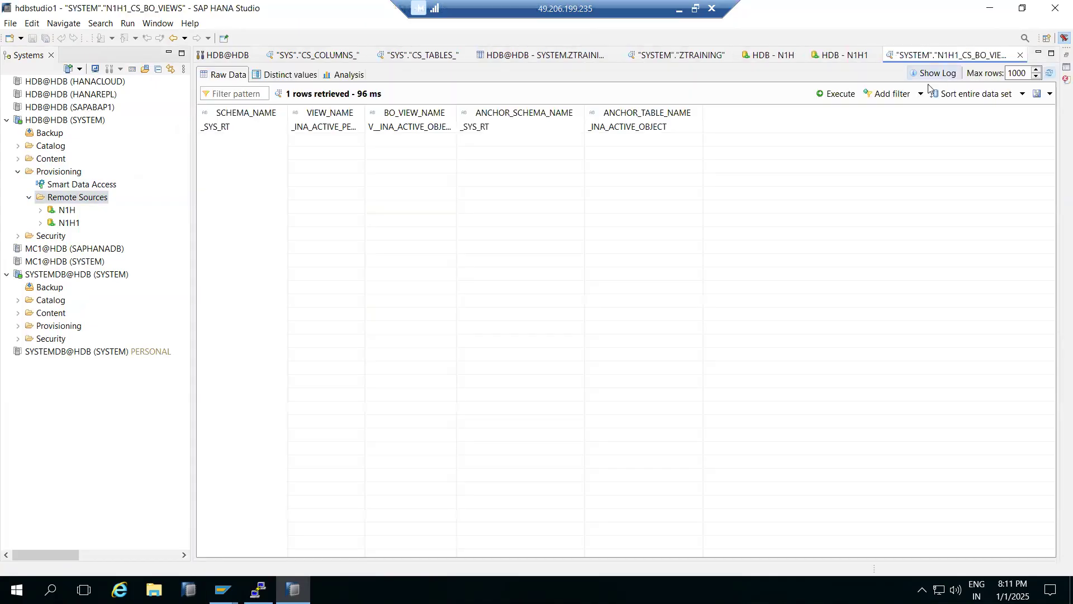
click(1020, 55)
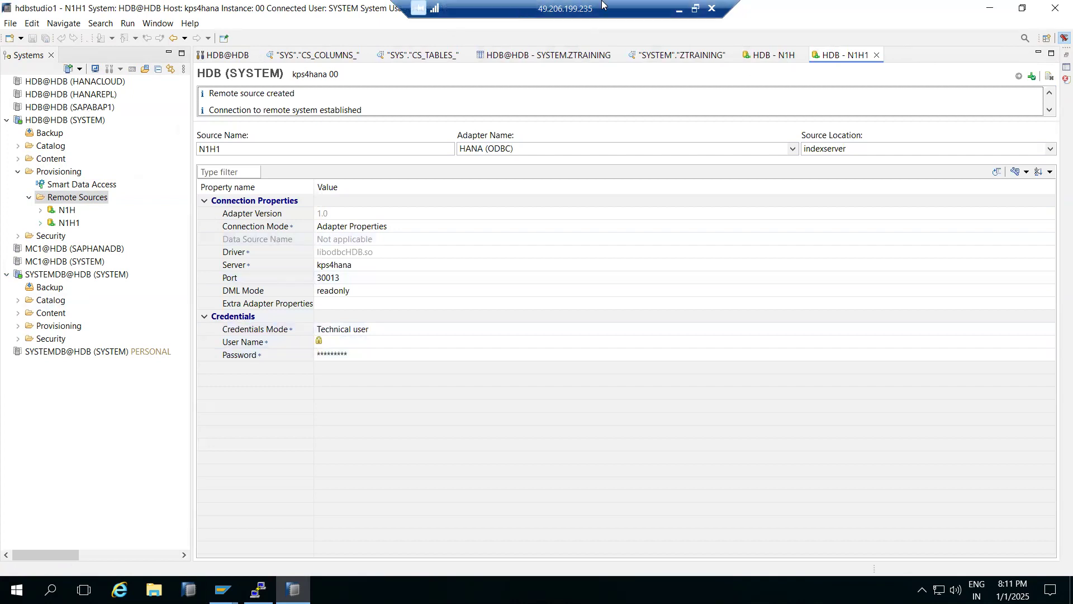
click(680, 10)
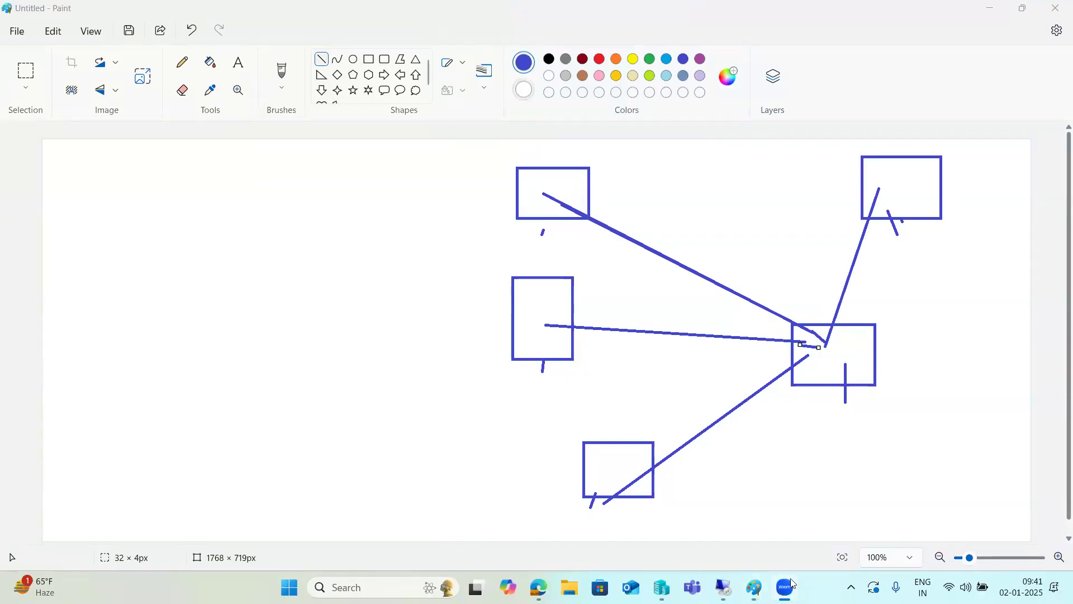
click(723, 587)
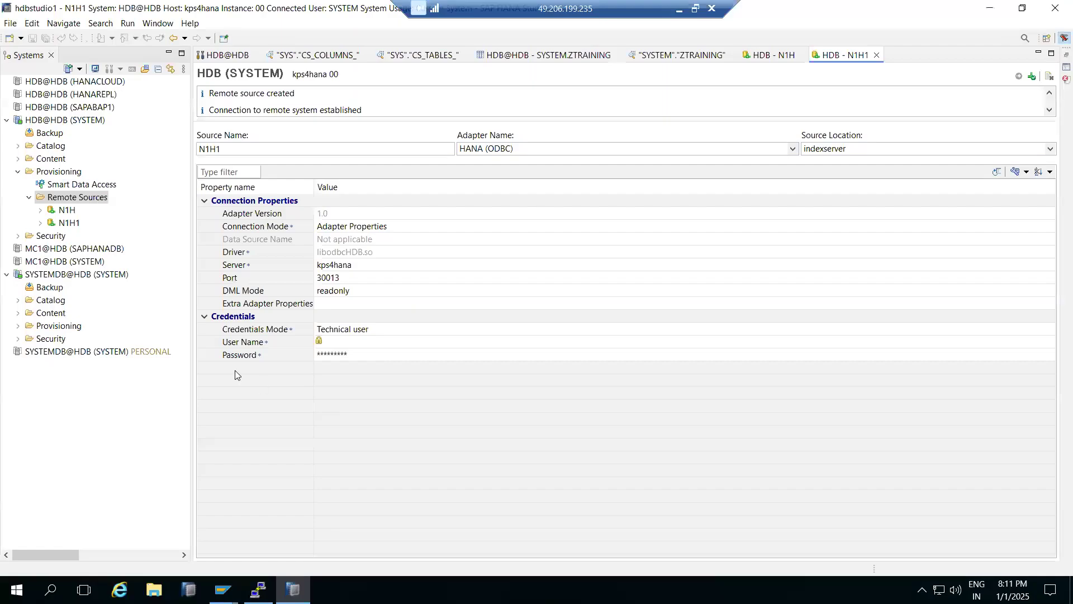
- Expand the Security folder of HDB@HDB (SYSTEM) to view its entries, and collapse it along with the Provisioning folder
click(19, 236)
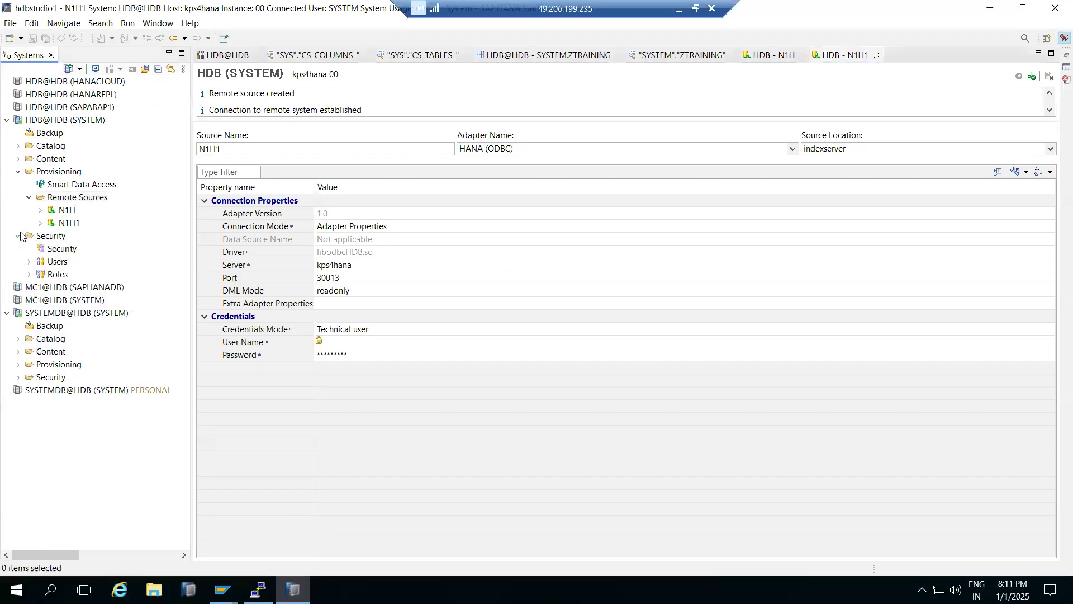
click(20, 236)
click(18, 172)
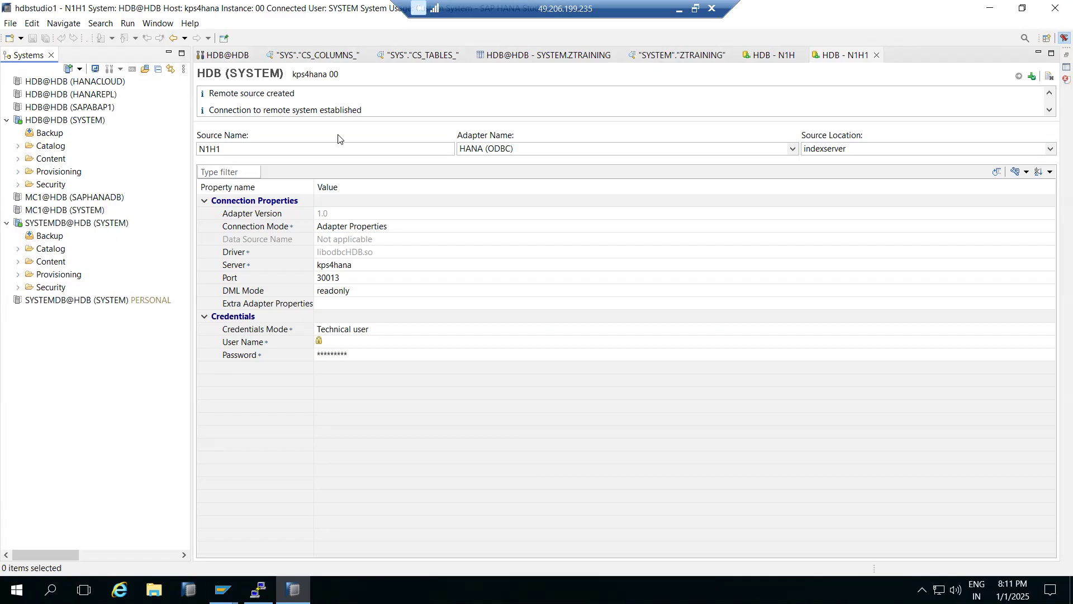
- Minimize the remote desktop session and switch to the system landscape diagram in Paint
drag(380, 113, 204, 87)
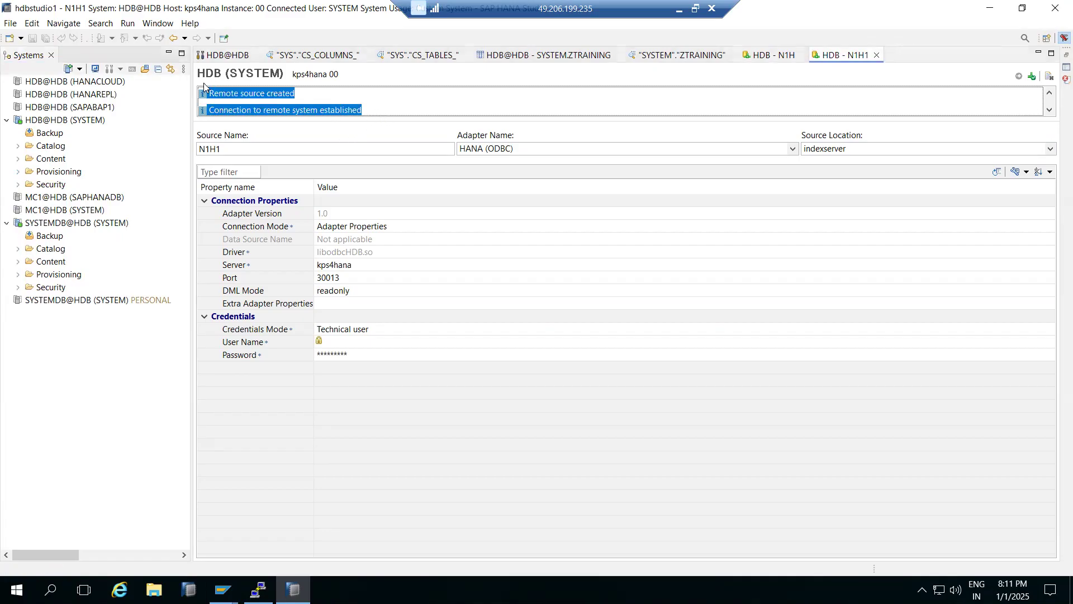
click(679, 9)
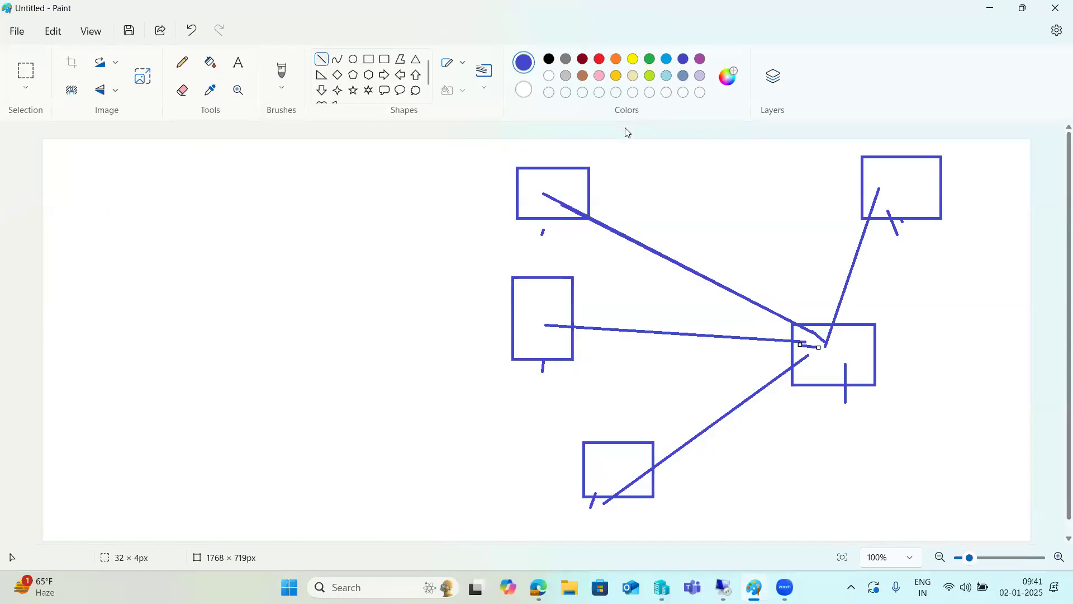
click(515, 94)
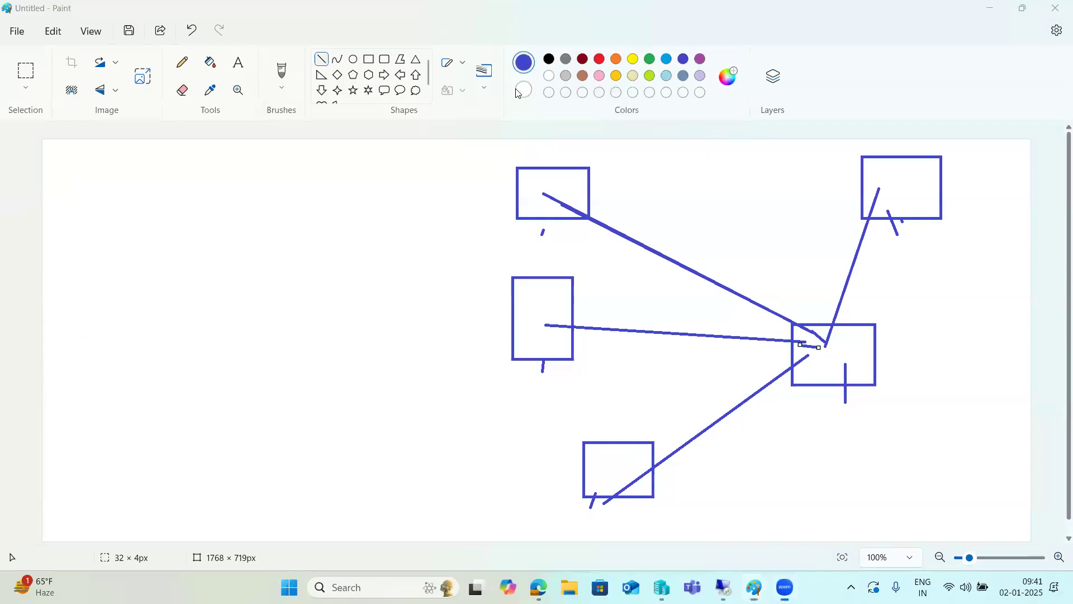